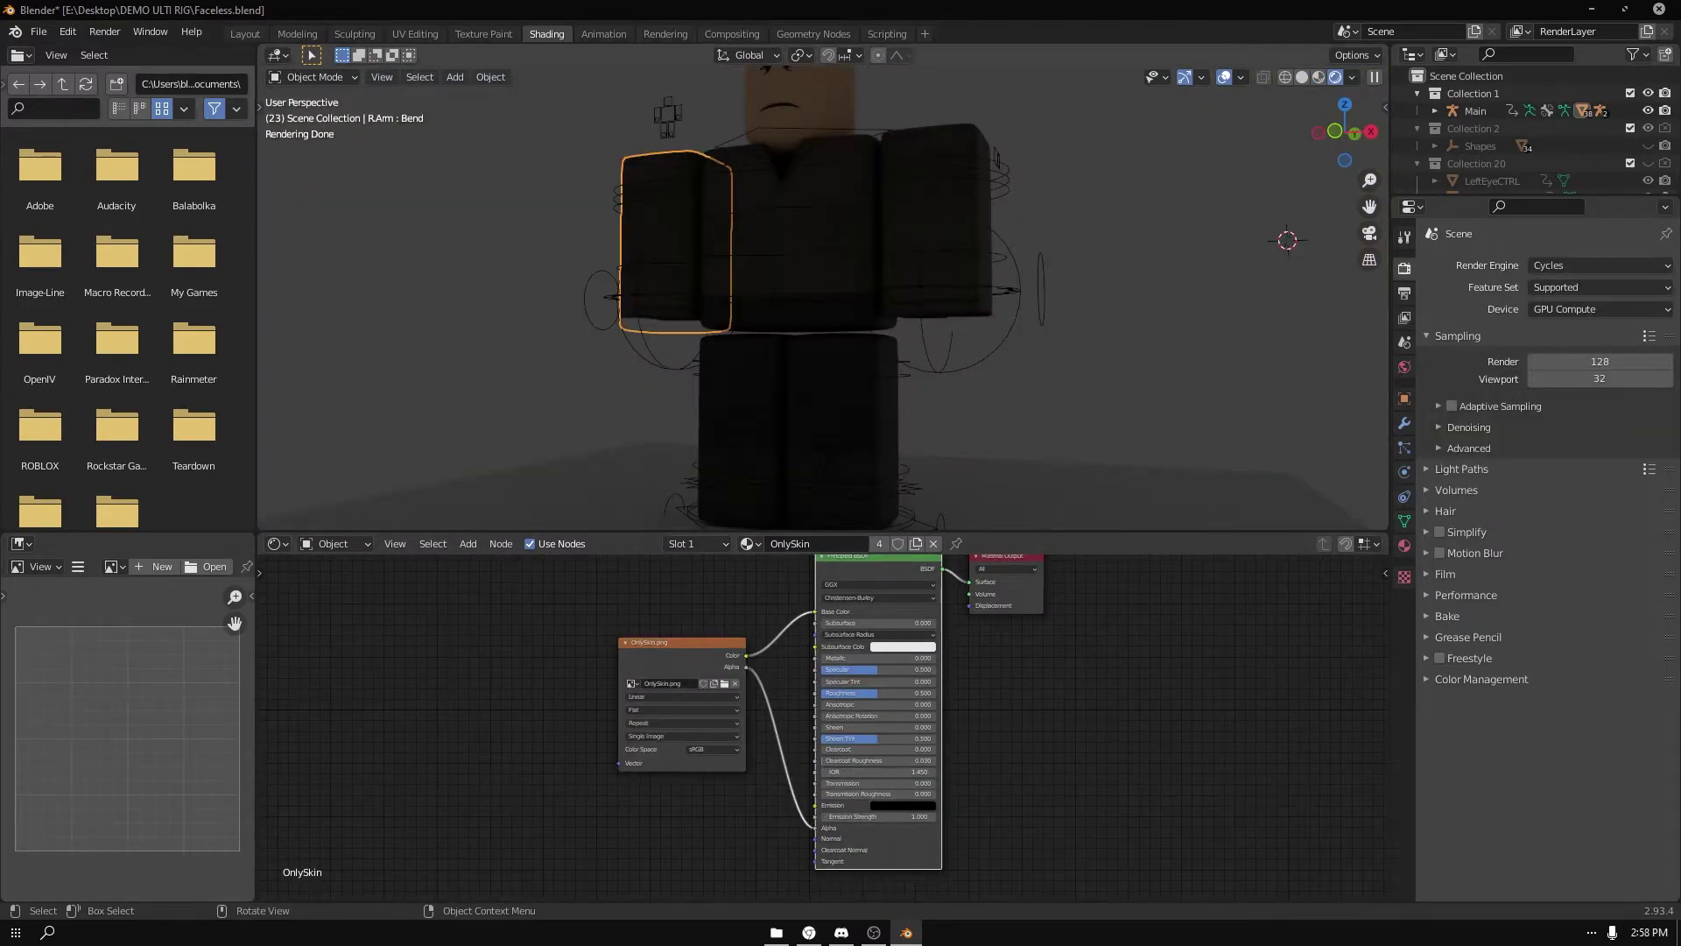
- Select the torso and head, then cycle the viewport through solid, material, wireframe and rendered shading
left_click(780, 96)
left_click(798, 232)
left_click(780, 101)
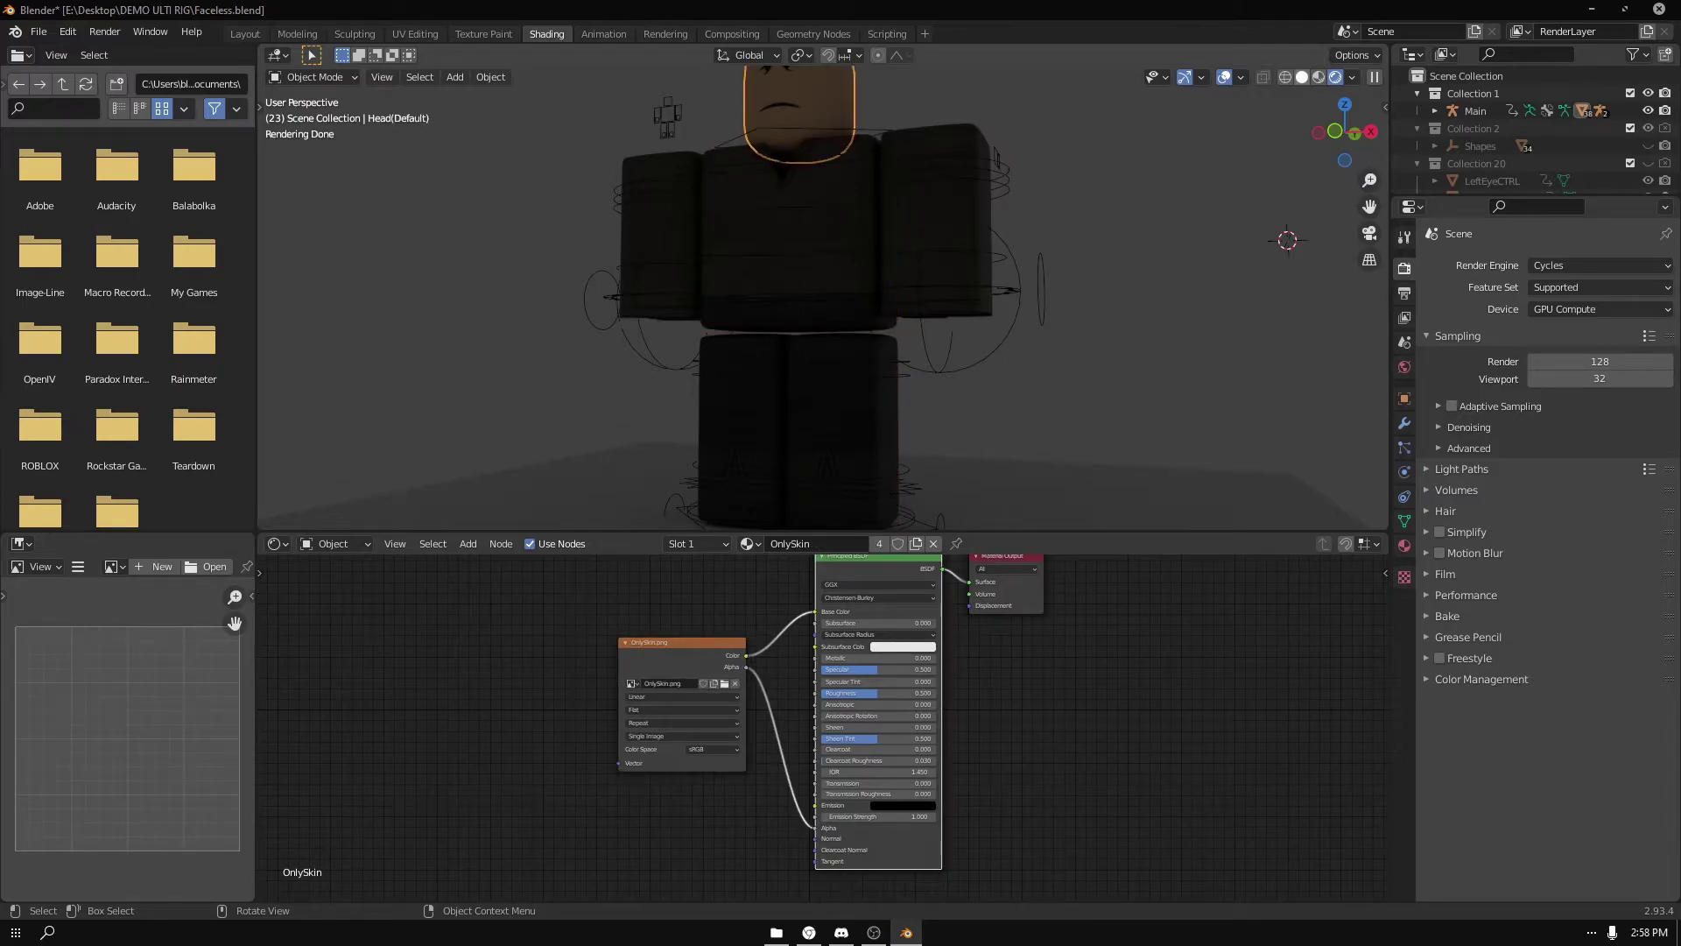
left_click(1302, 77)
left_click(1319, 77)
left_click(1284, 77)
left_click(1336, 77)
- Select the left arm L.Arm.001, check its modifiers and world settings, then show its Transform values
left_click(935, 228)
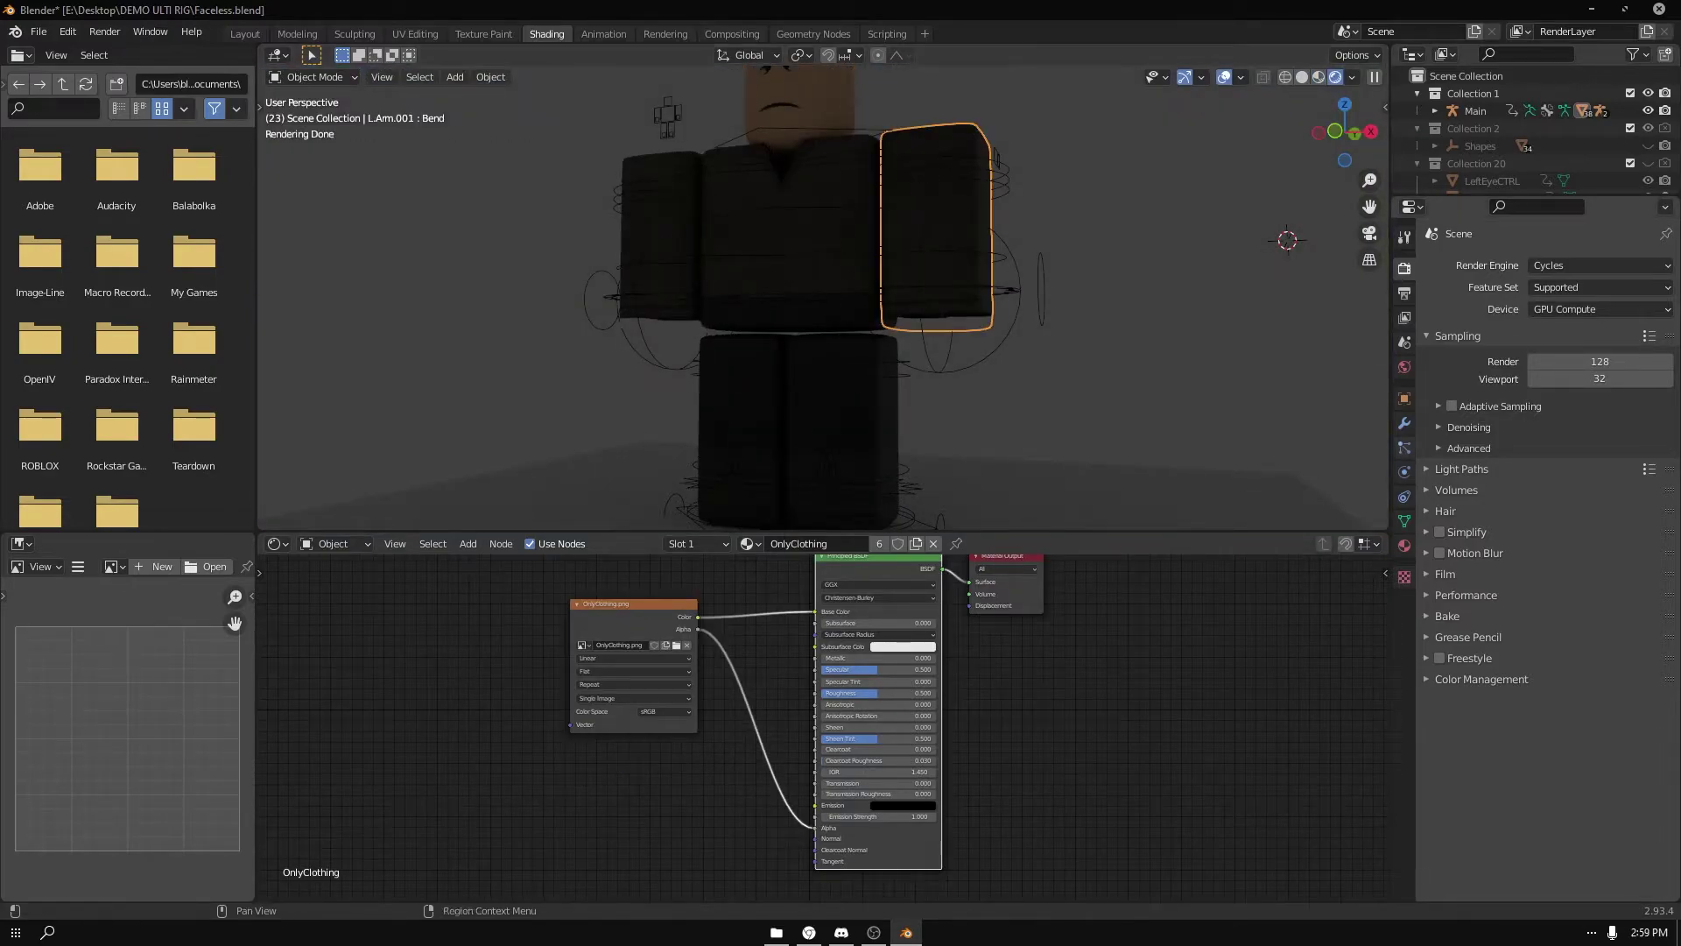
left_click(1405, 423)
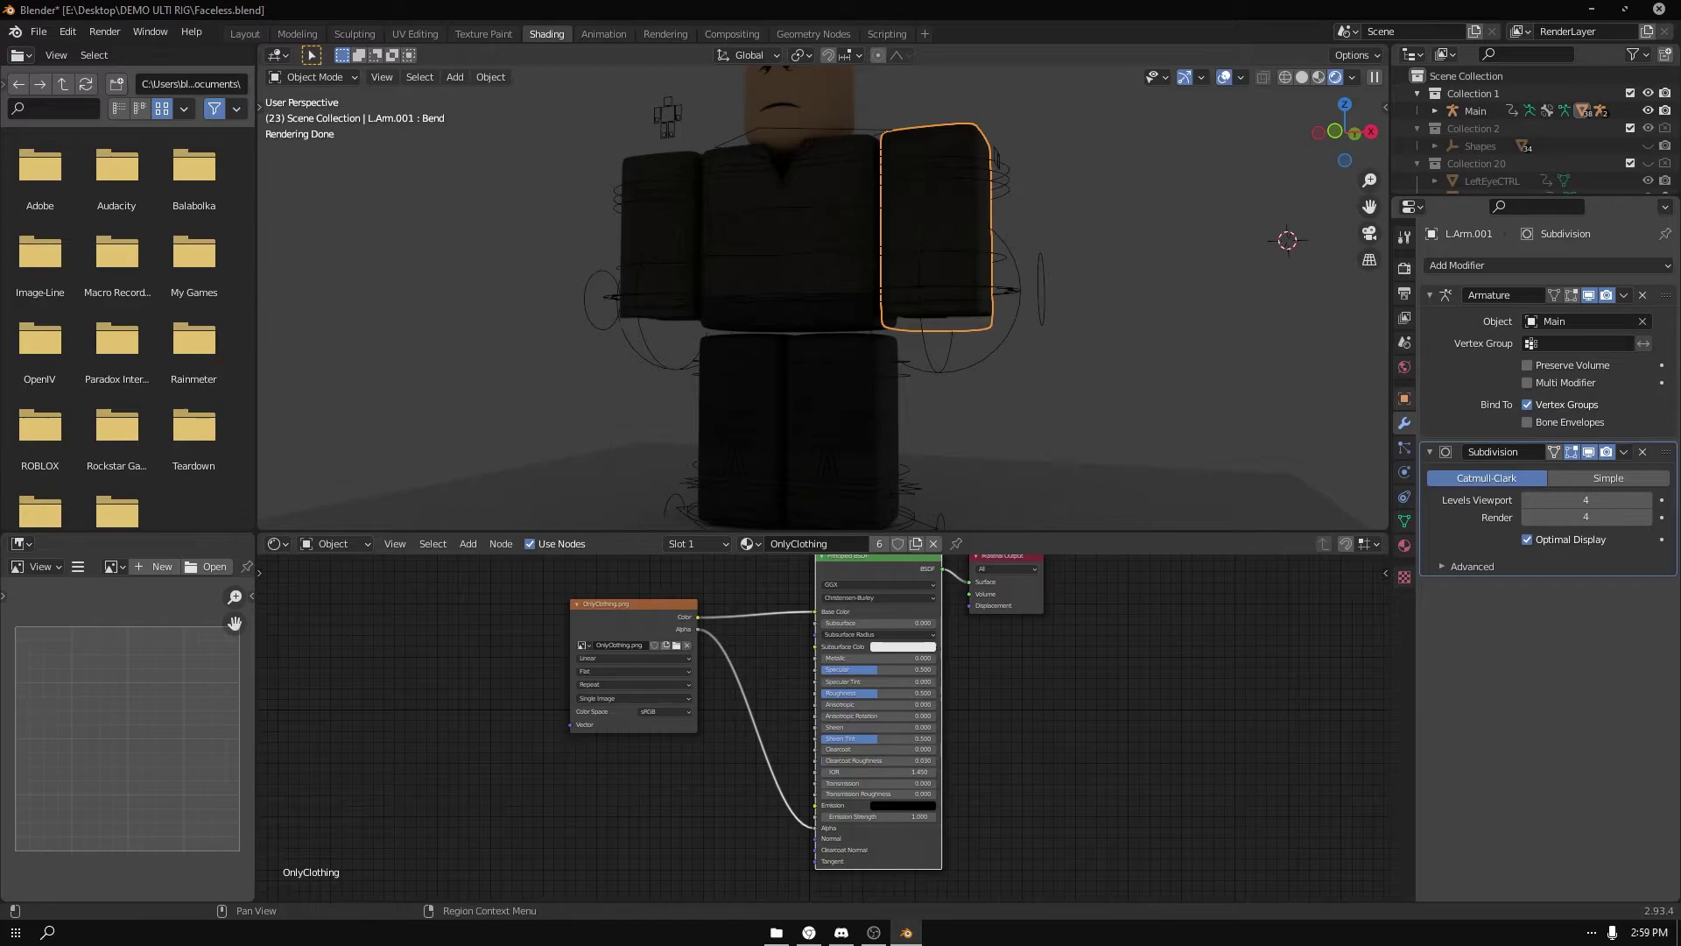
left_click(1405, 367)
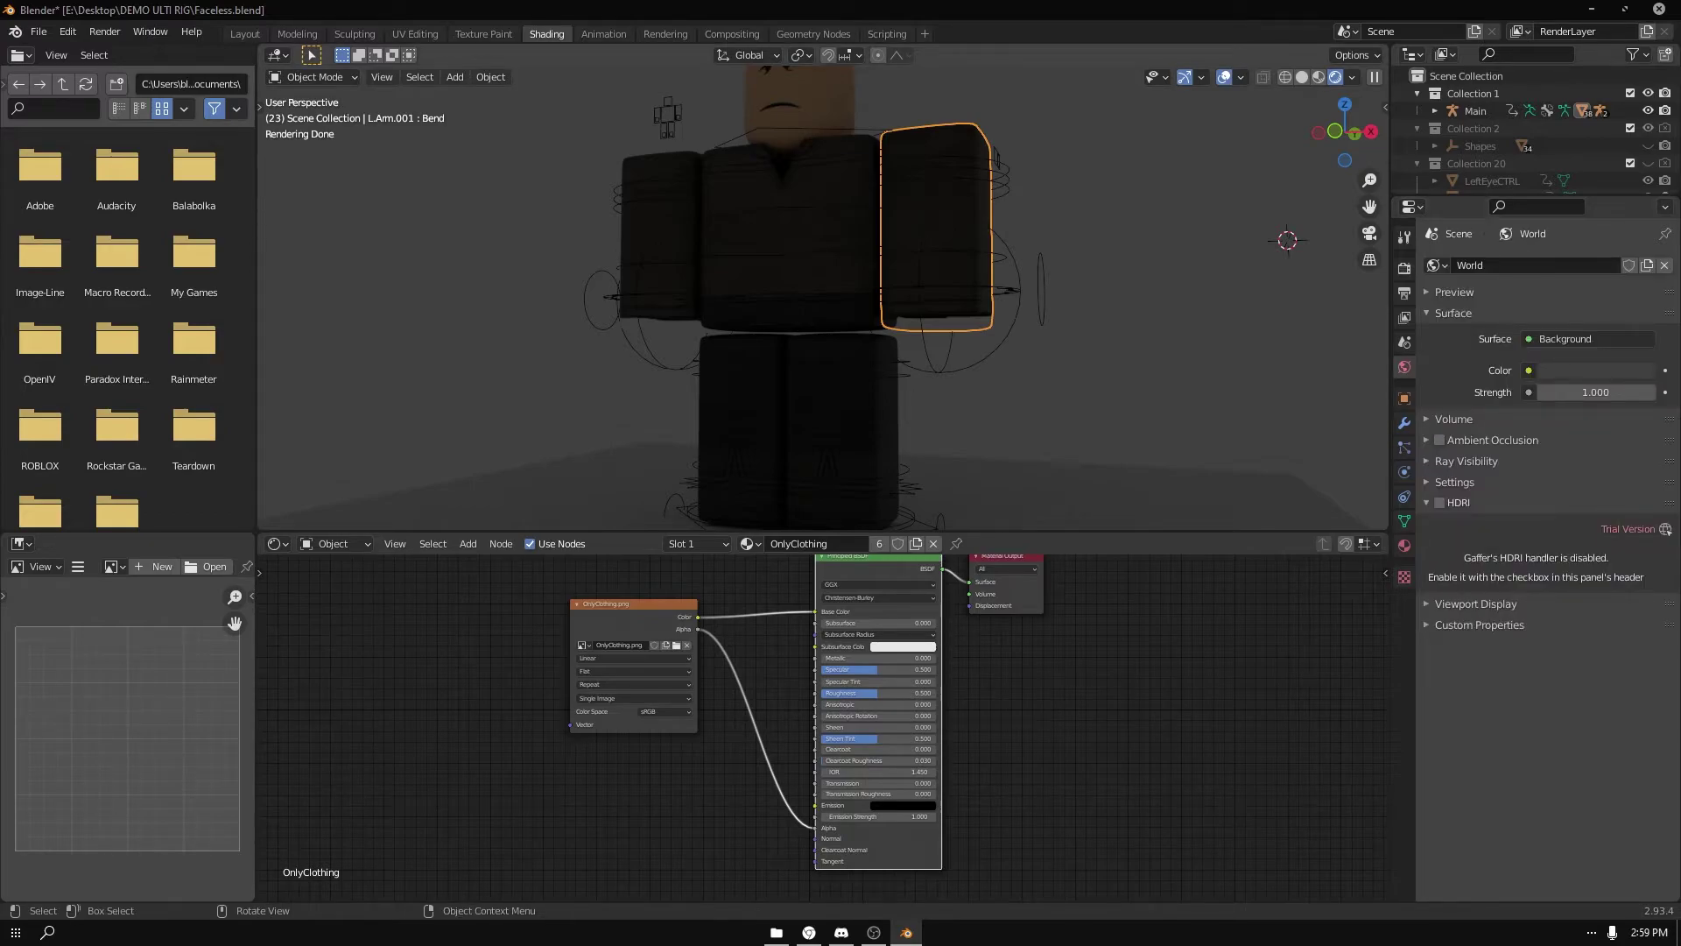
left_click(1404, 423)
left_click(1405, 399)
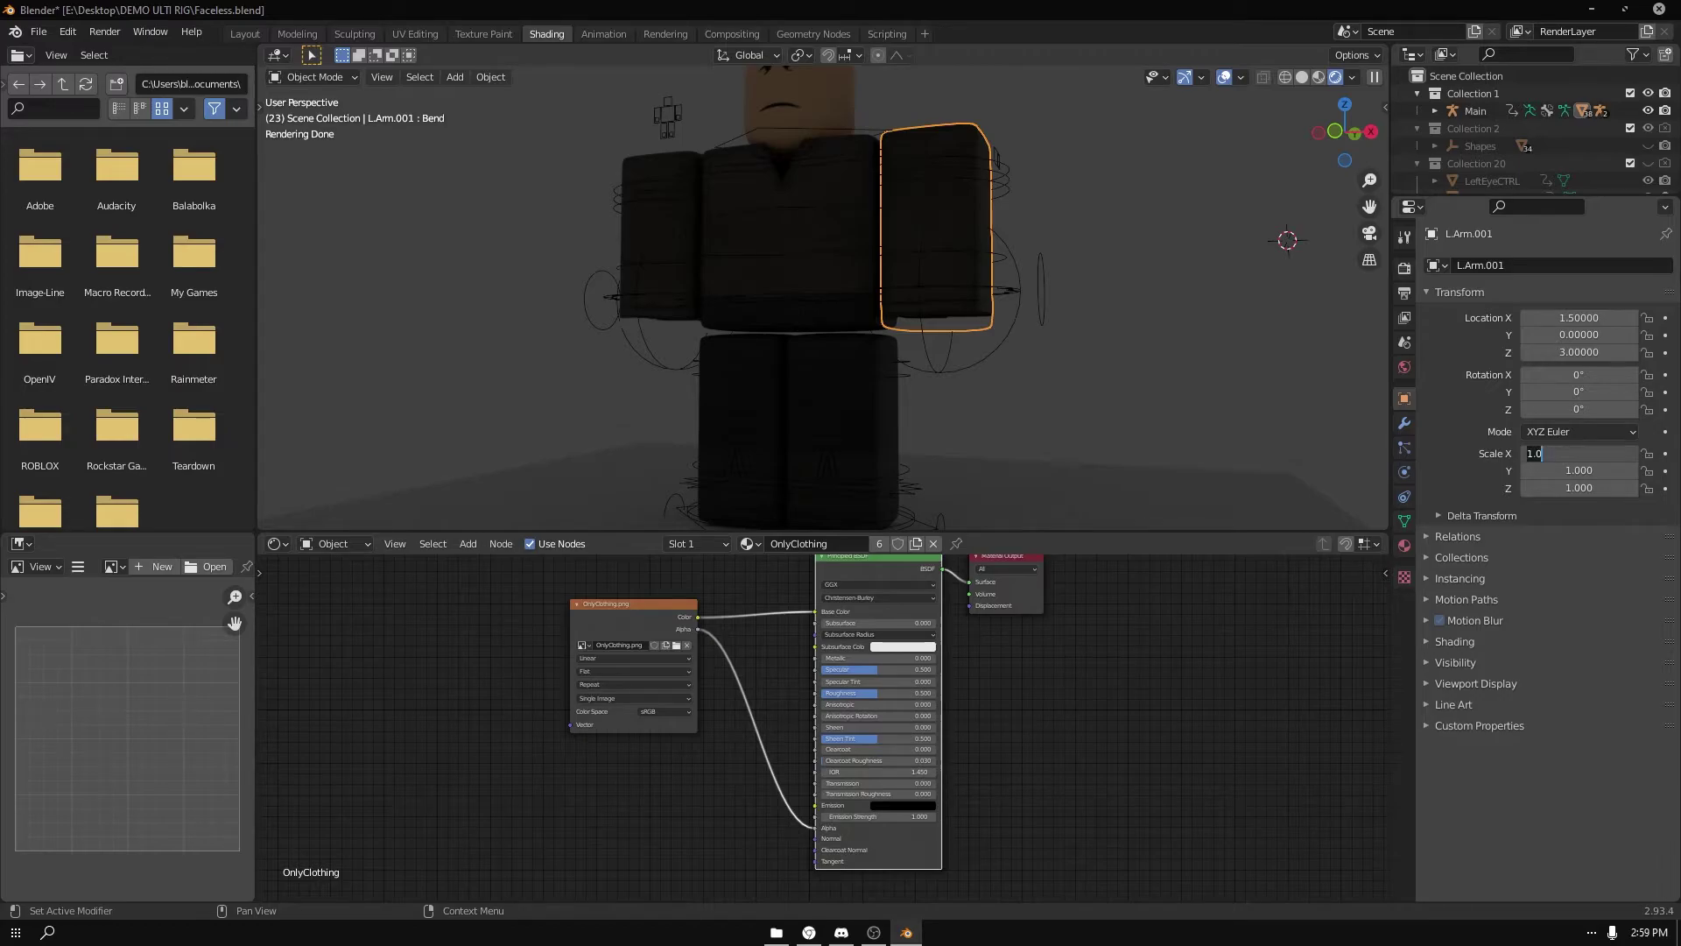
- Scale the left arm L.Arm.001 to 1.01 on X, Y and Z
key("Return")
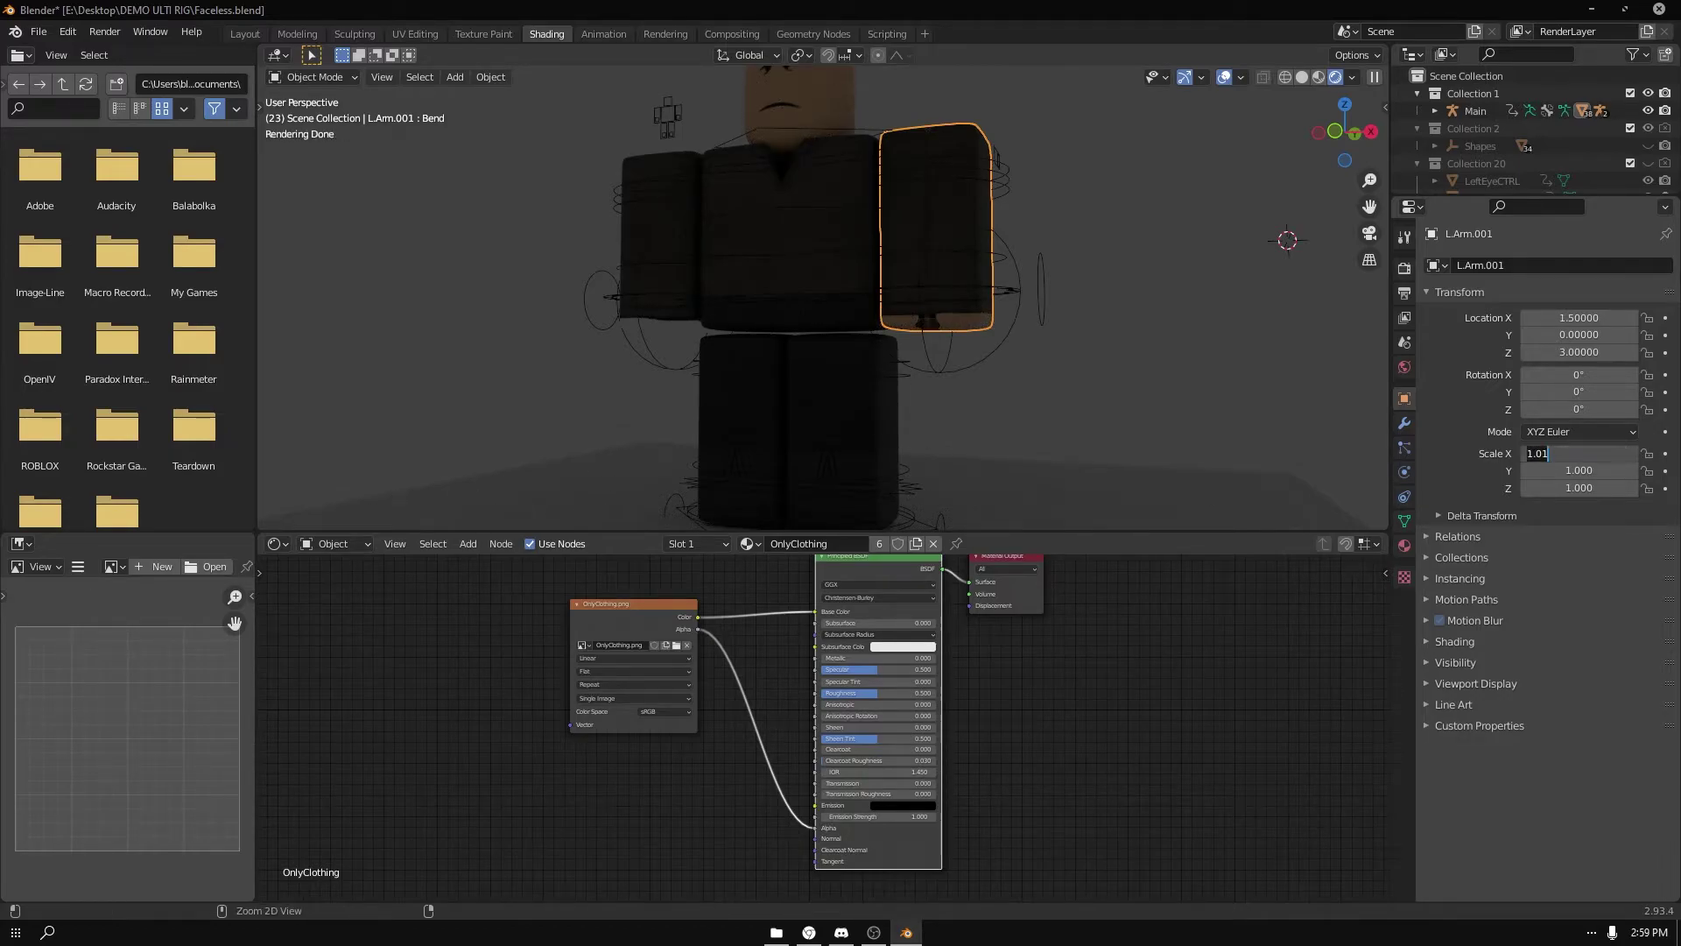
double_click(1579, 471)
type("1.01")
key("Return")
double_click(1579, 487)
type("1.0")
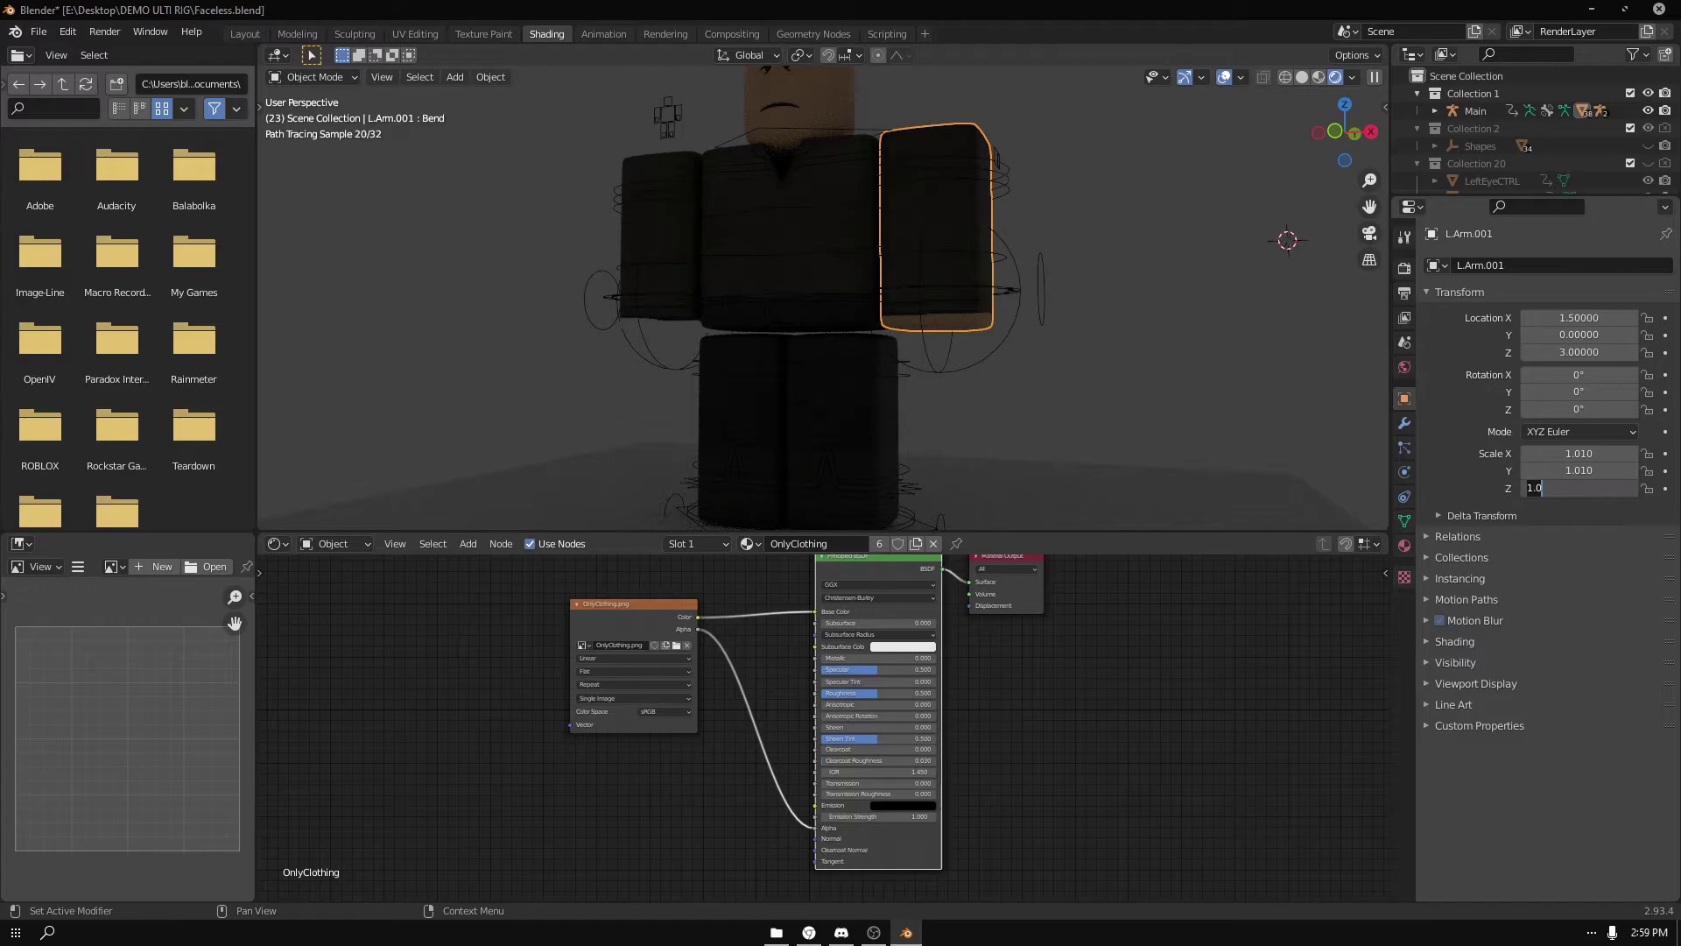
key("Return")
- Scale the torso Torso.001 to 1.01 on all three axes
left_click(797, 232)
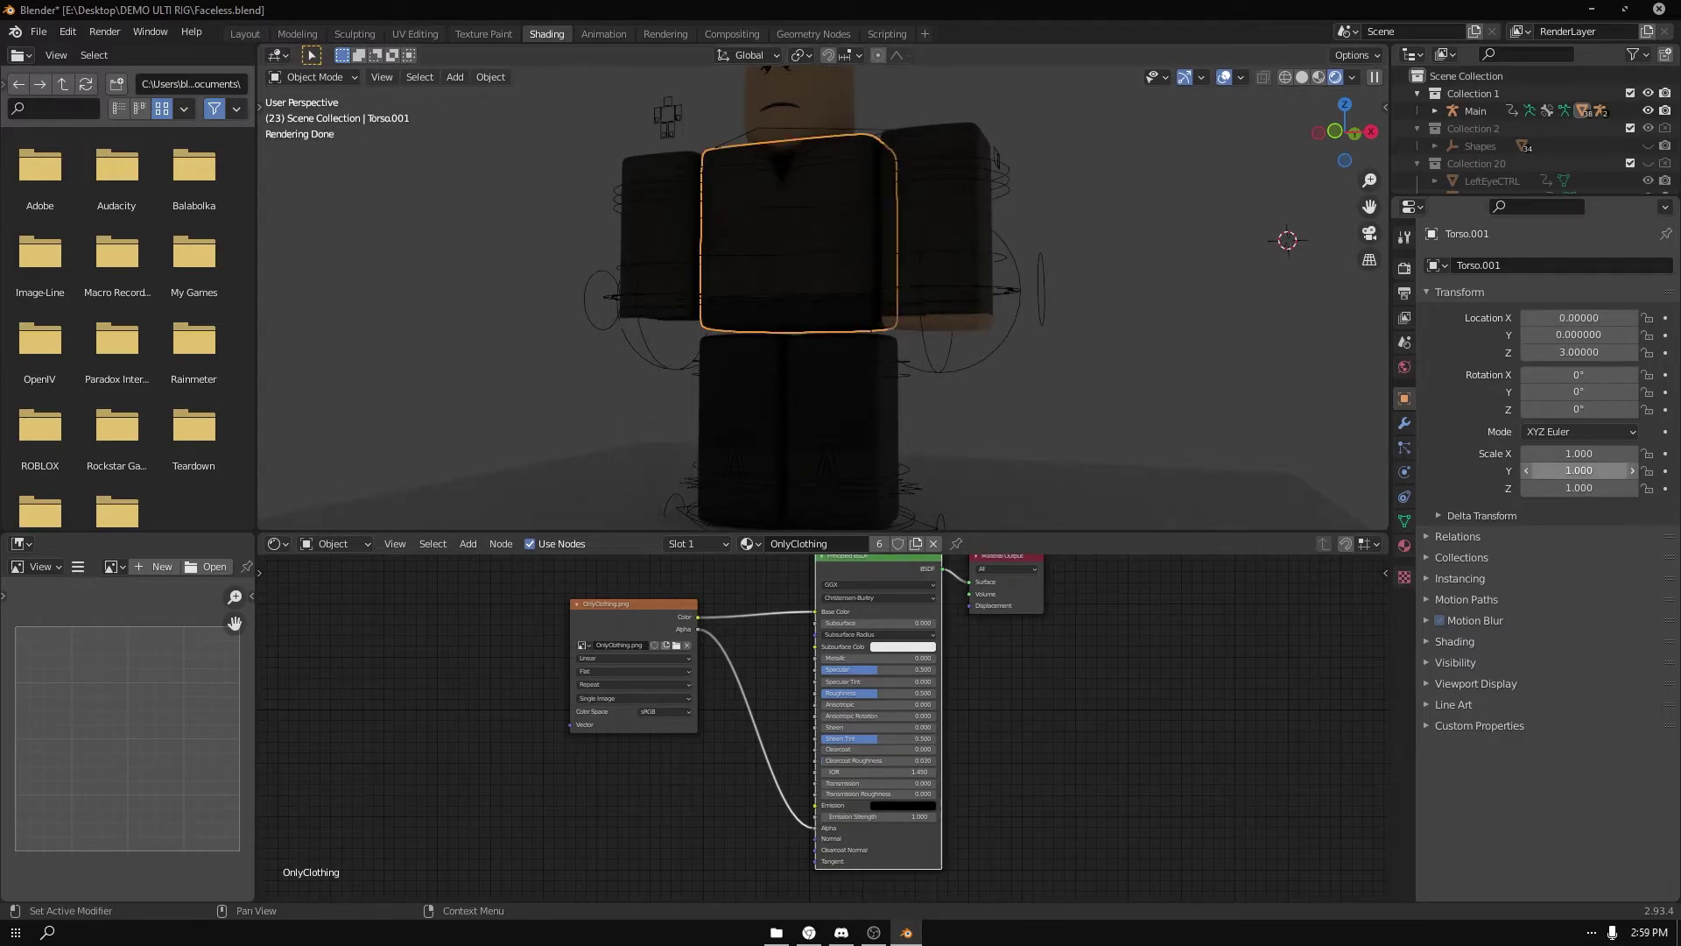
double_click(1579, 453)
type("1.01")
key("Return")
double_click(1579, 470)
type("1.01")
key("Return")
- Scale the right arm R.Arm.001 to 1.01 on all three axes
type("1.01")
key("Return")
left_click(674, 245)
double_click(1579, 453)
type("1.01")
key("Return")
double_click(1579, 471)
type("1.0")
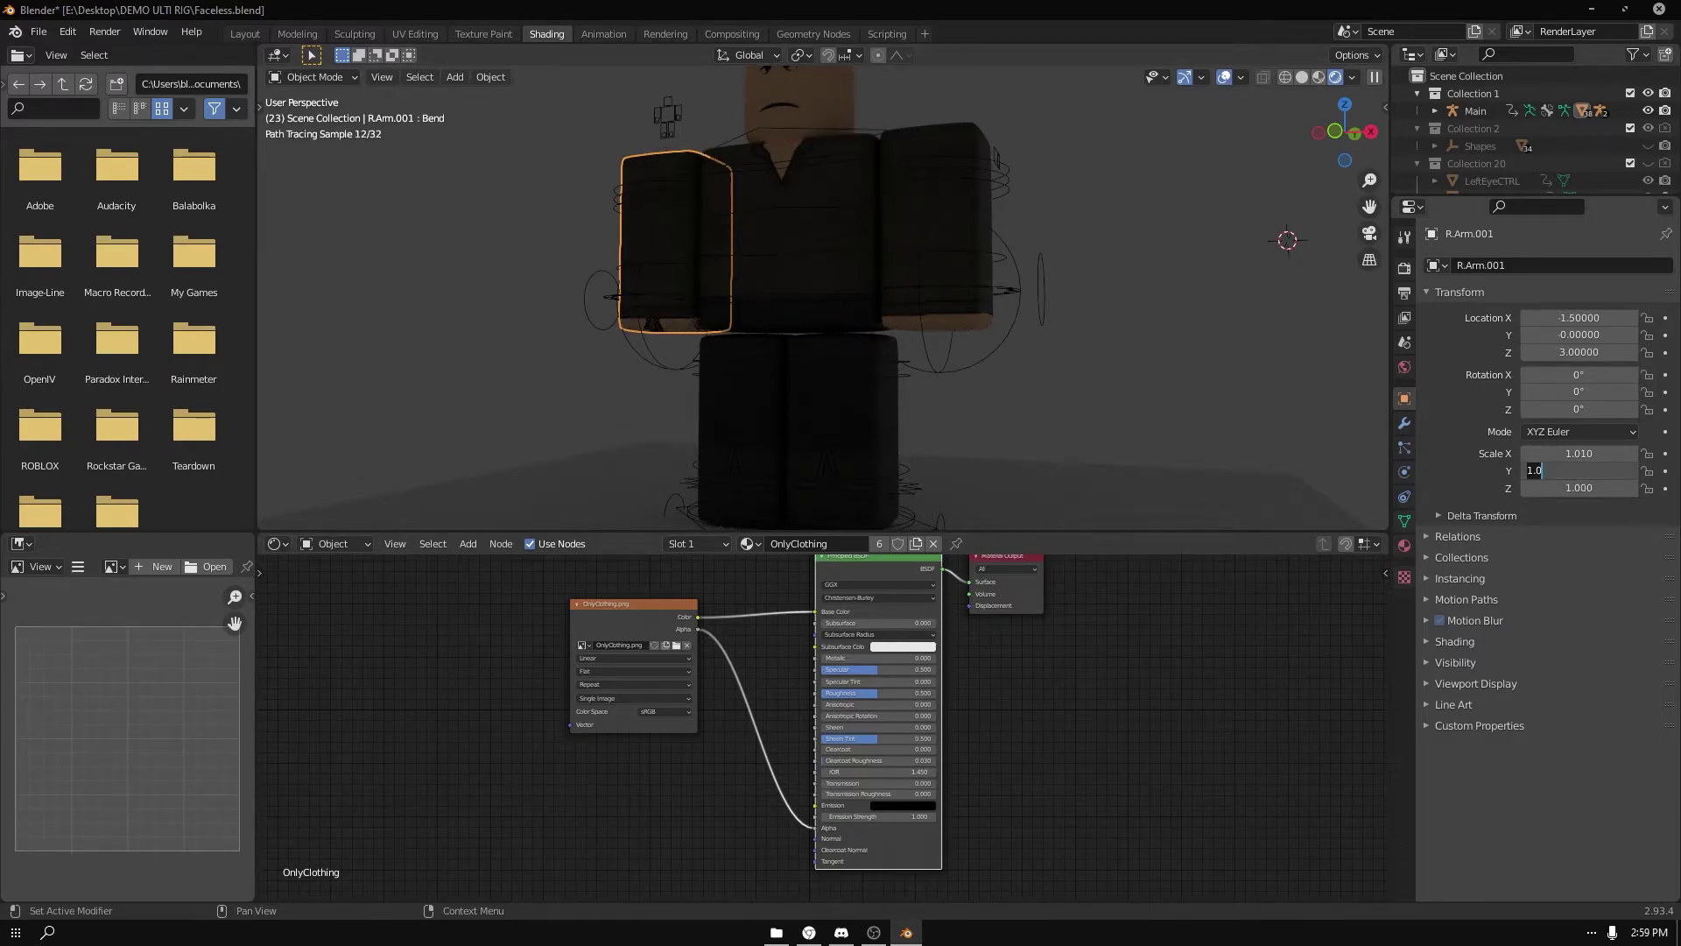
key("Return")
double_click(1579, 487)
type("1.01")
key("Return")
- Scale the left leg to 1.01 on all three axes
left_click(841, 429)
double_click(1579, 453)
type("1.01")
key("Return")
double_click(1579, 470)
type("1.01")
key("Return")
- Scale the right leg to 1.01 on its Y and Z axes
type("1.01")
key("Return")
left_click(753, 429)
double_click(1579, 470)
type("1.01")
key("Return")
double_click(1579, 488)
type("1.01")
key("Return")
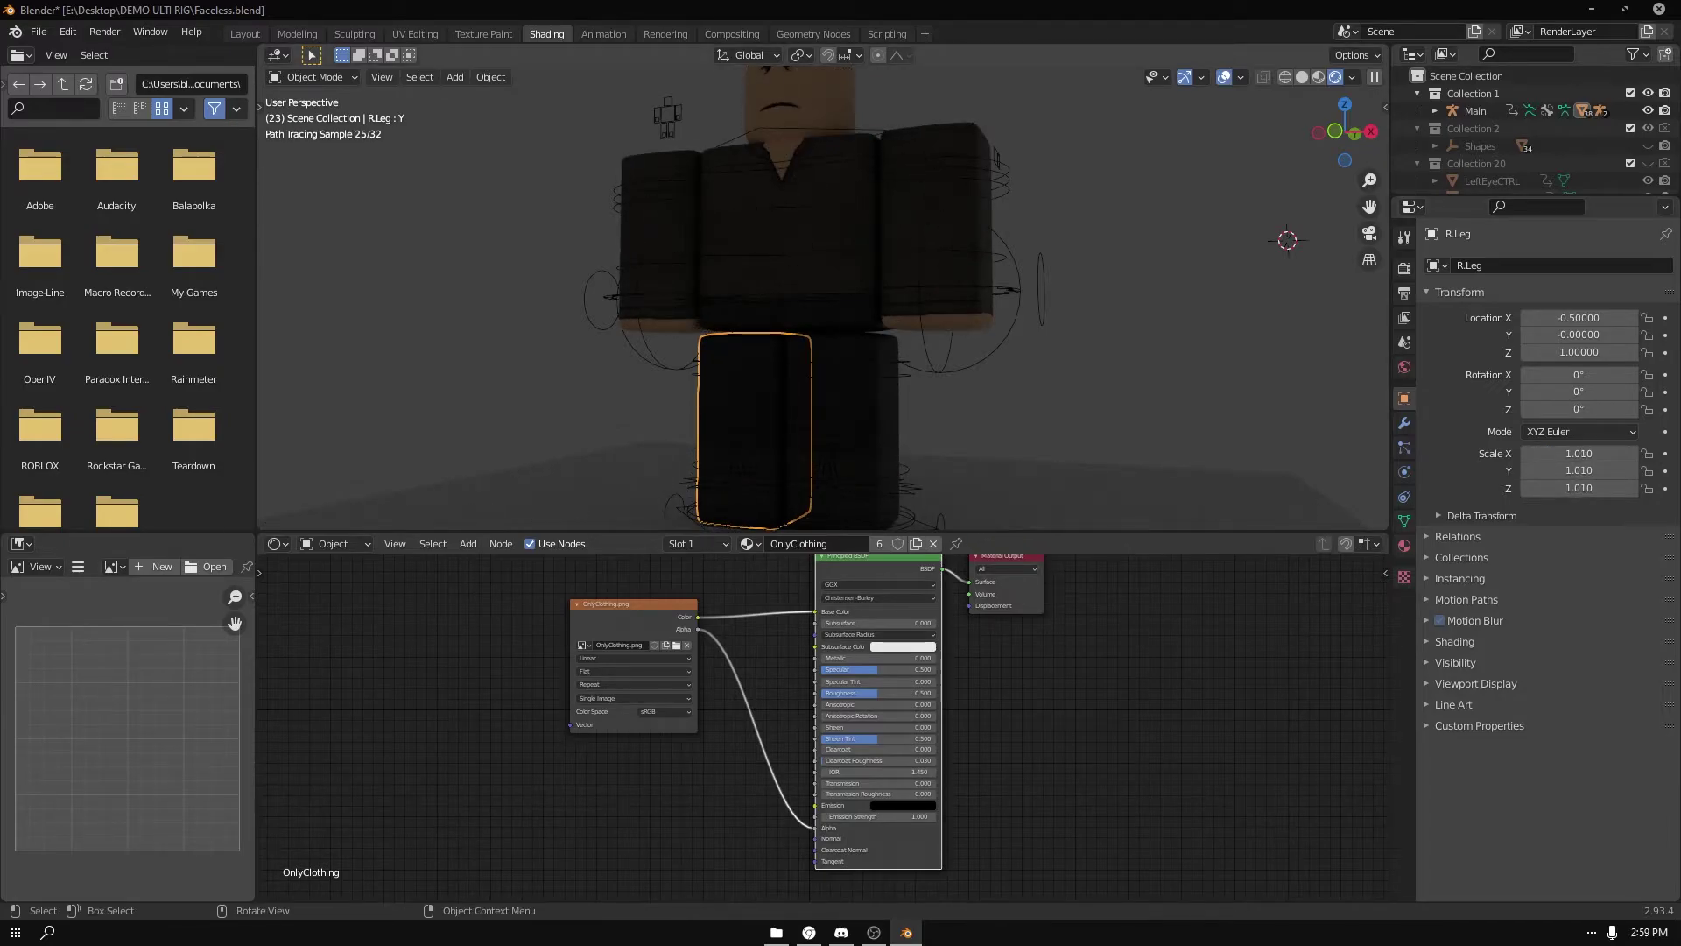
- Switch the viewport to Solid shading and select the left arm L.Arm.001
left_click(874, 931)
left_click(874, 931)
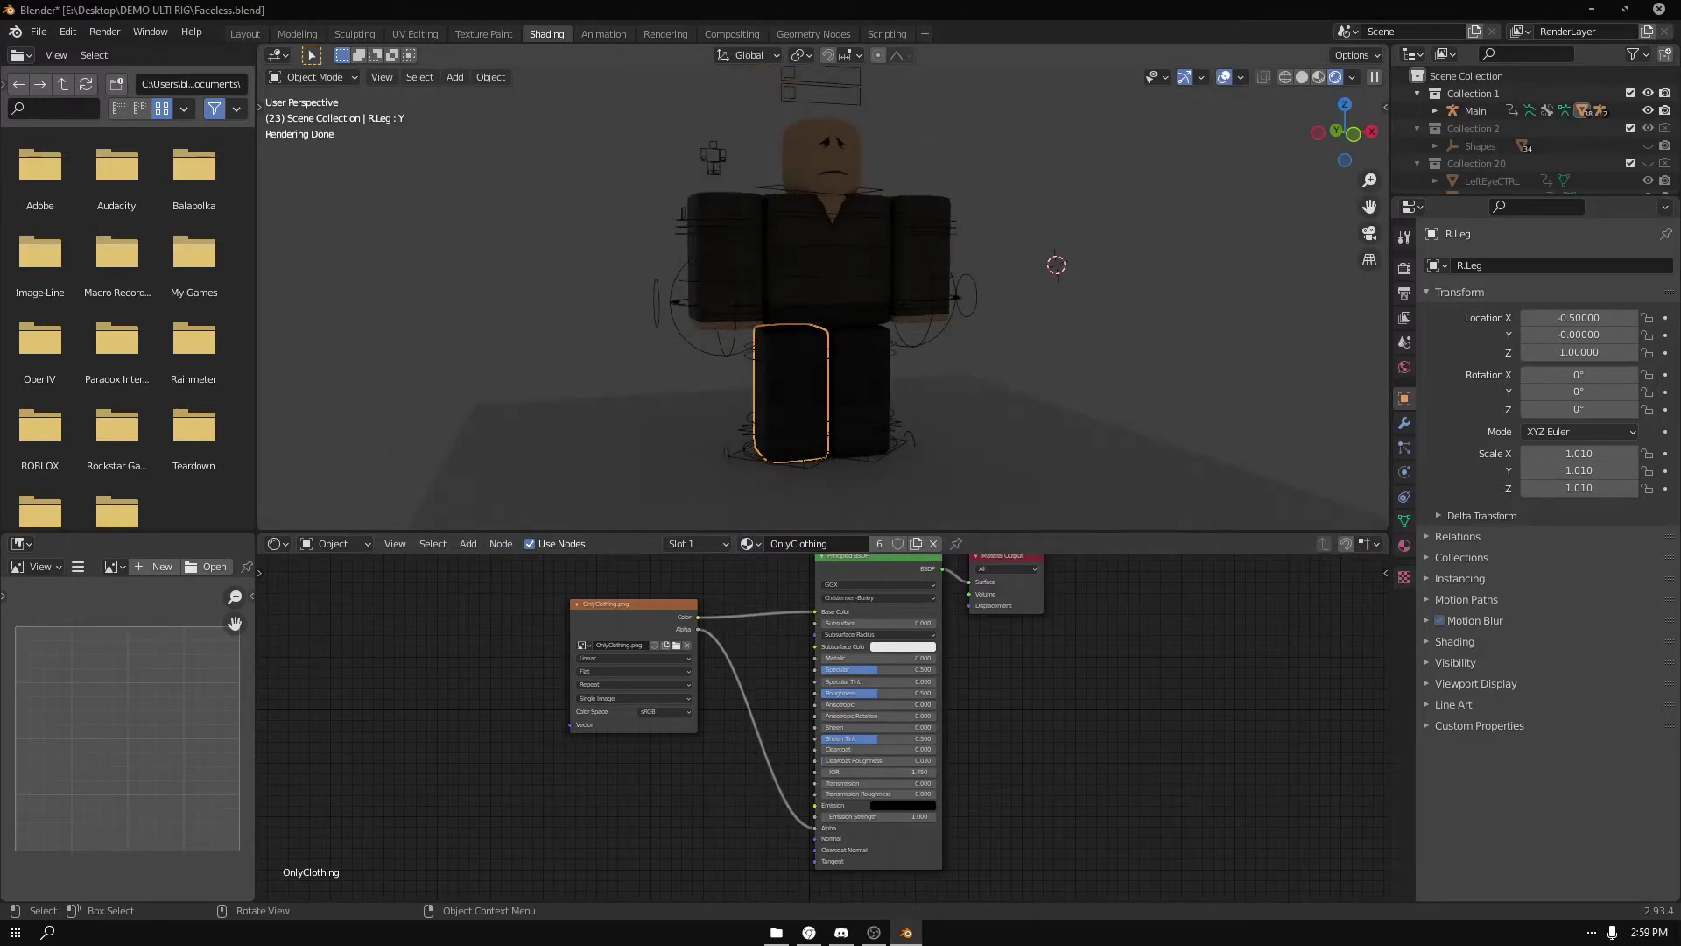
left_click(1302, 77)
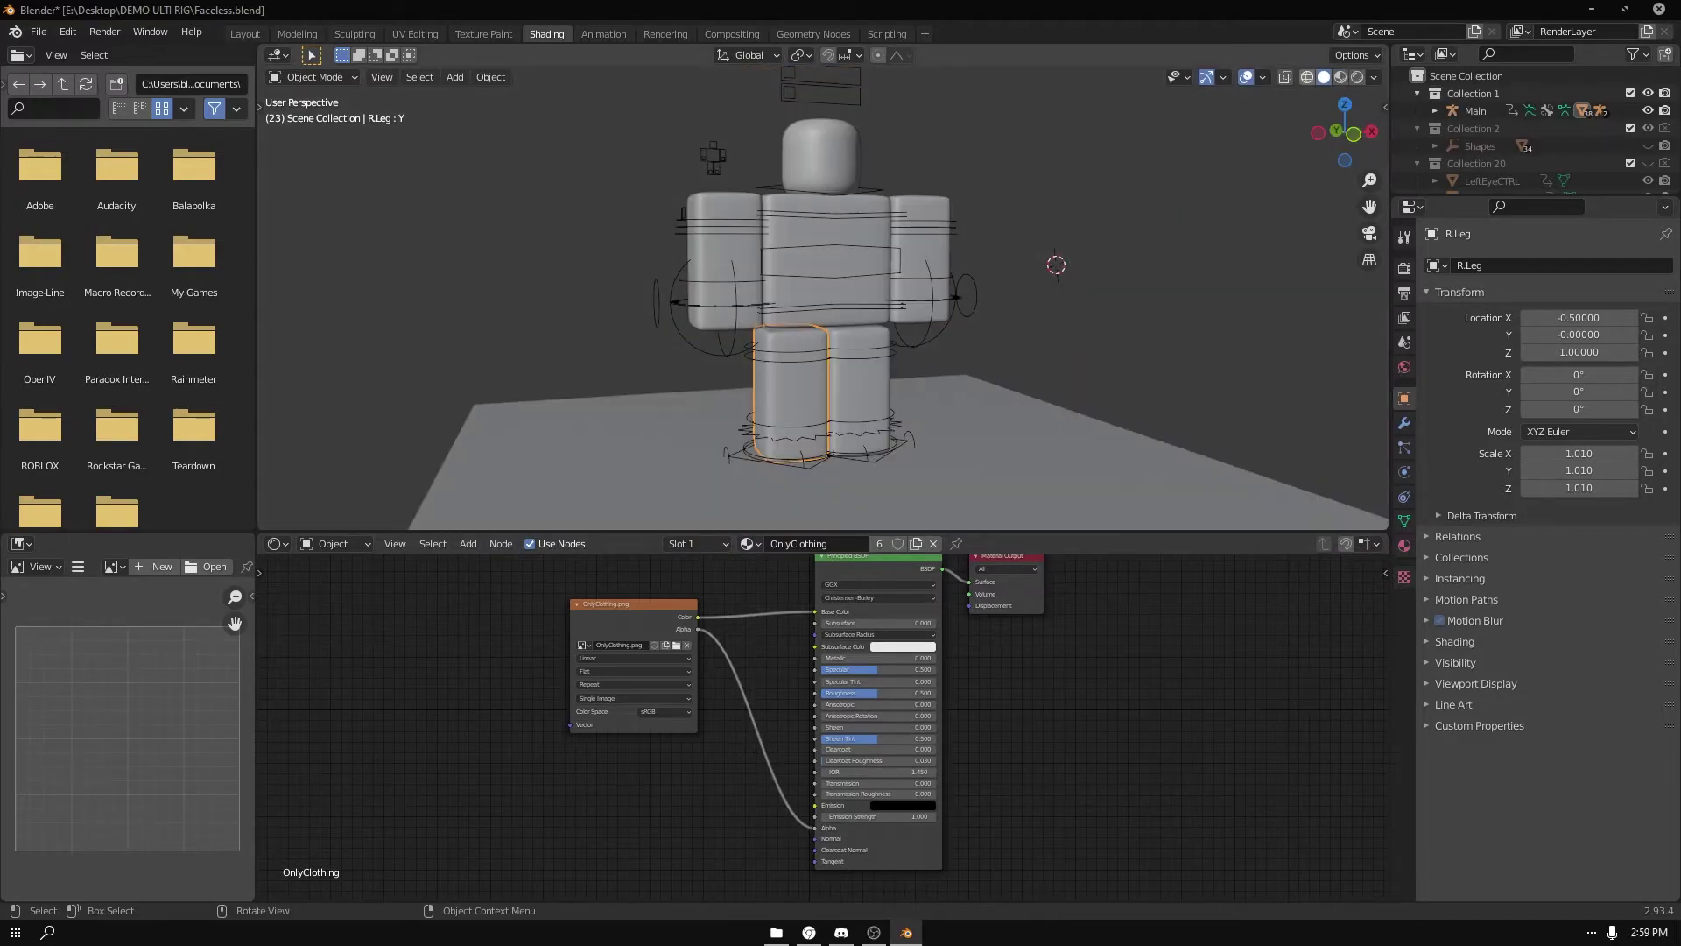
middle_click_drag(823, 298, 753, 280)
scroll(754, 281, "up", 2)
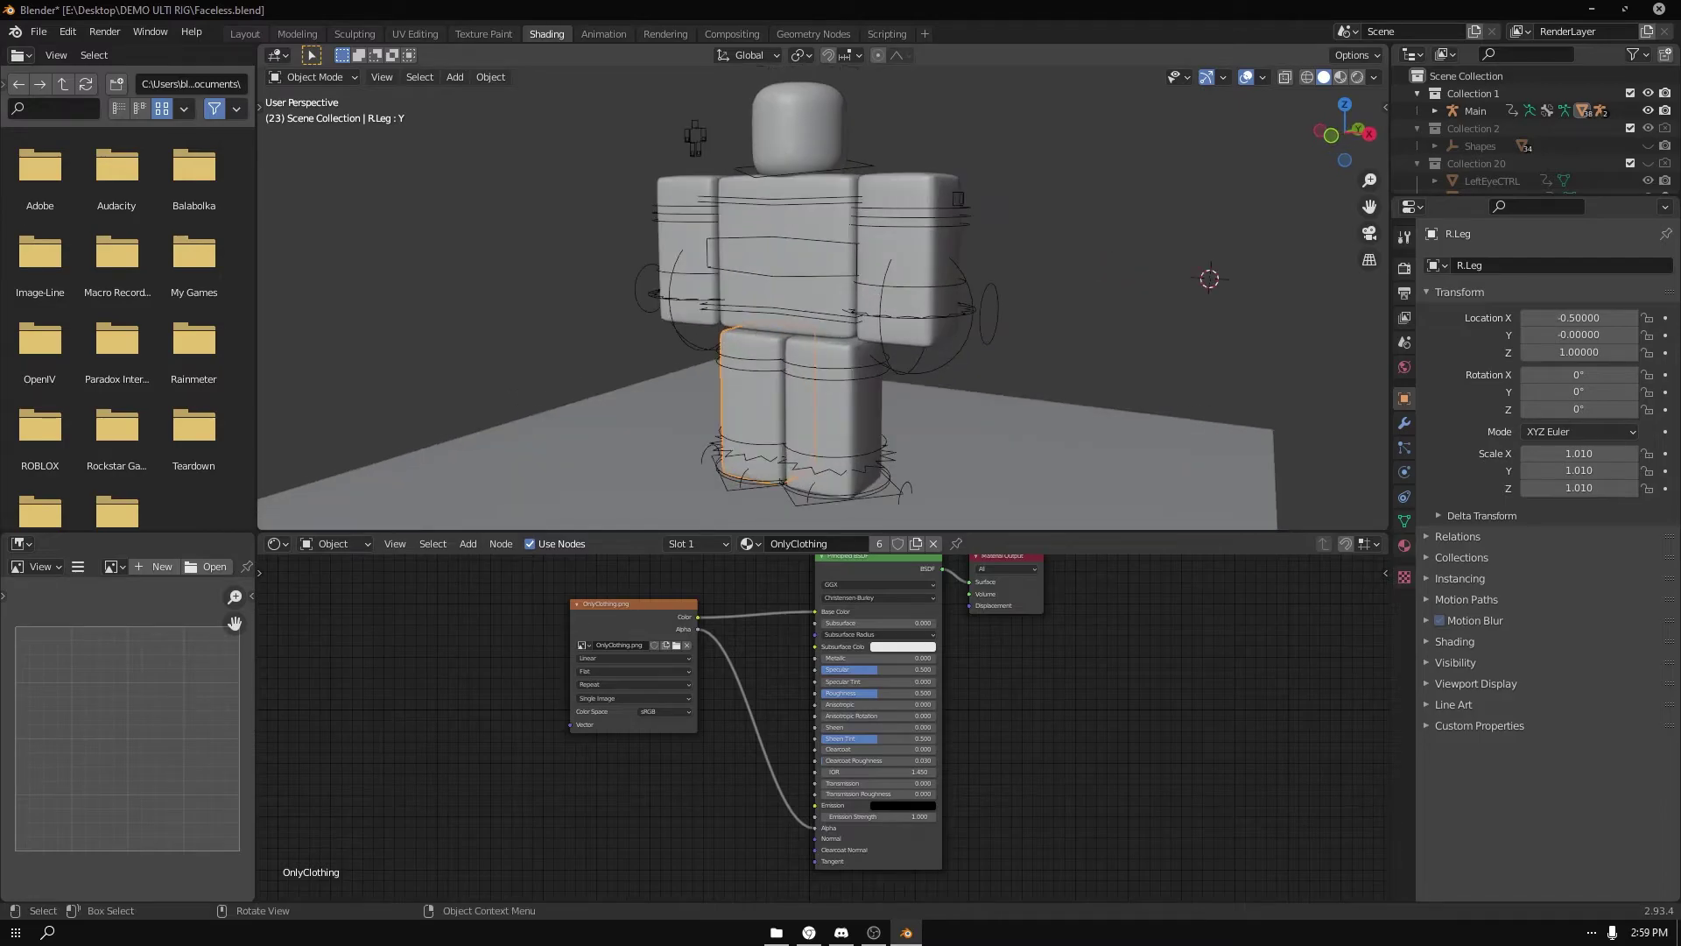
left_click(1404, 423)
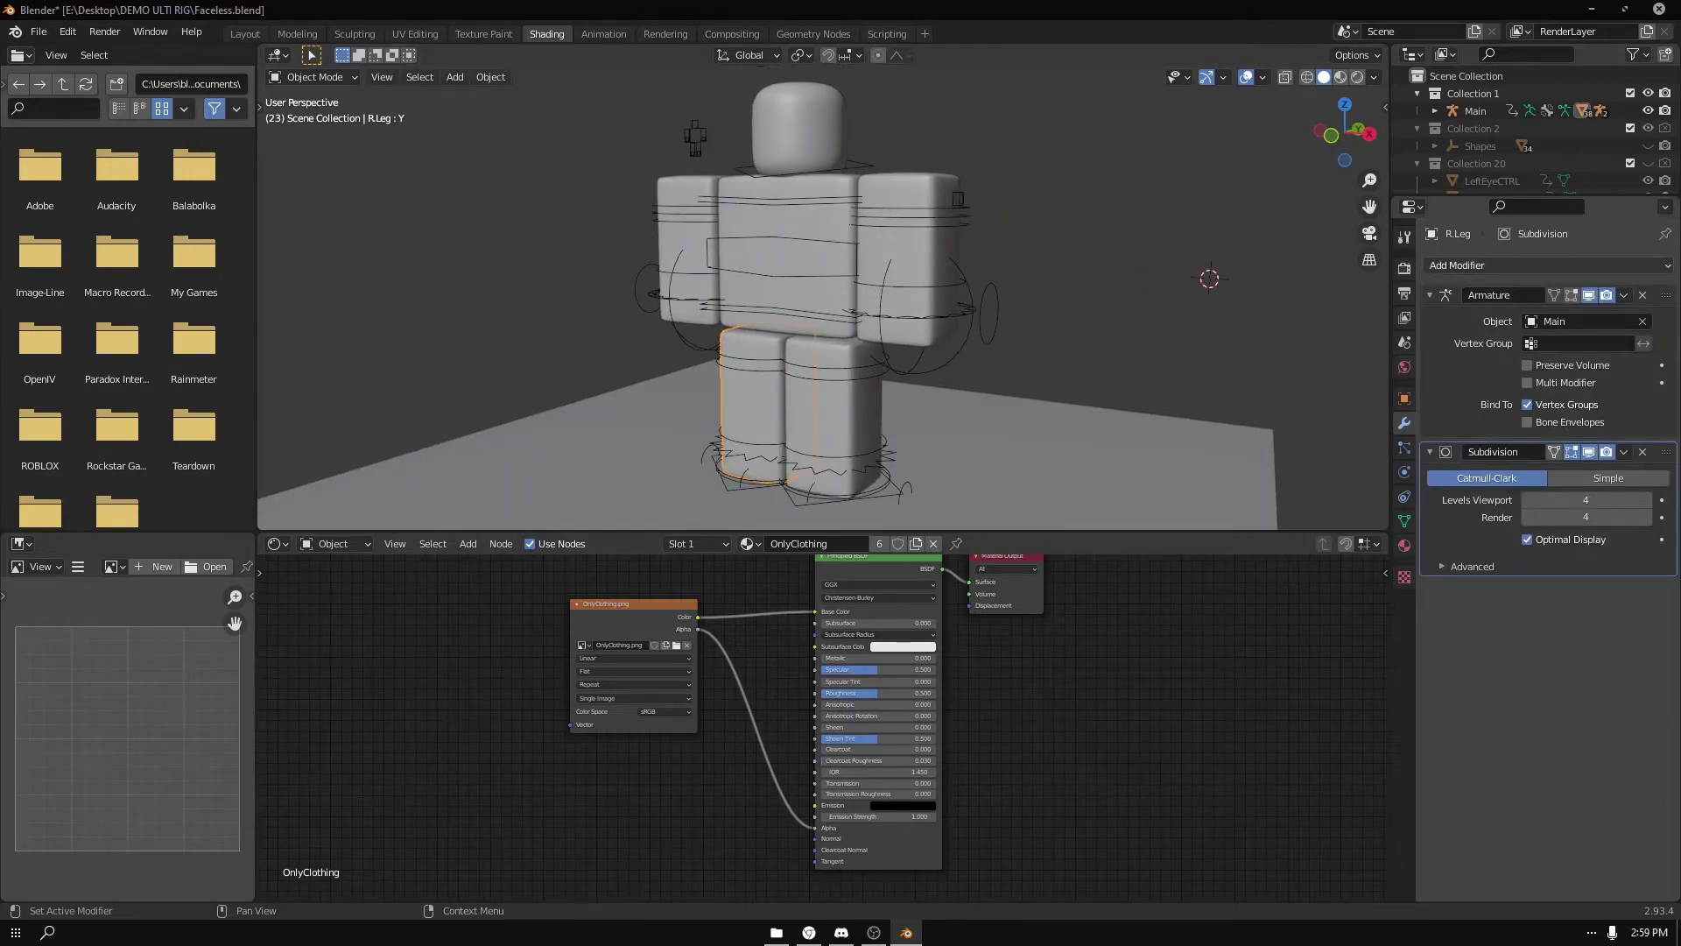
left_click(906, 253)
- Add a Displace modifier with a new texture to the left arm
left_click(1546, 264)
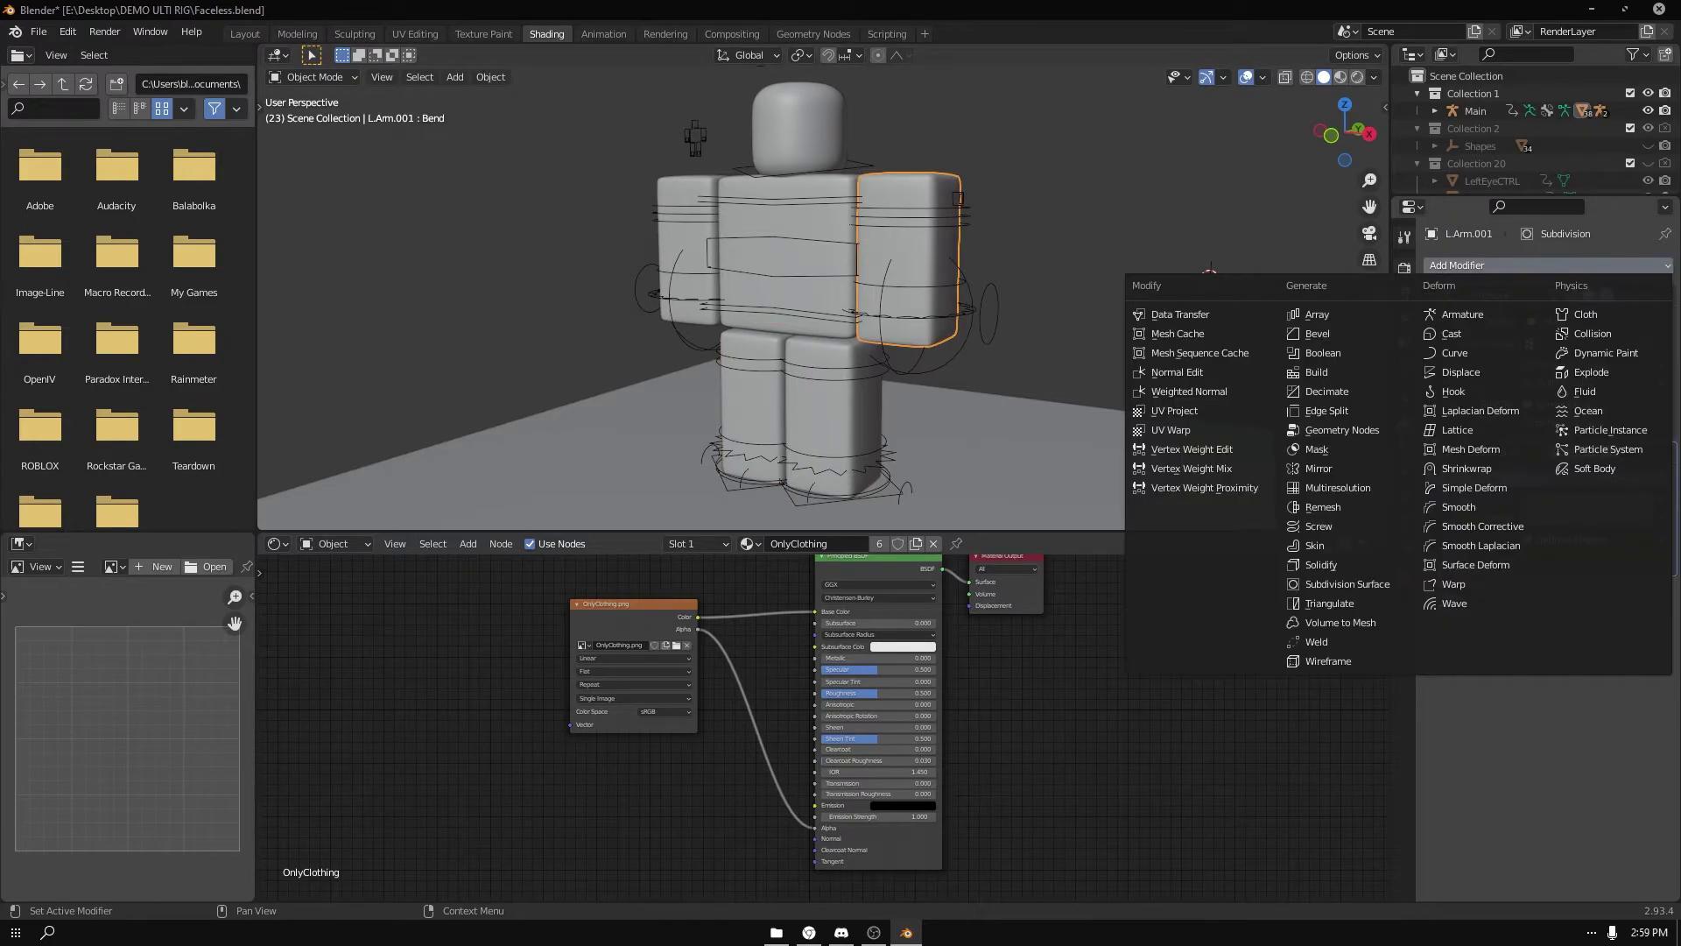
left_click(1547, 264)
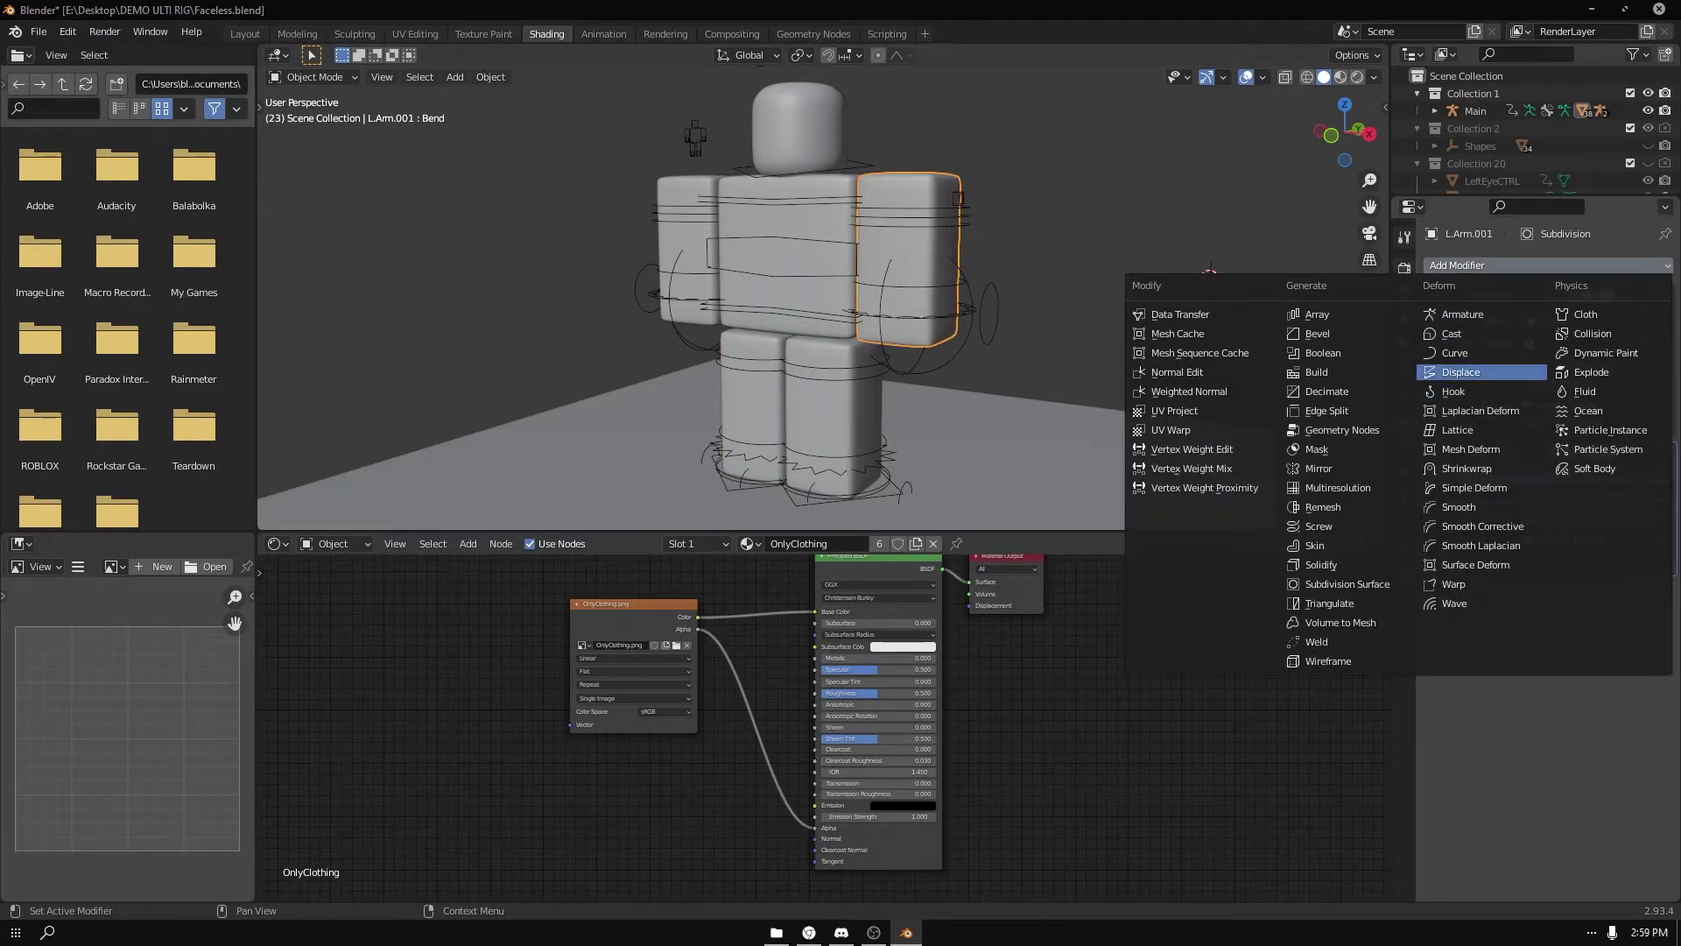
left_click(1461, 372)
left_click(1568, 616)
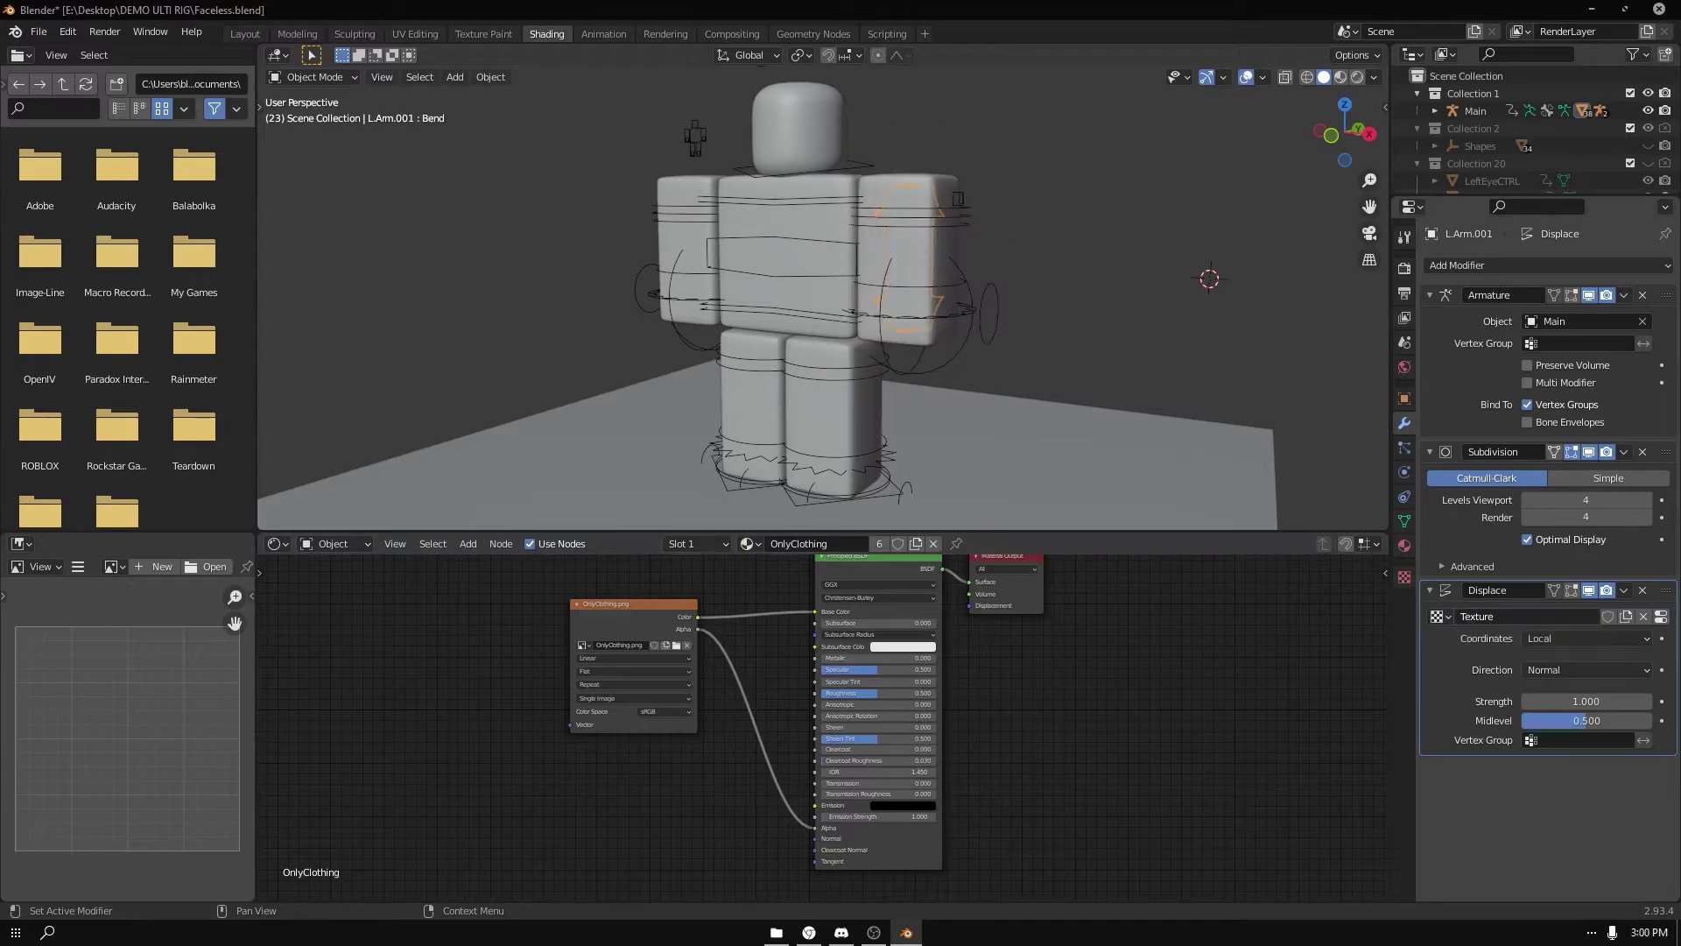
left_click(1661, 617)
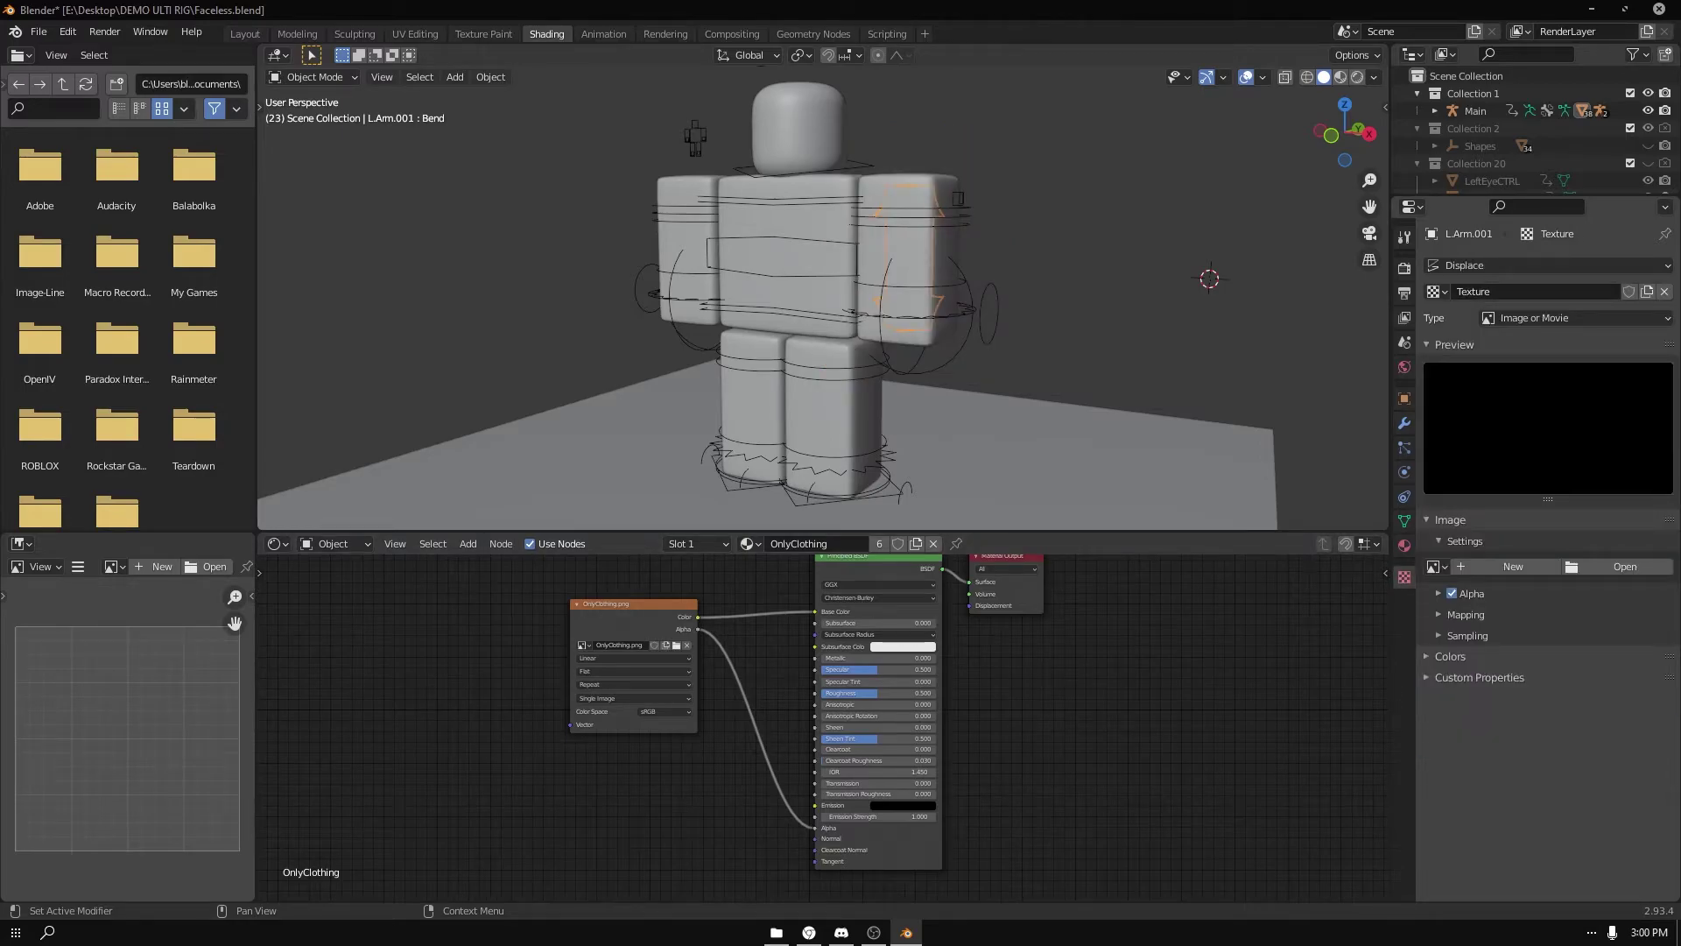
- Load Folds texture.jpg from the german_ww1 folder as the displacement image
left_click(1620, 567)
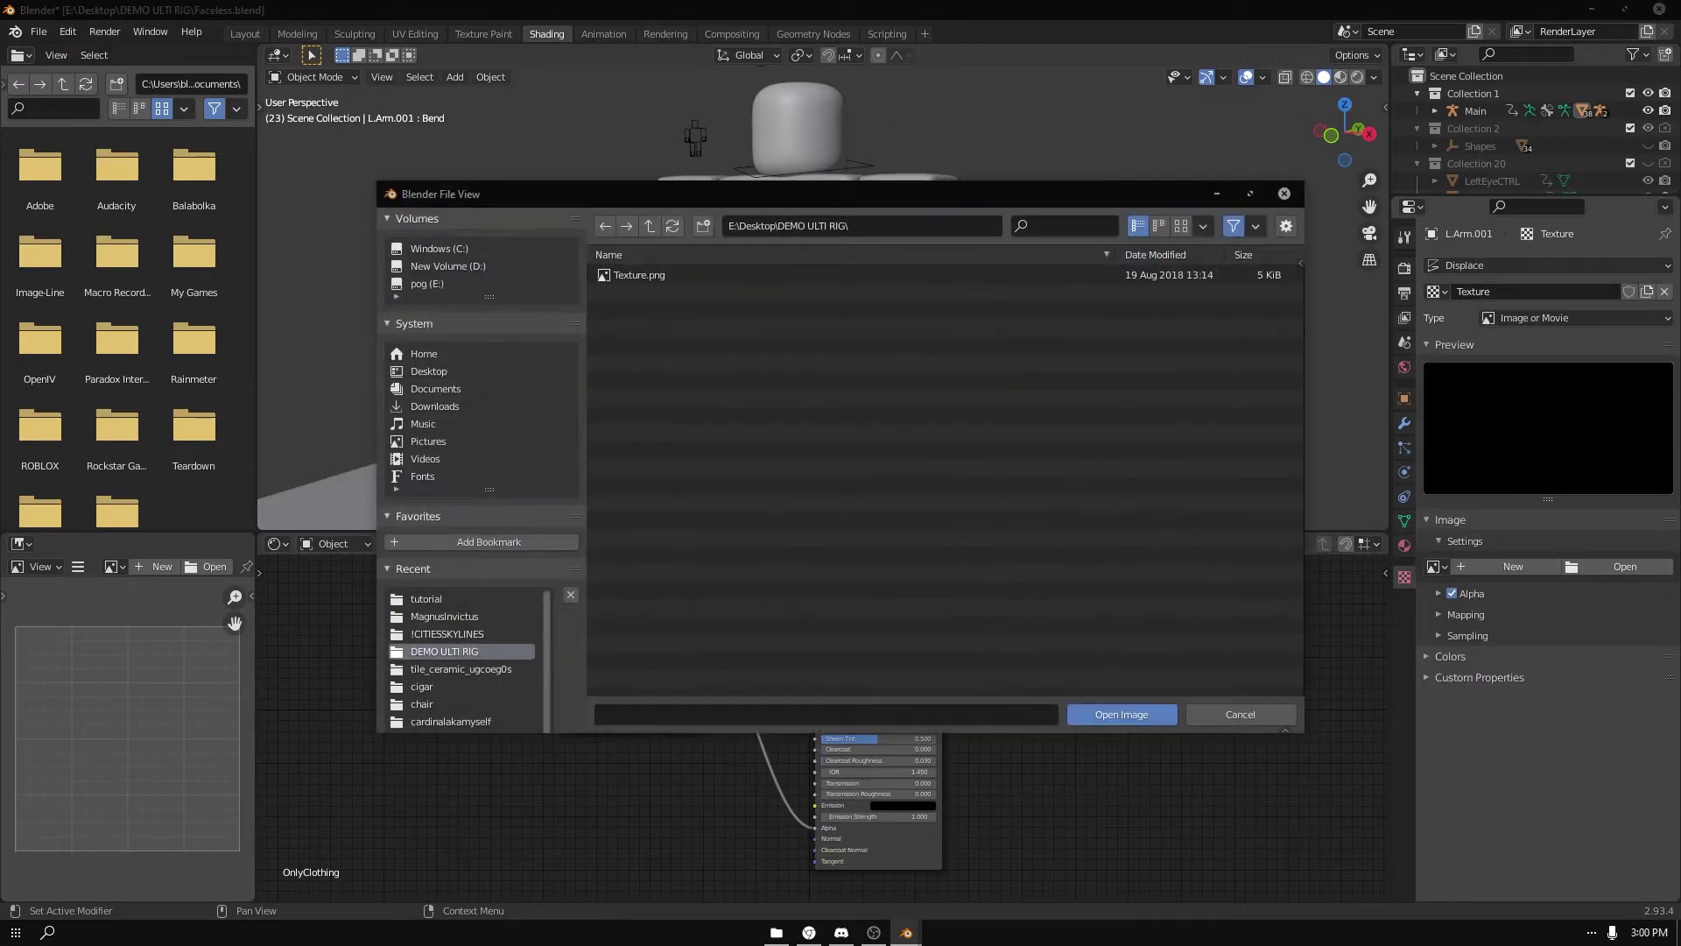
left_click(426, 599)
left_click(649, 226)
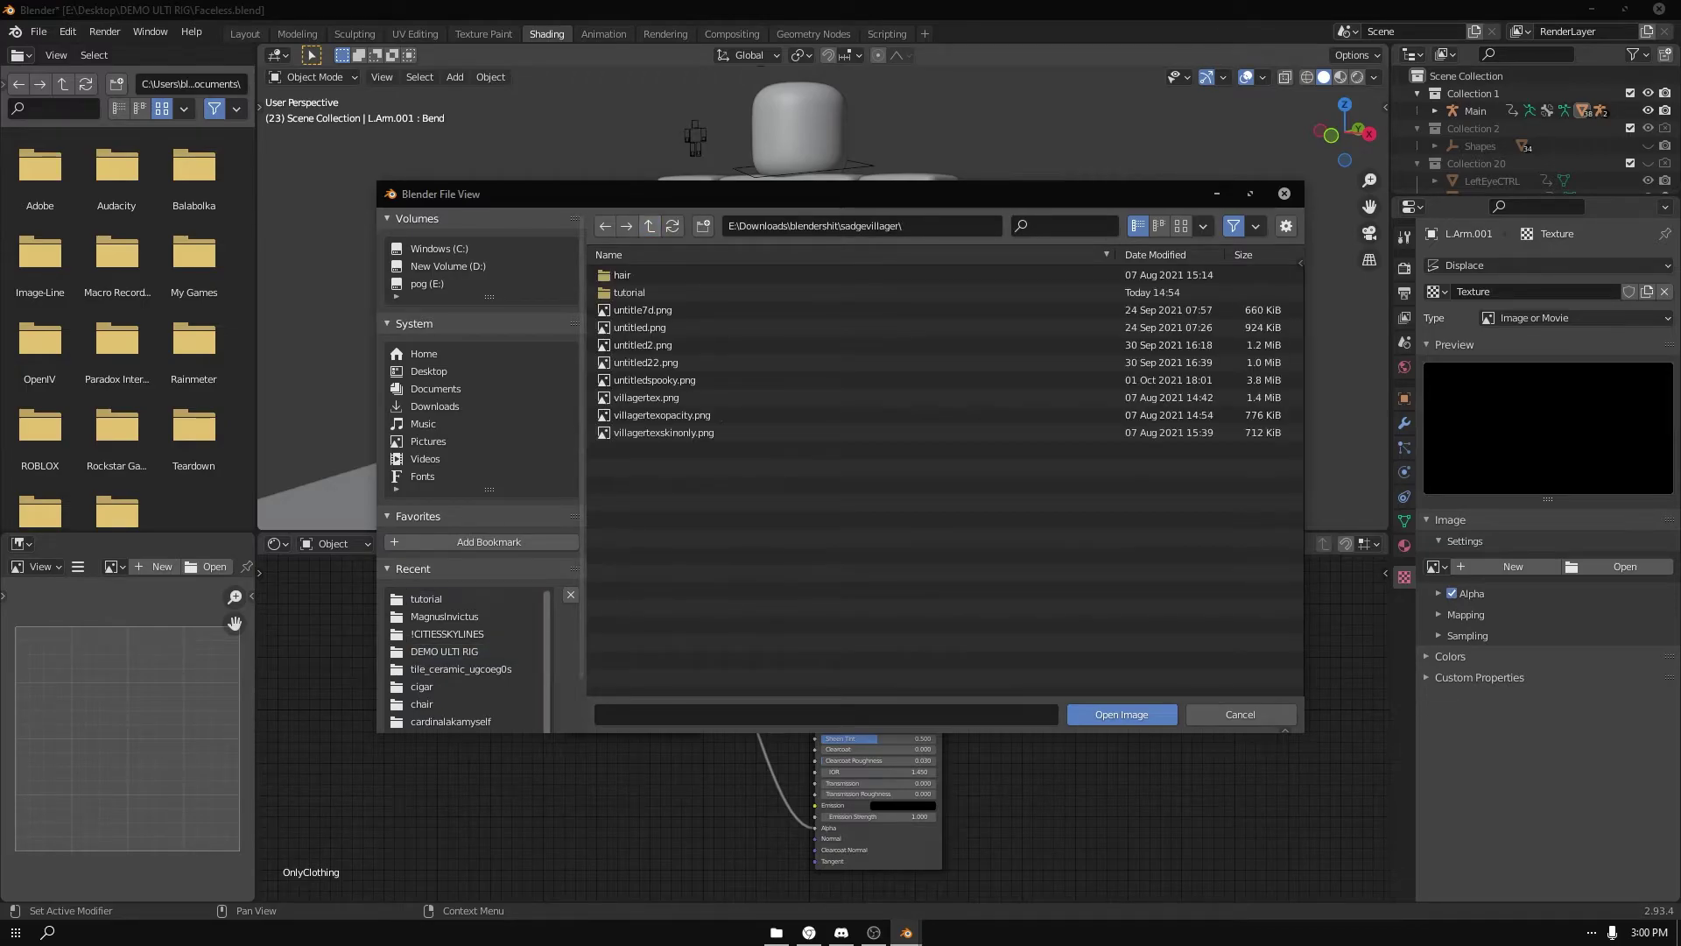
left_click(649, 226)
left_click(648, 310)
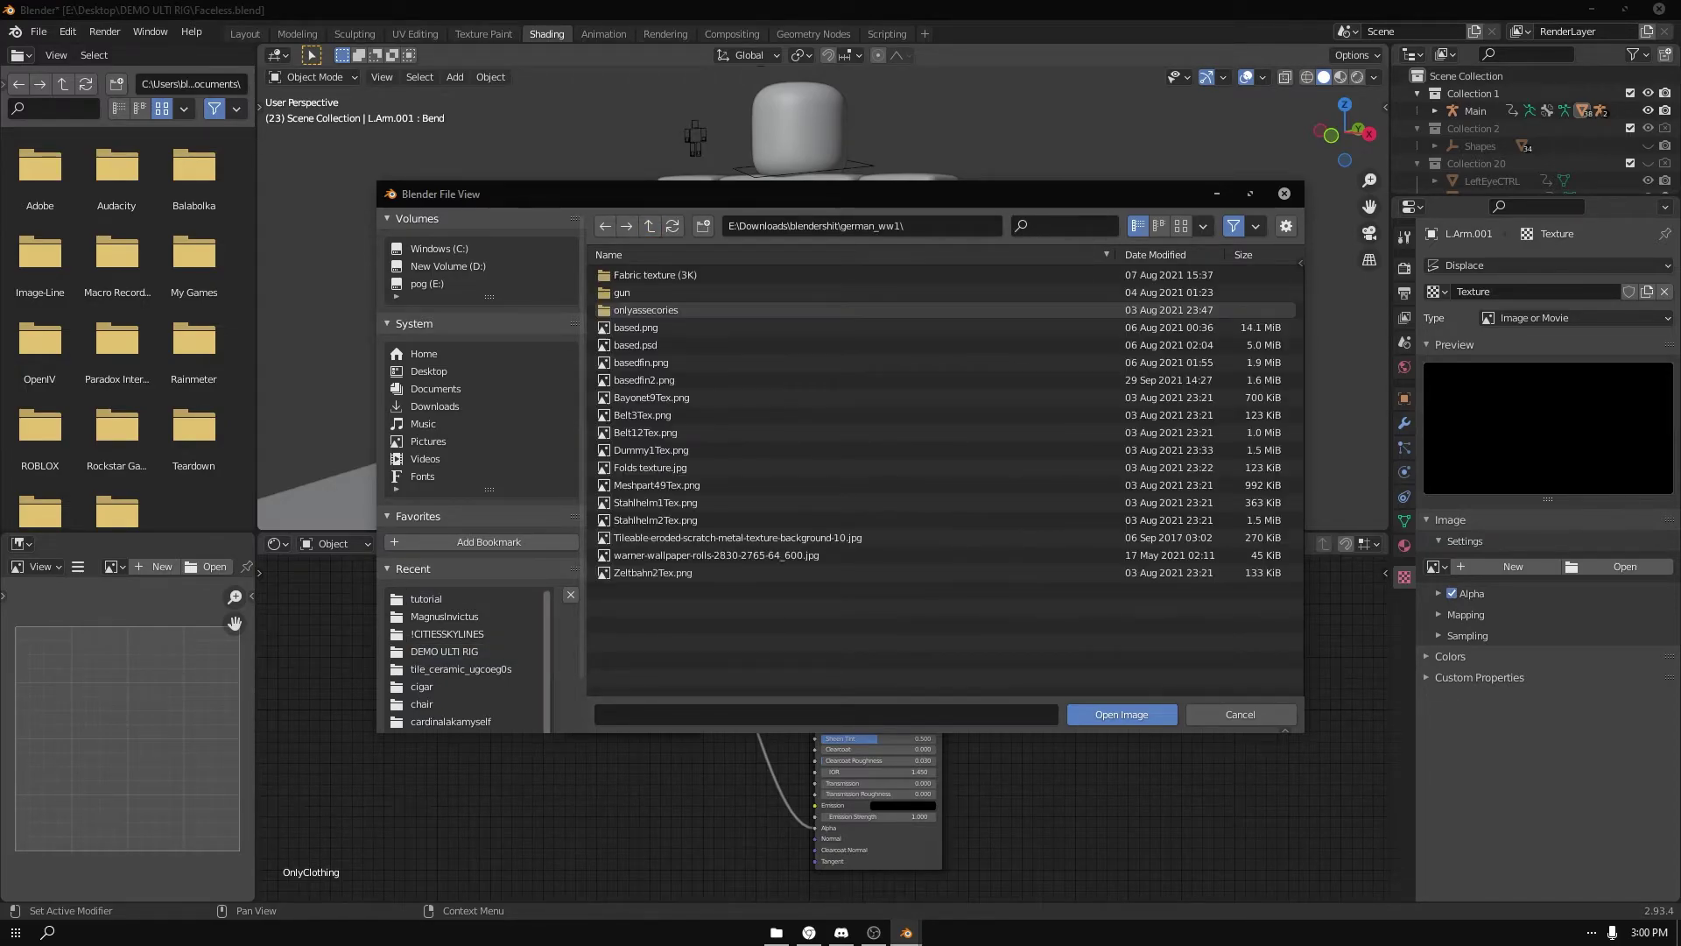
double_click(650, 468)
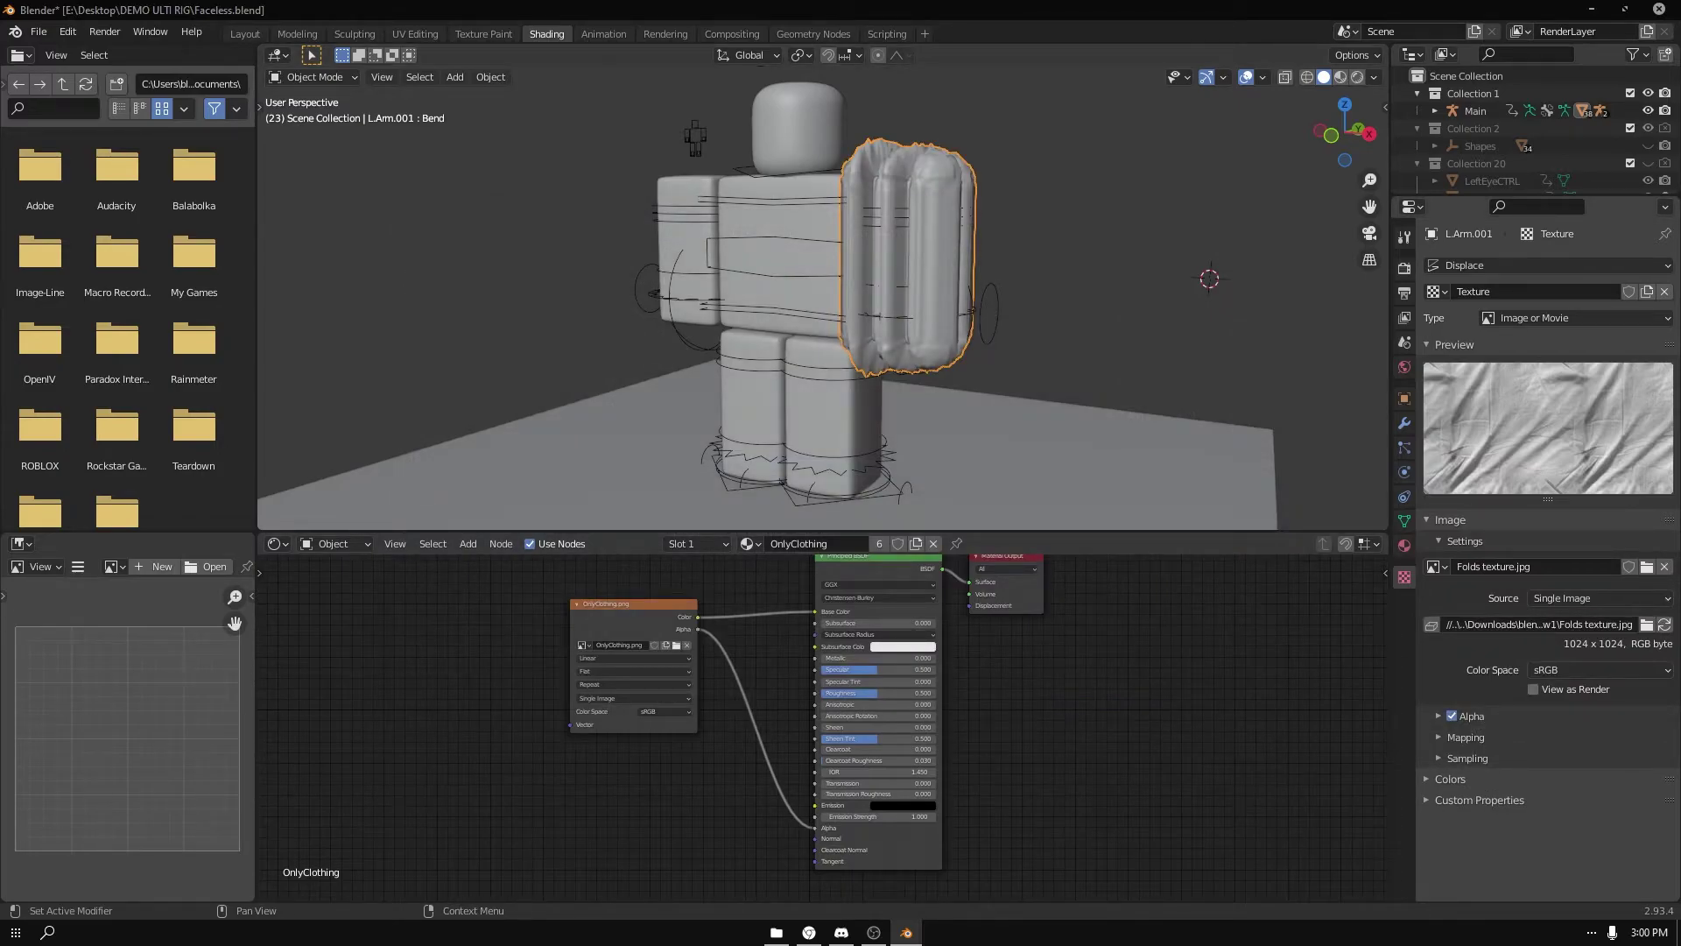
- Set the left arm's Displace strength to 0.05
left_click(1405, 398)
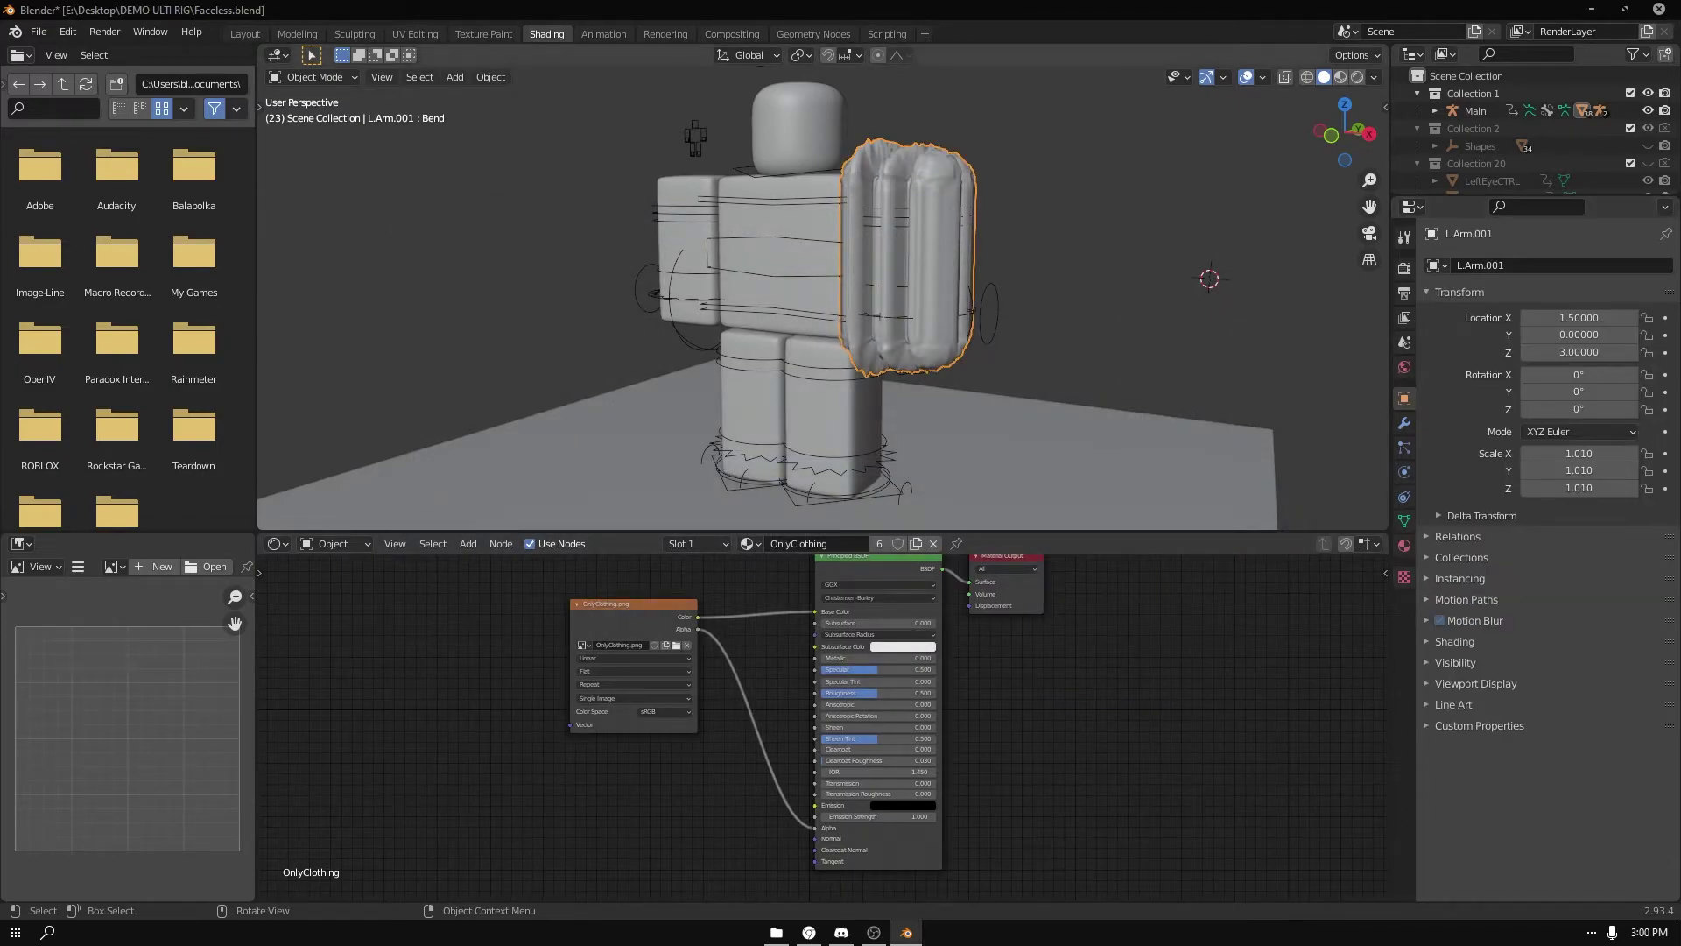
left_click(1405, 423)
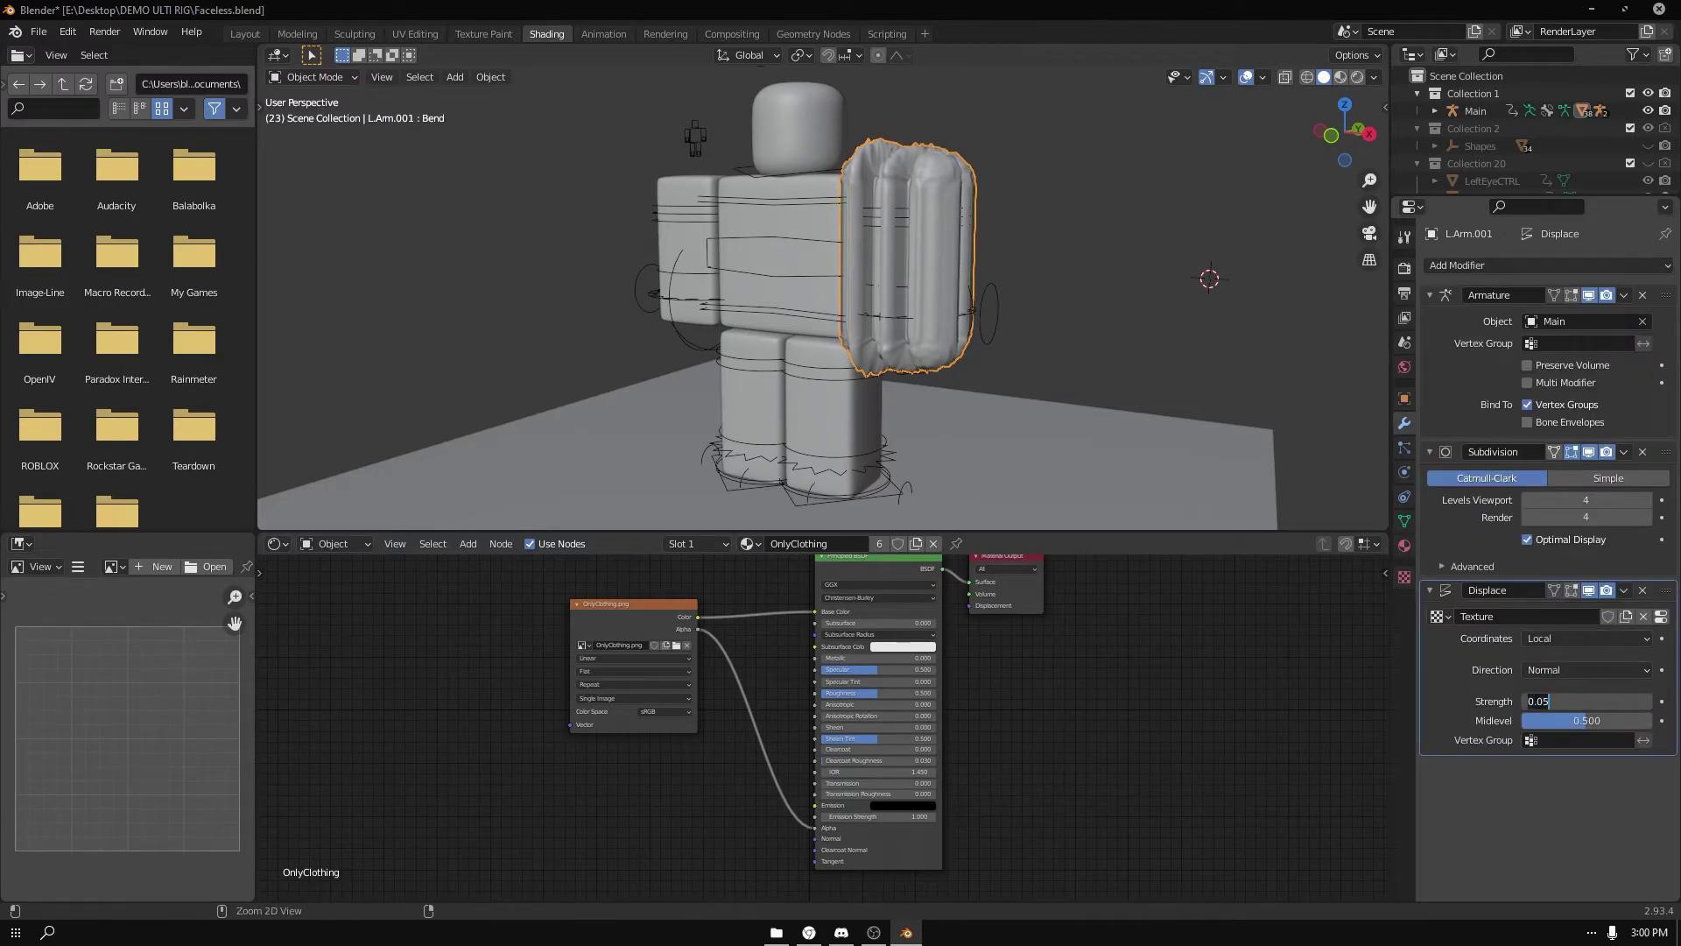
key("Return")
middle_click_drag(788, 306, 876, 298)
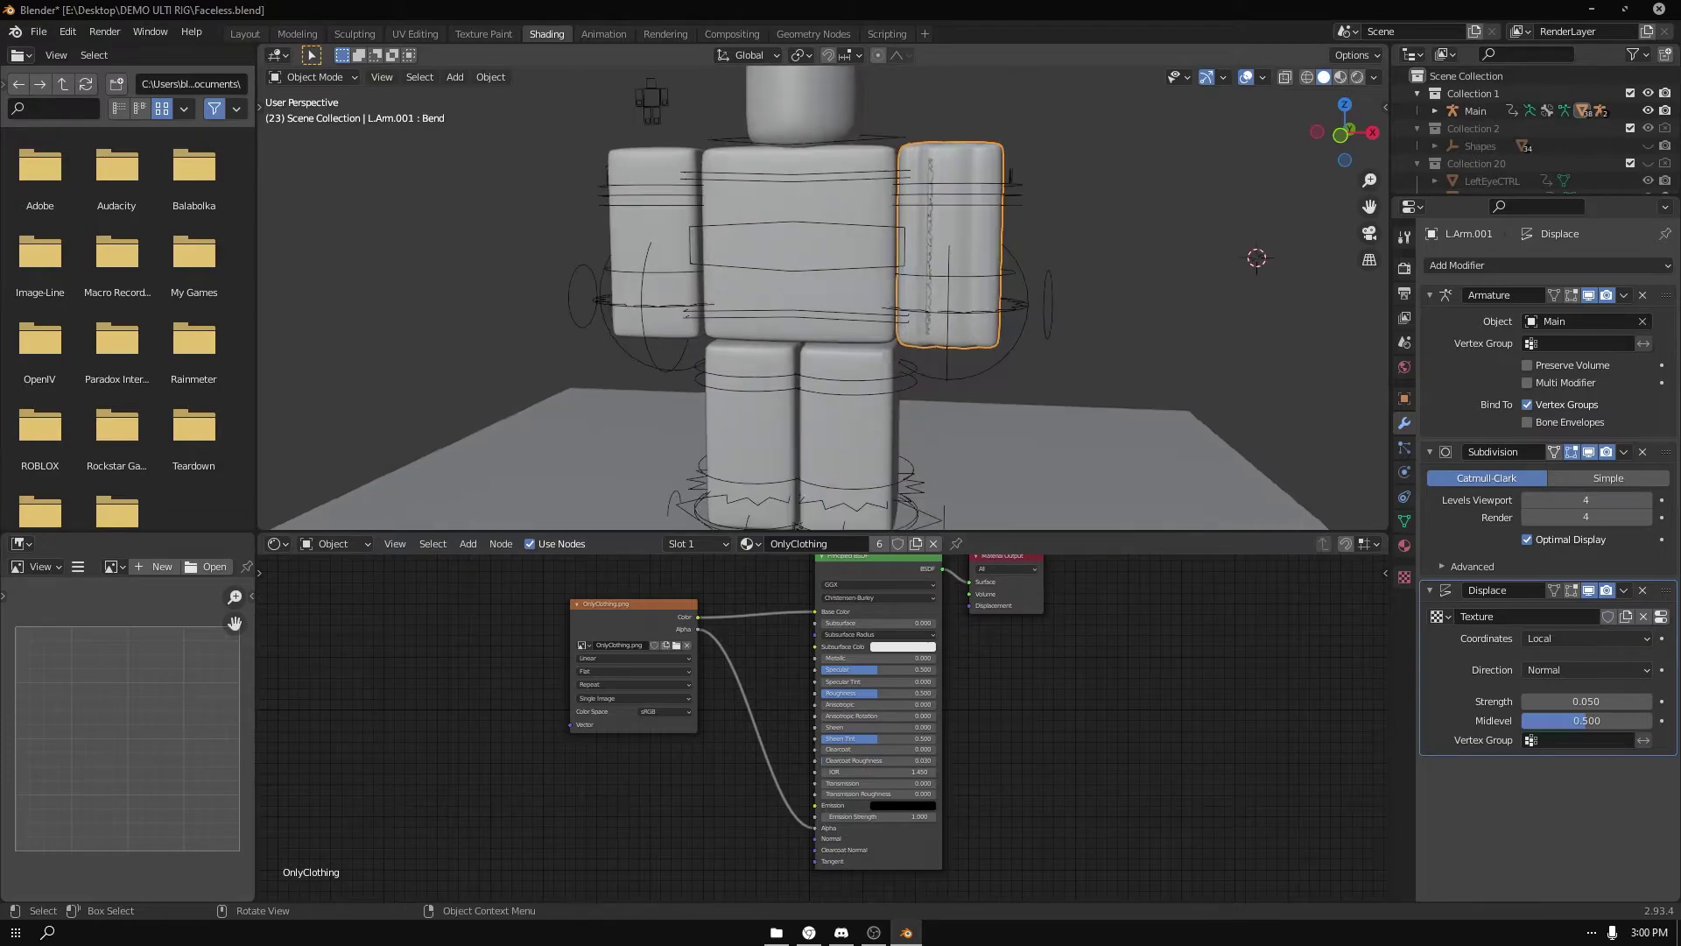
- Give the torso a Displace modifier at strength 0.05 using the existing Texture
left_click(799, 246)
left_click(1545, 265)
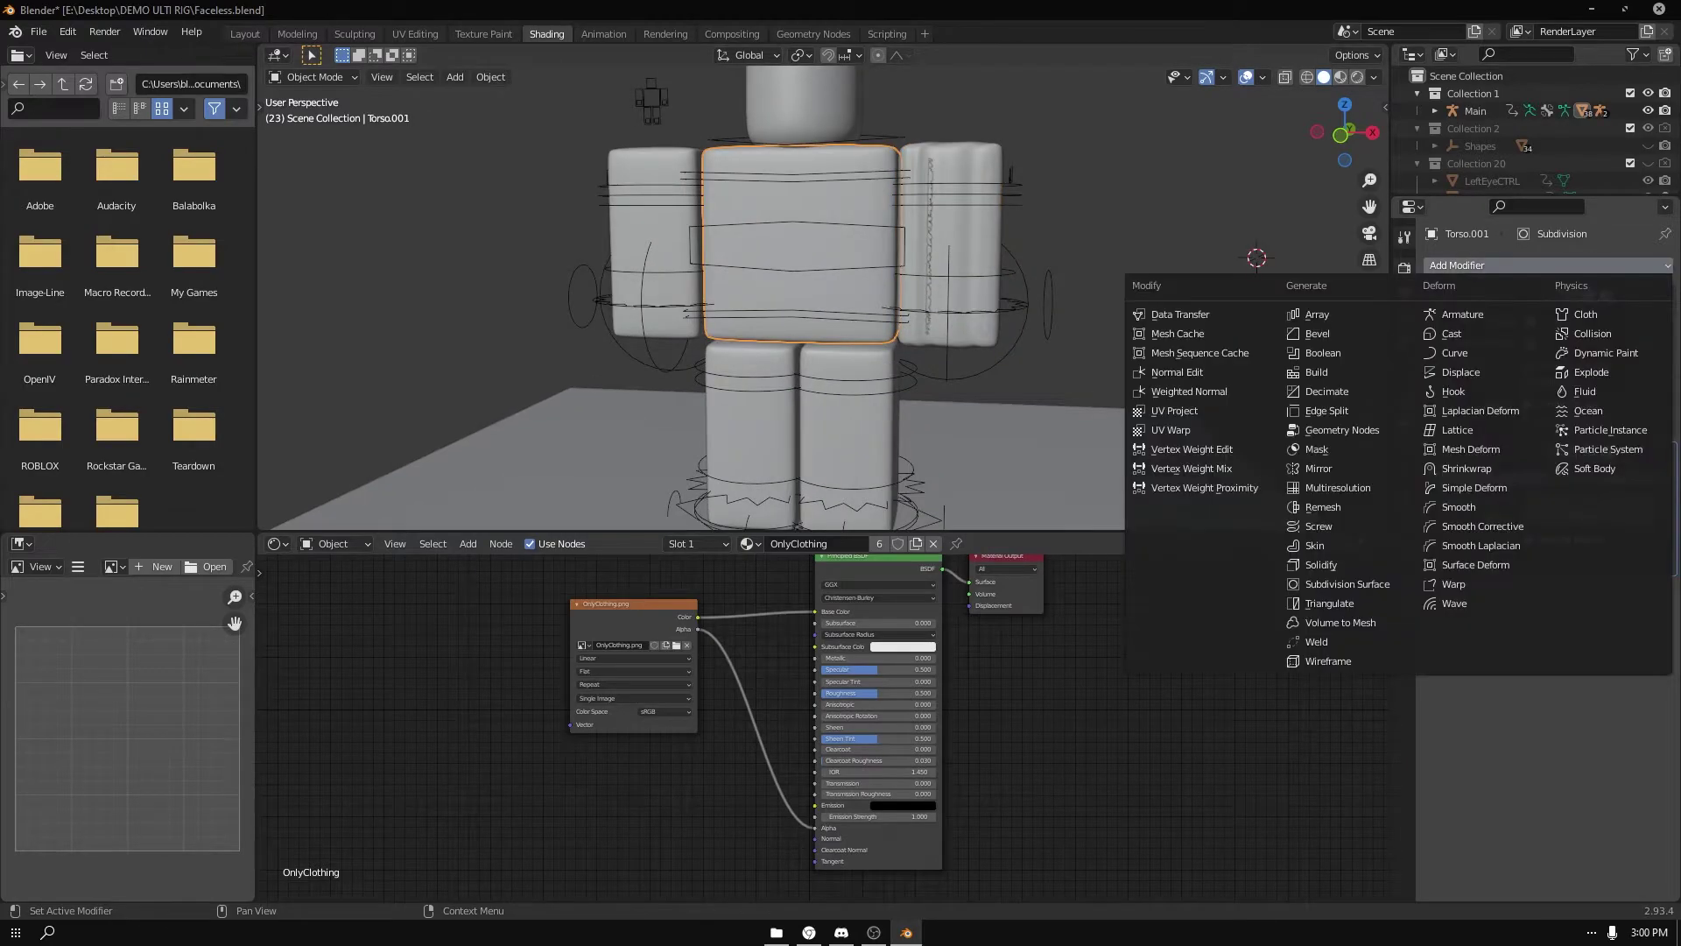
left_click(1460, 371)
left_click(1587, 700)
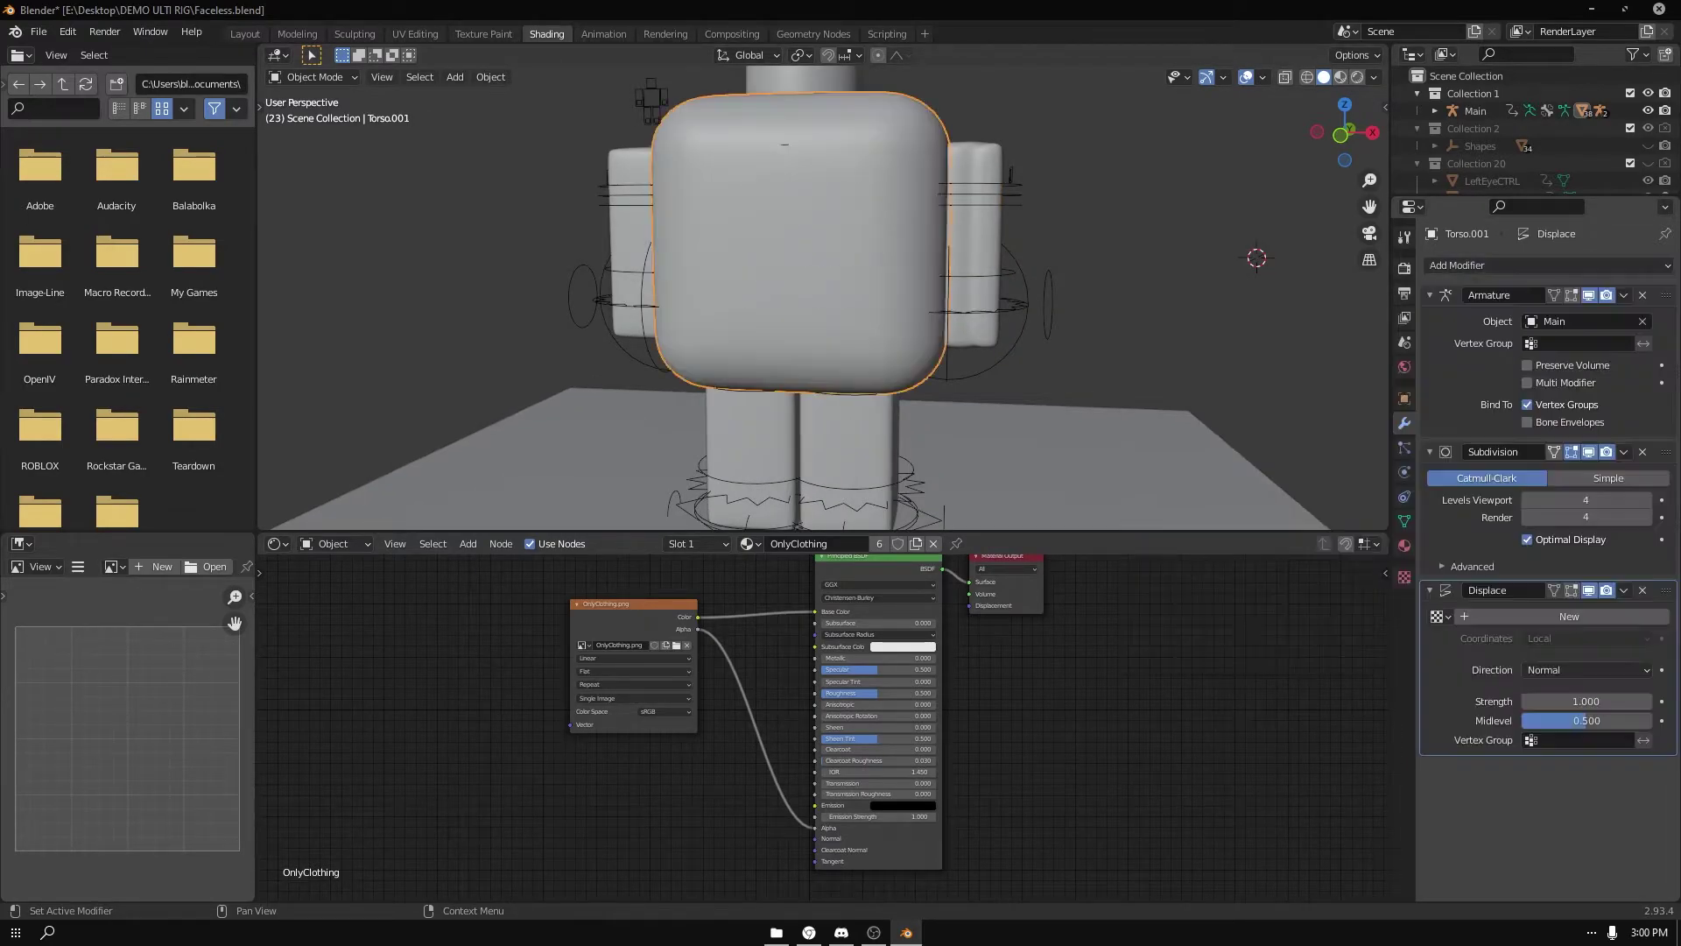
type("0.05")
key("Return")
left_click(1437, 616)
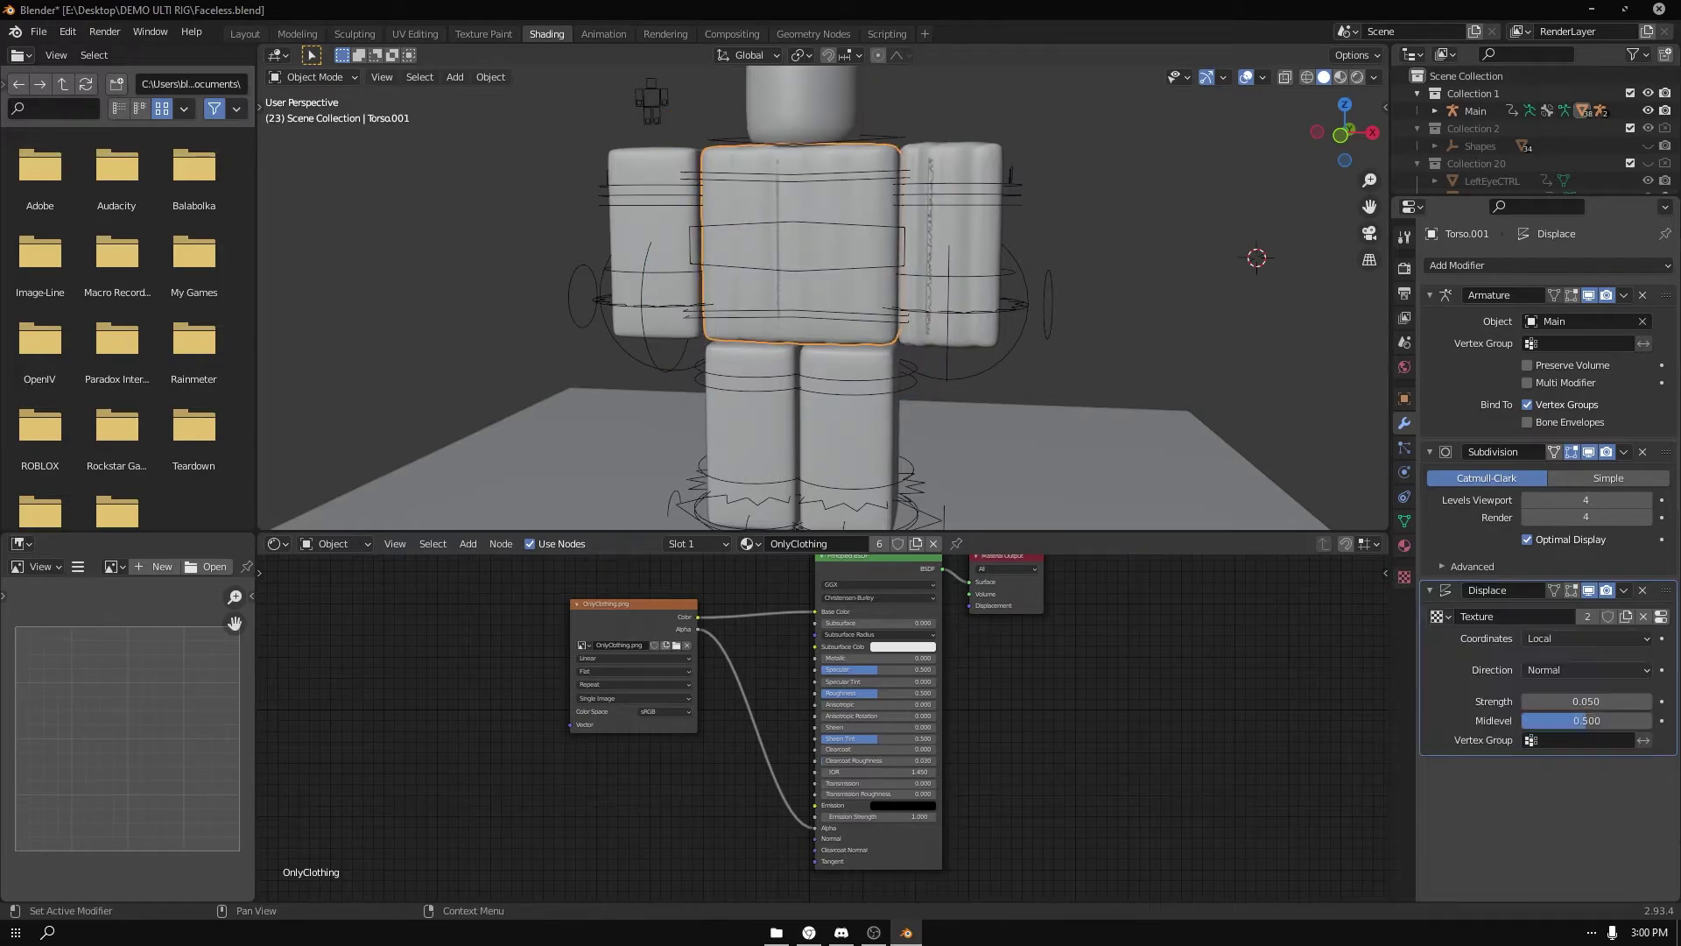
- Add Displace modifiers to the right arm and left leg at 0.05 strength
left_click(655, 245)
left_click(1545, 265)
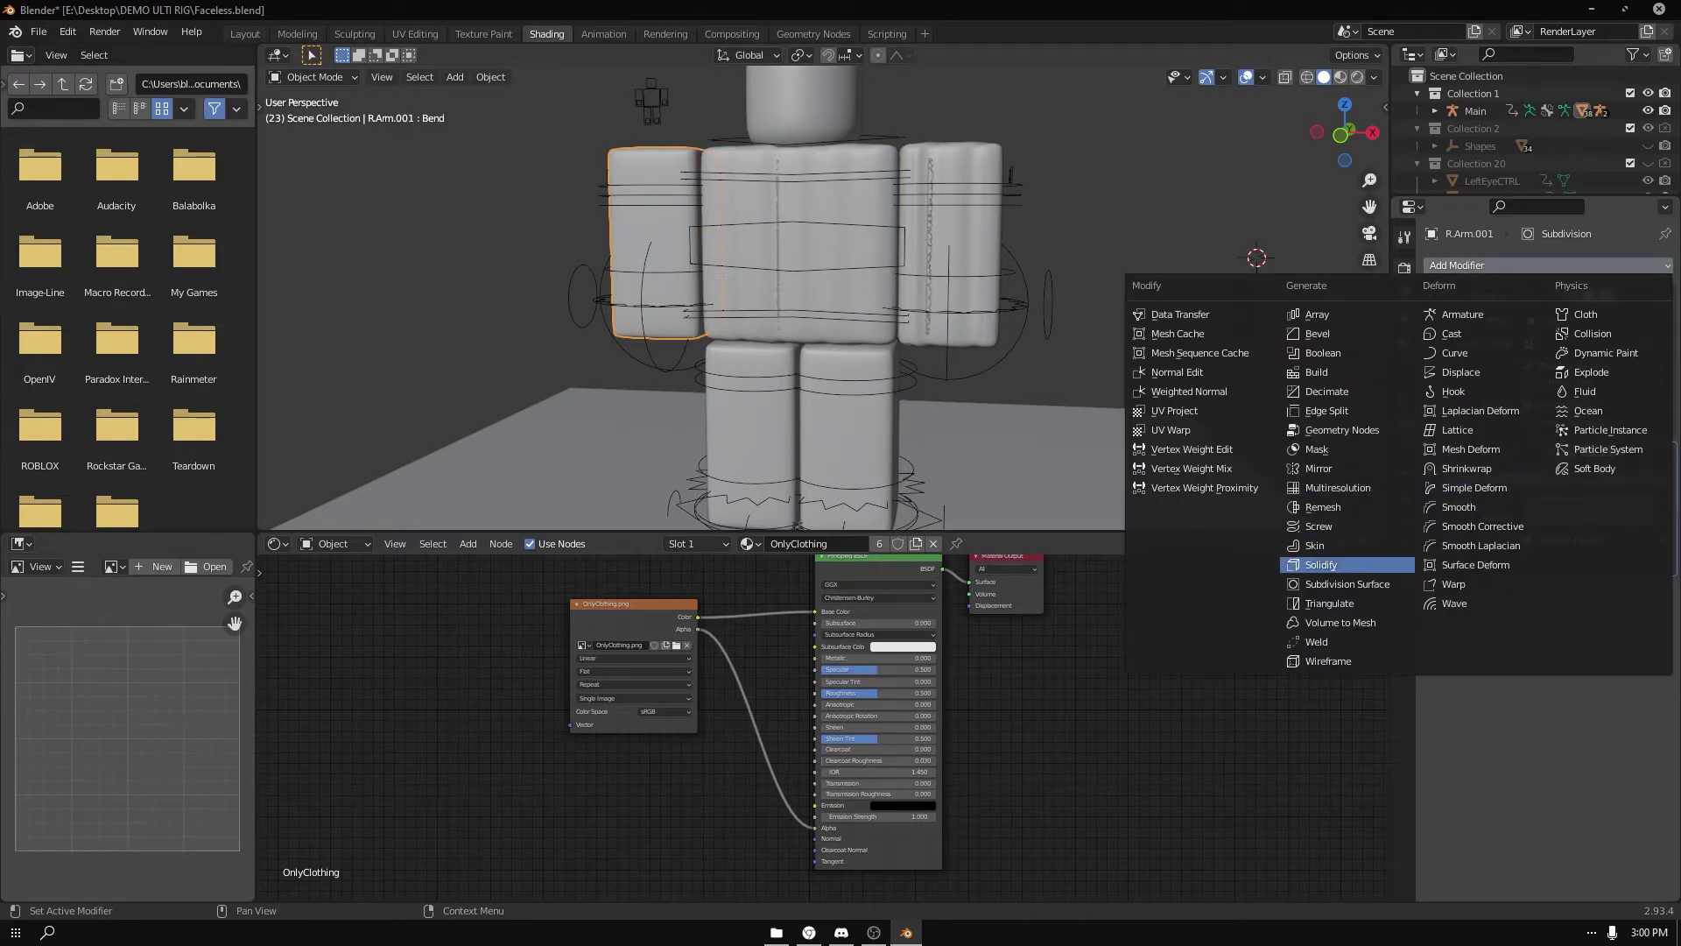
left_click(1460, 372)
left_click(1437, 616)
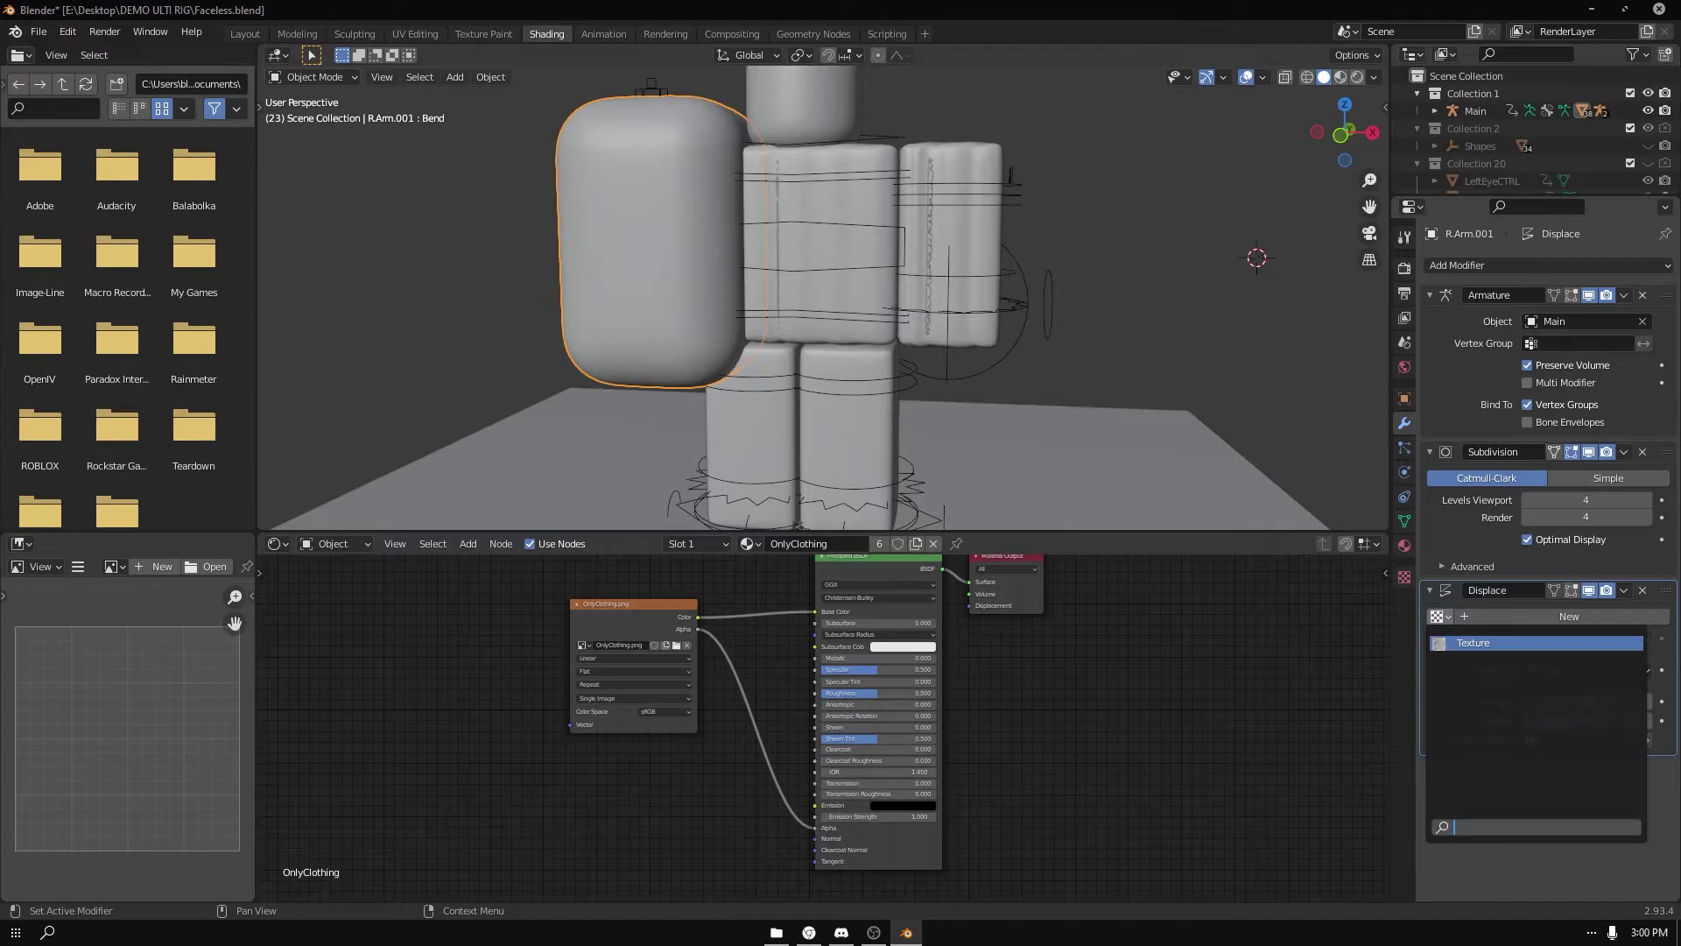
key("Escape")
key("ctrl+z")
key("ctrl+z")
key("ctrl+z")
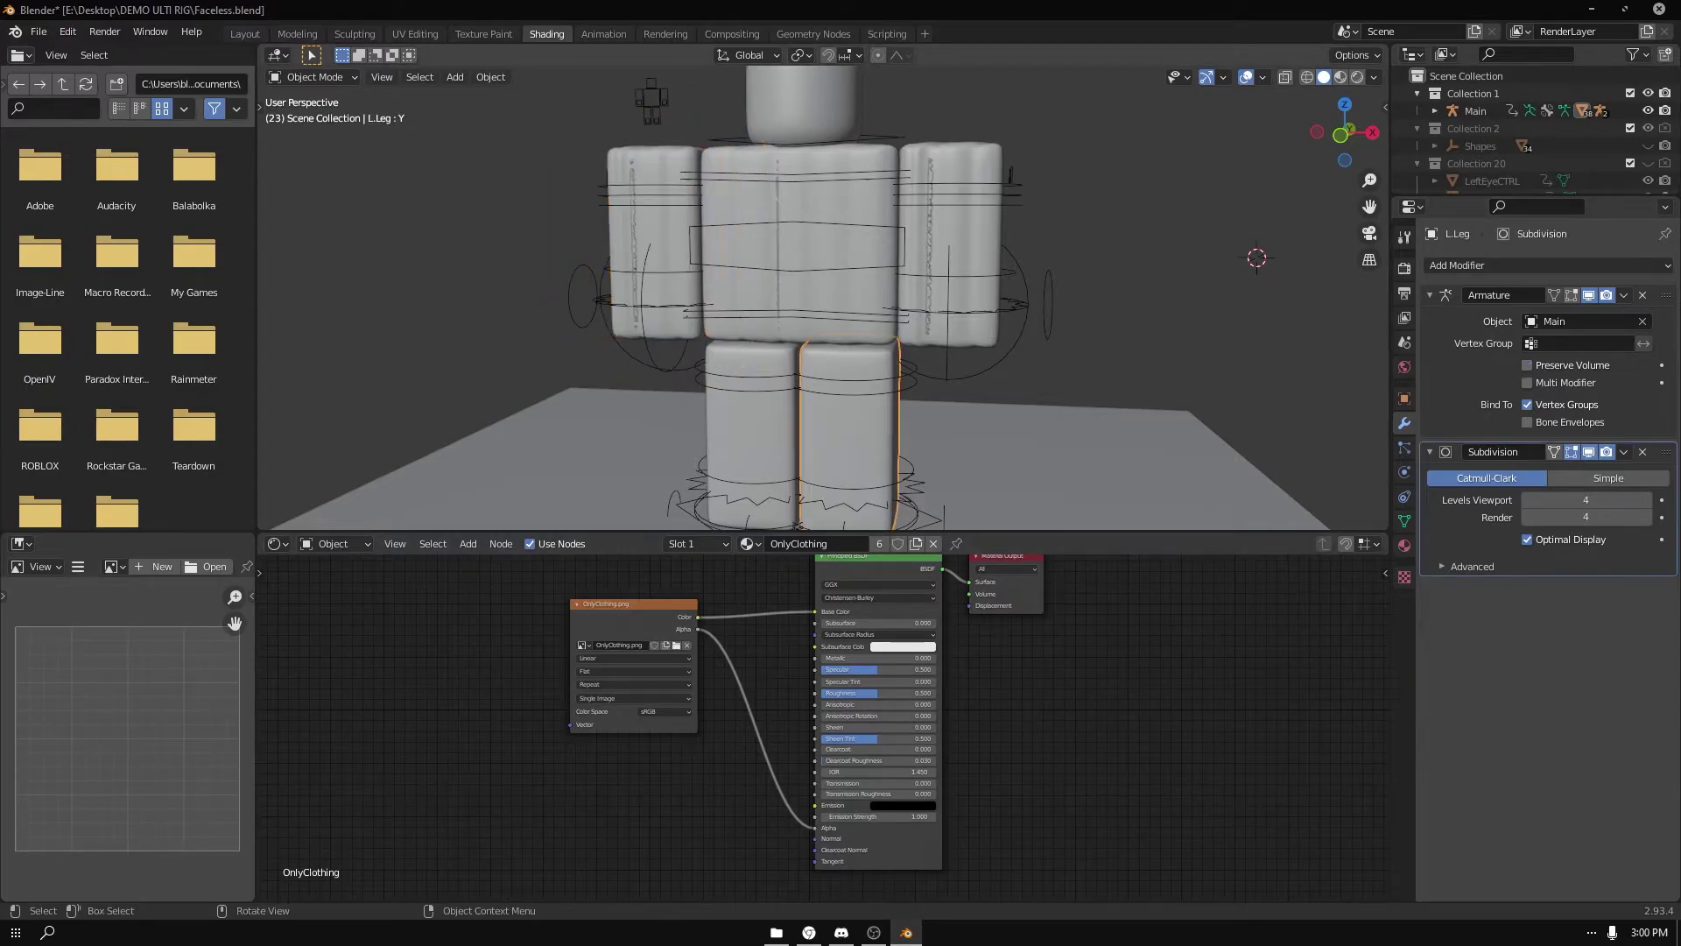
left_click(1545, 265)
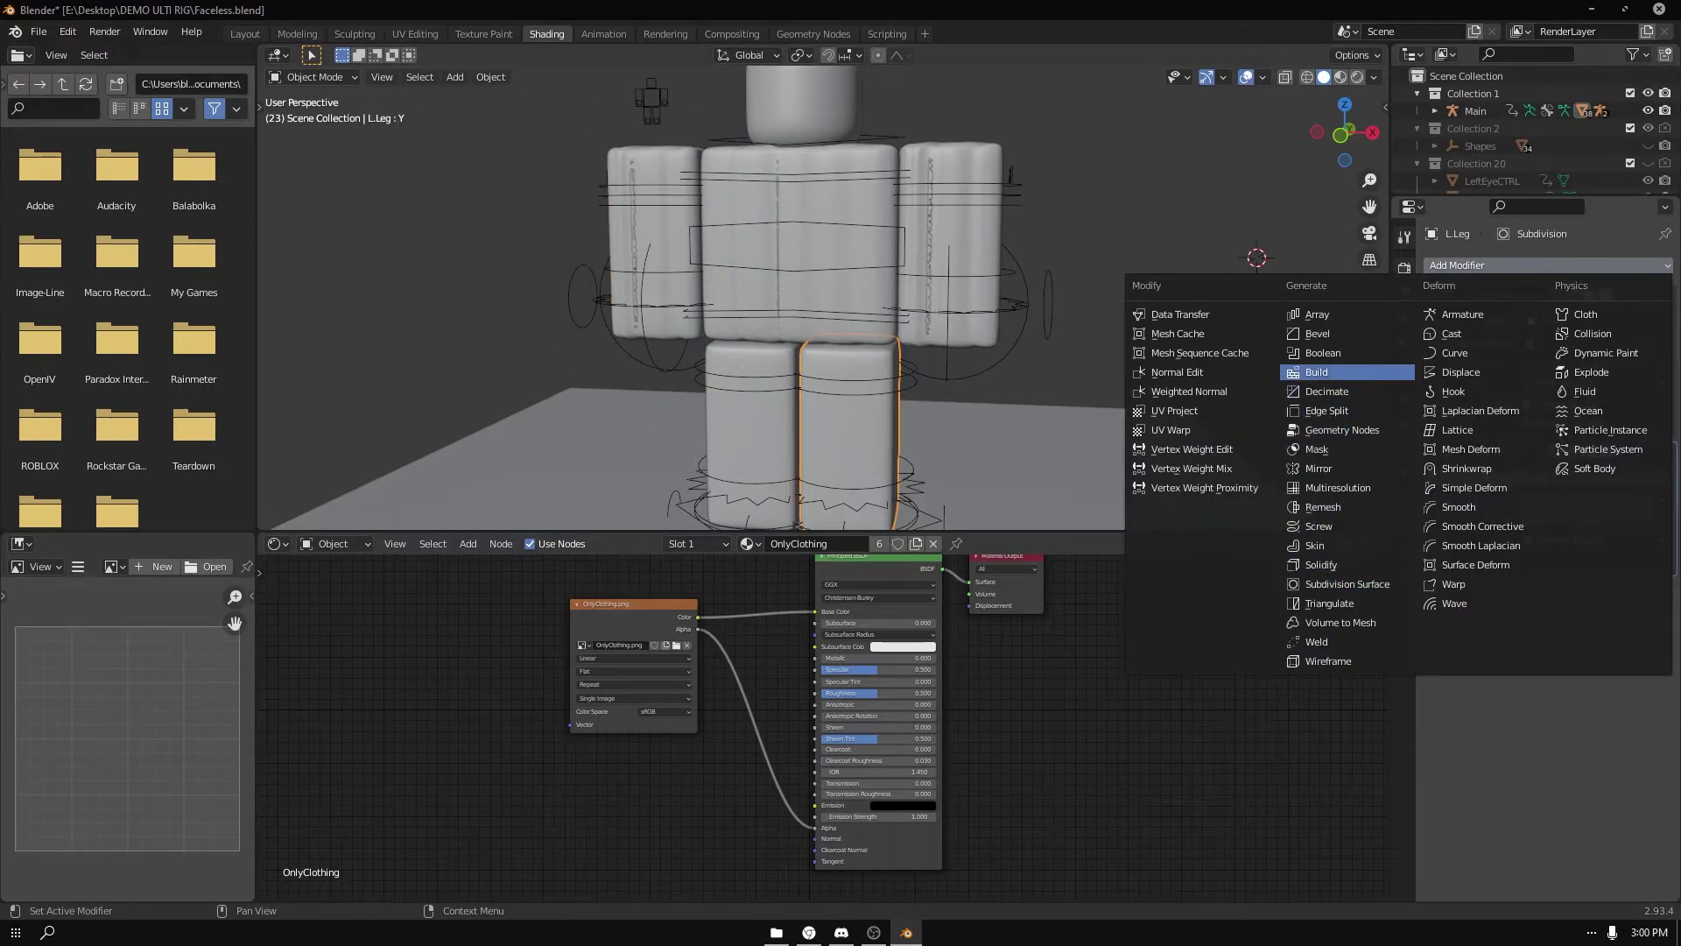
left_click(1461, 372)
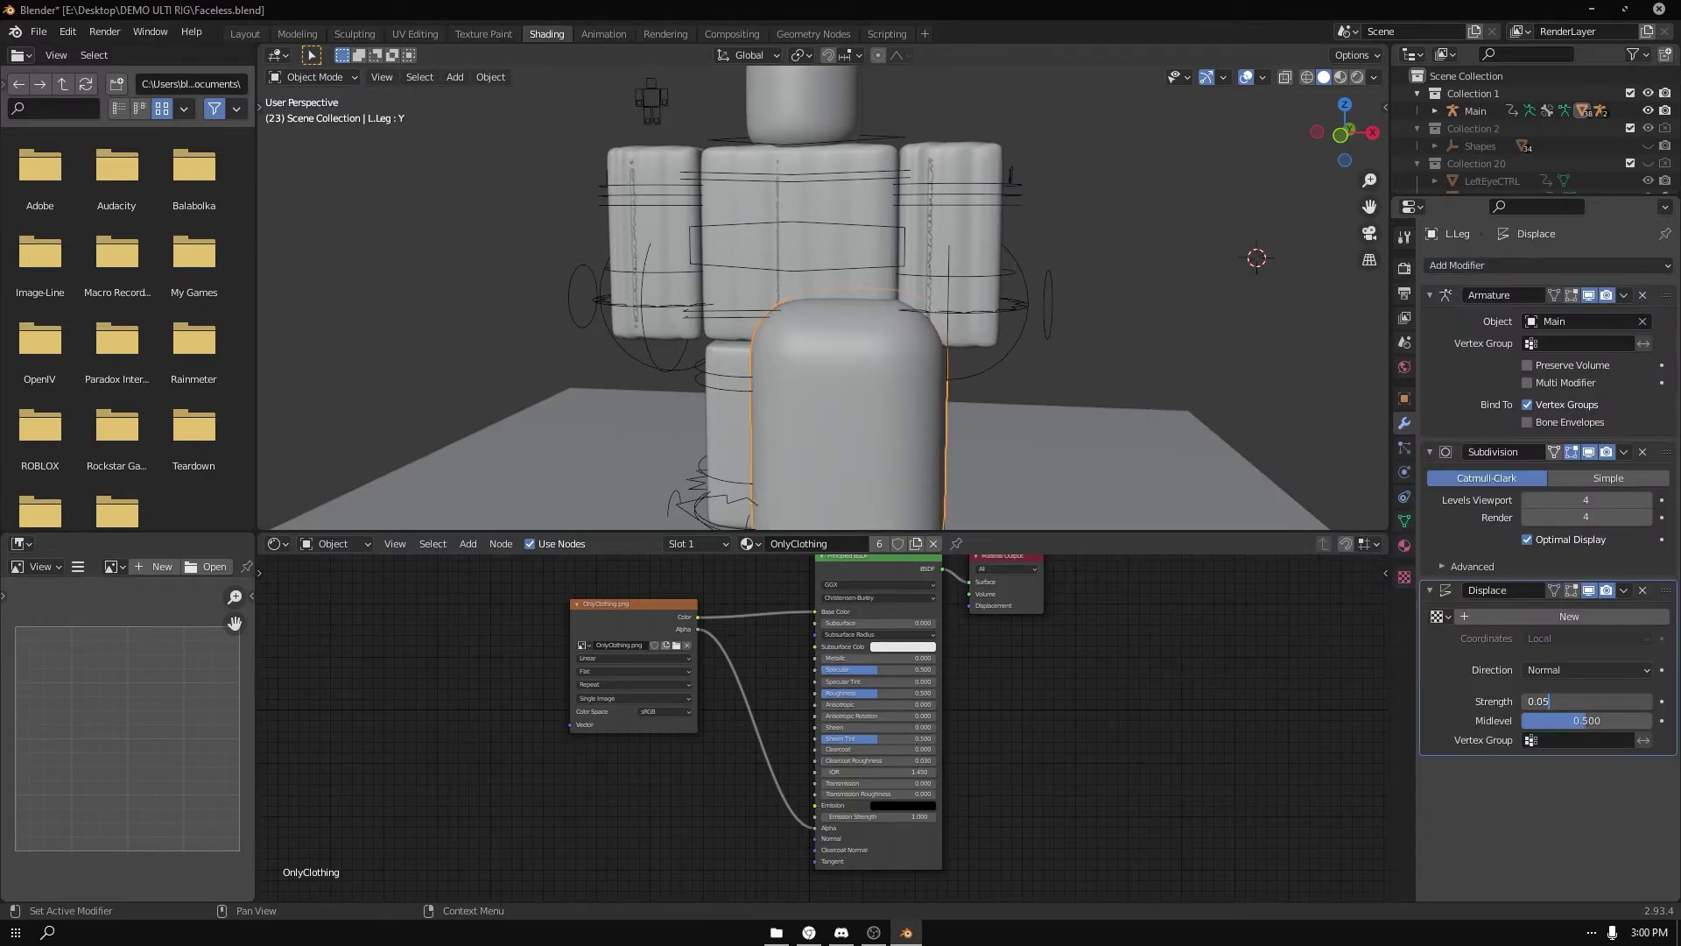
key("Return")
- Give the right leg a Displace modifier using Texture at 0.05 strength
left_click(753, 429)
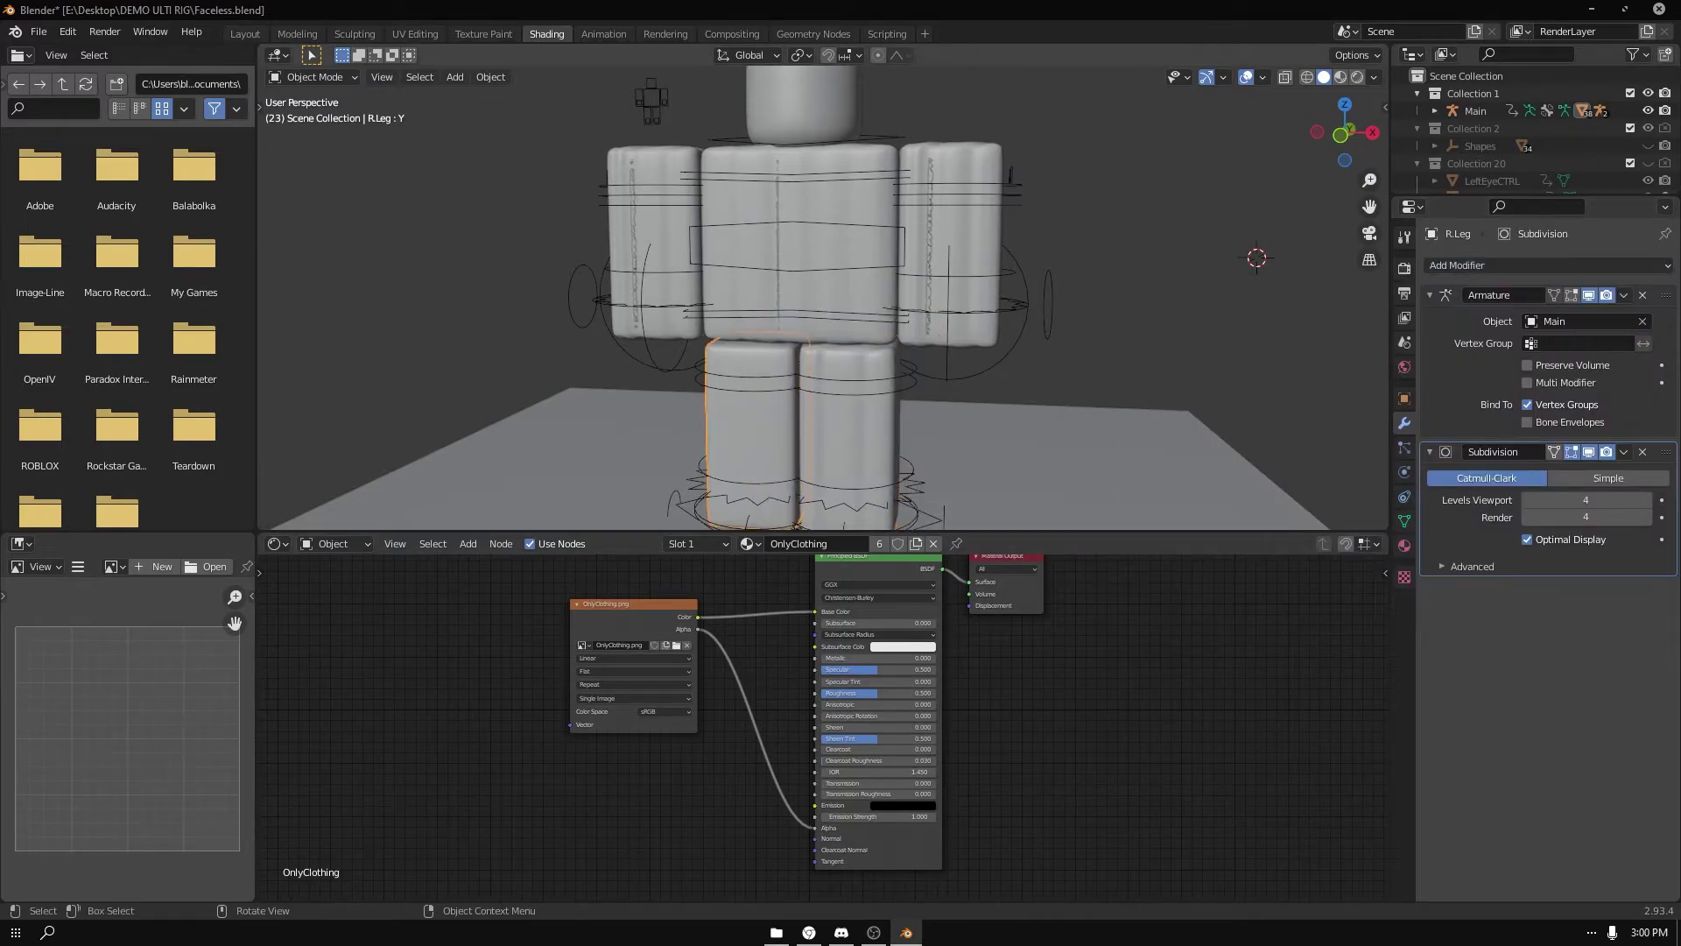
left_click(1489, 265)
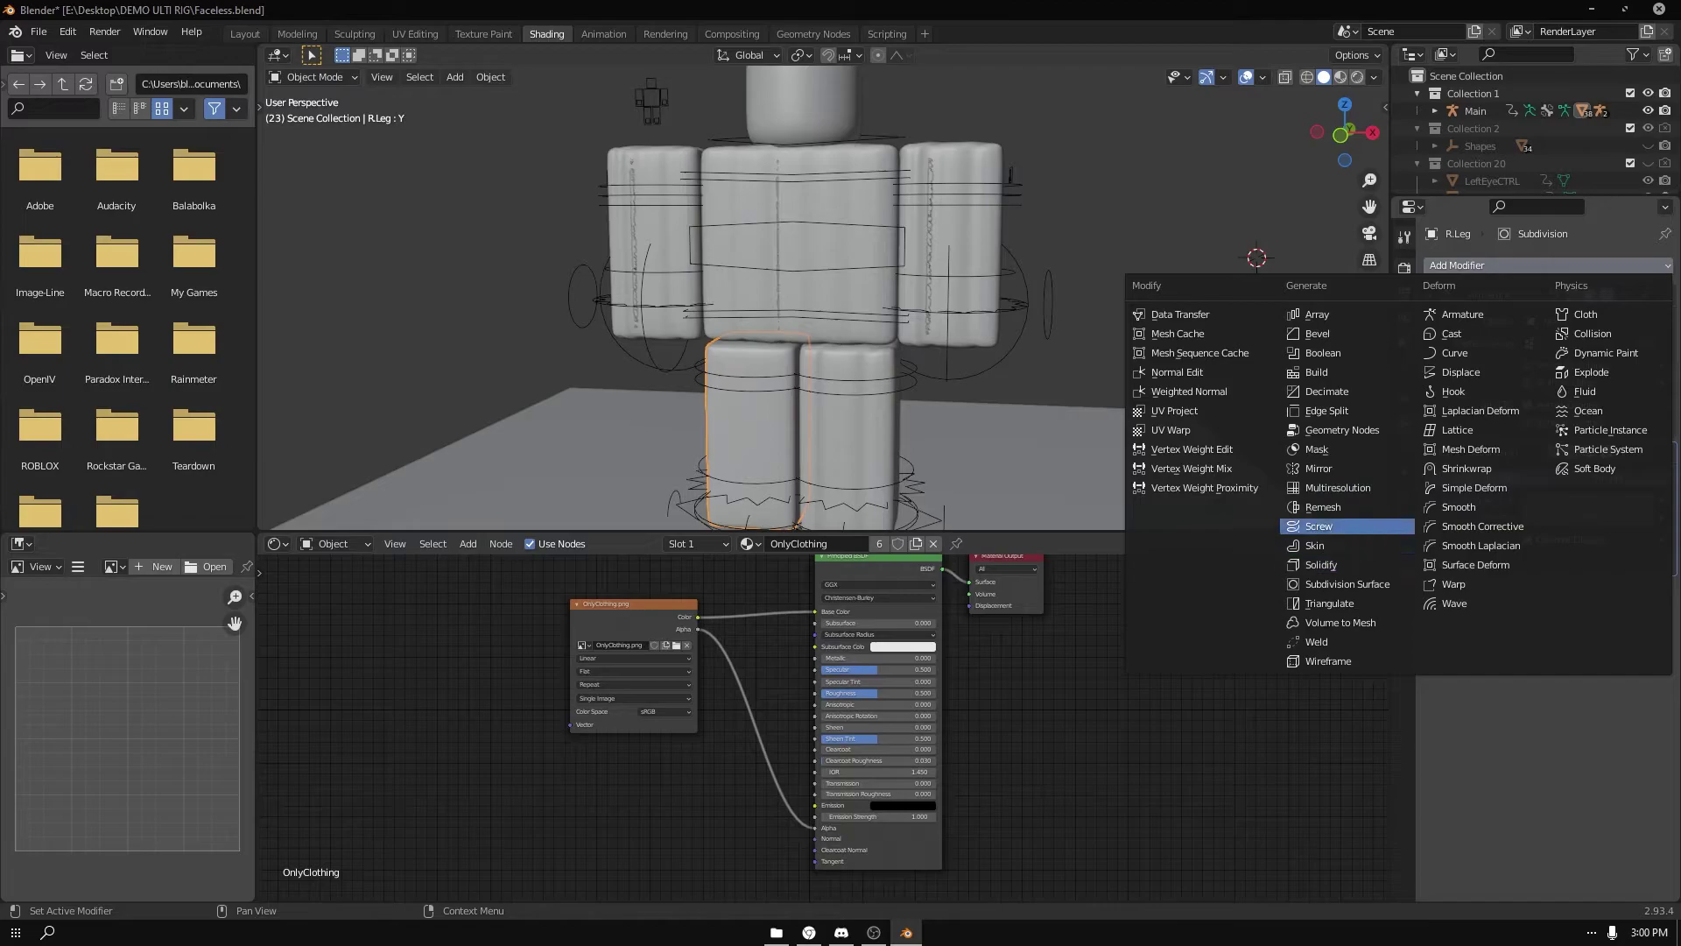
left_click(1480, 371)
key("ctrl+v")
left_click(1437, 617)
left_click(1480, 648)
middle_click_drag(824, 298, 911, 289)
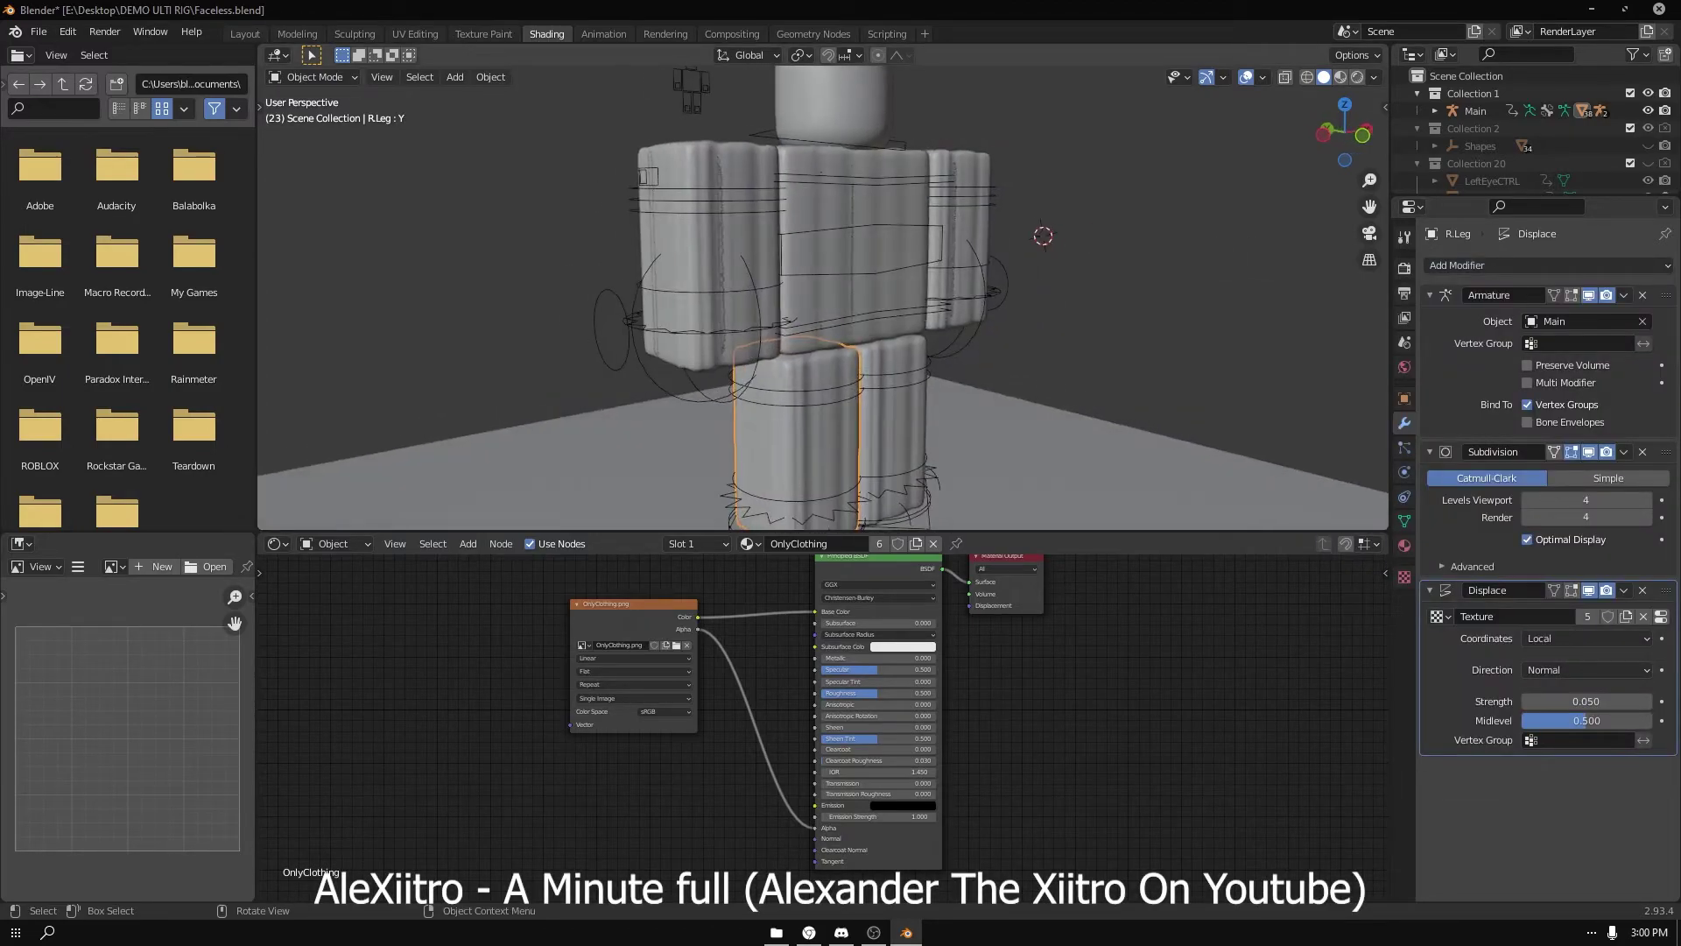
- Add a Plain Axes Empty beside the character, then reselect the left arm's displacement coordinates
left_click(455, 78)
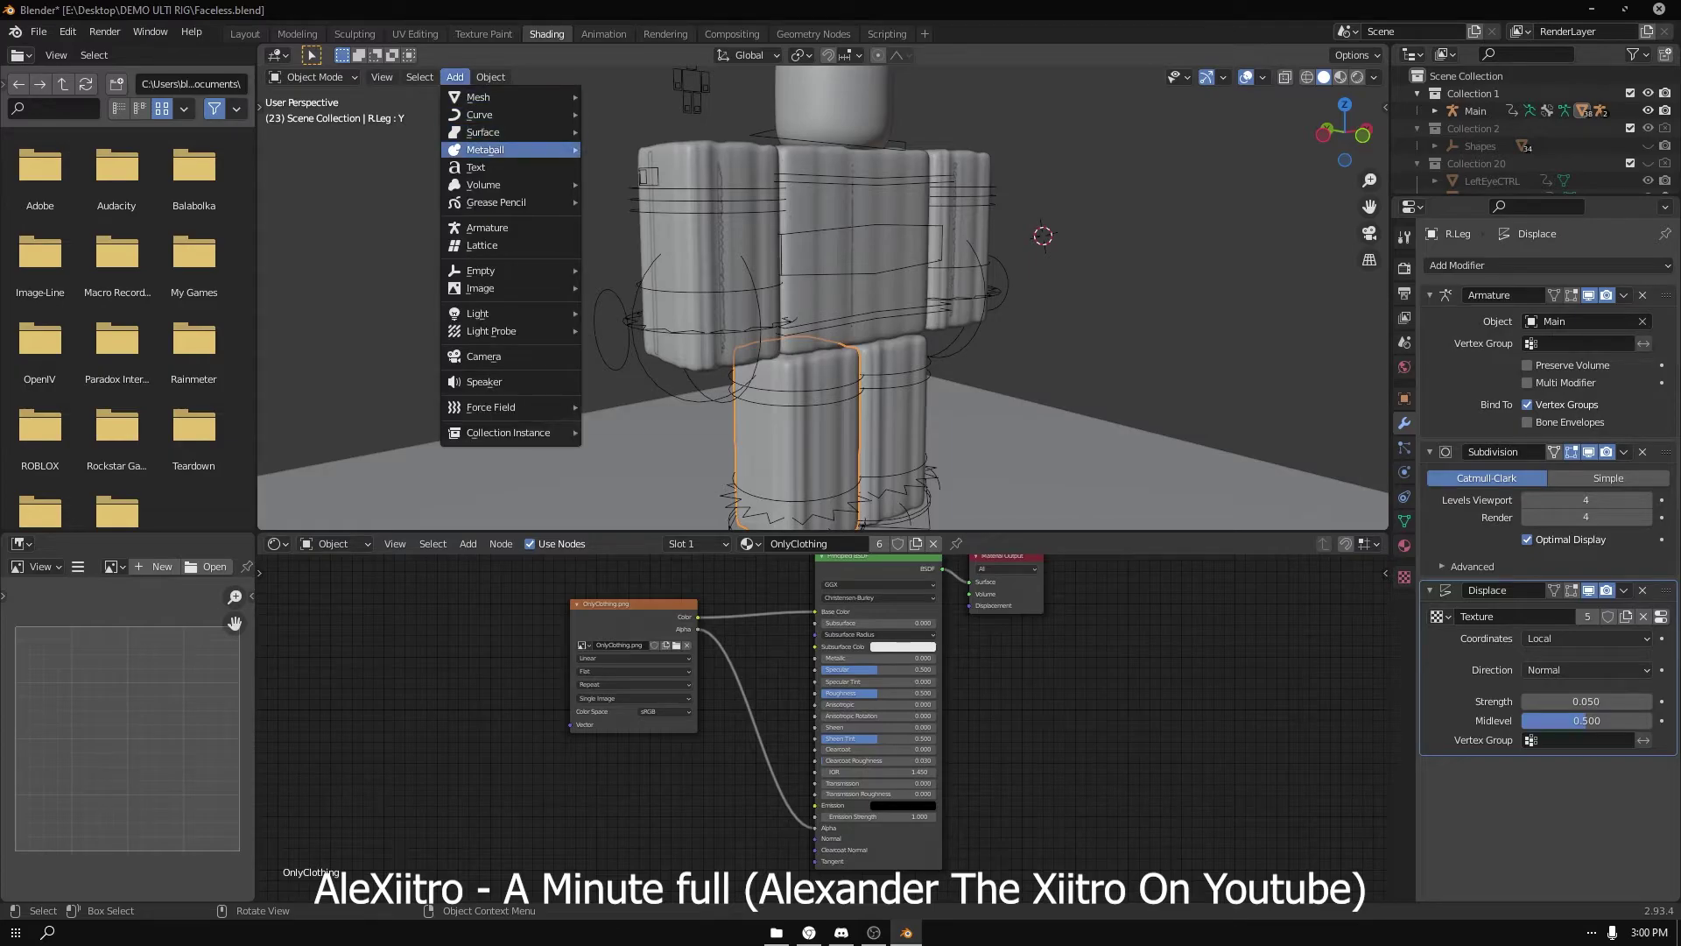
mouse_move(491, 270)
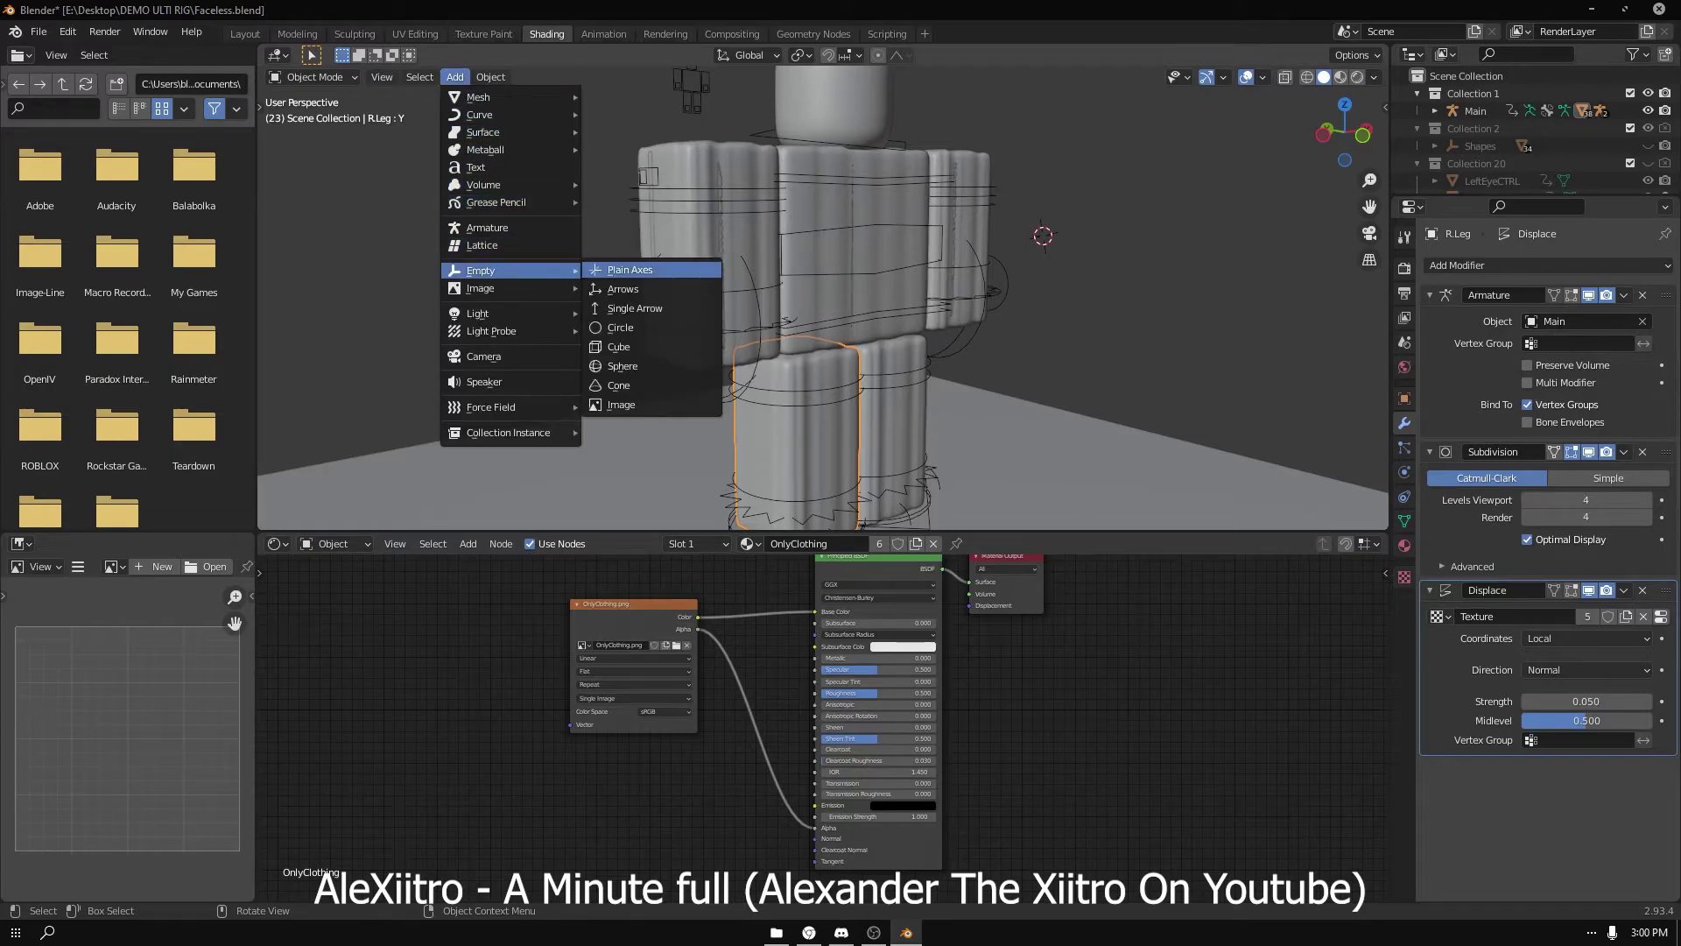
left_click(622, 270)
scroll(824, 297, "down", 3)
middle_click_drag(823, 298, 762, 298)
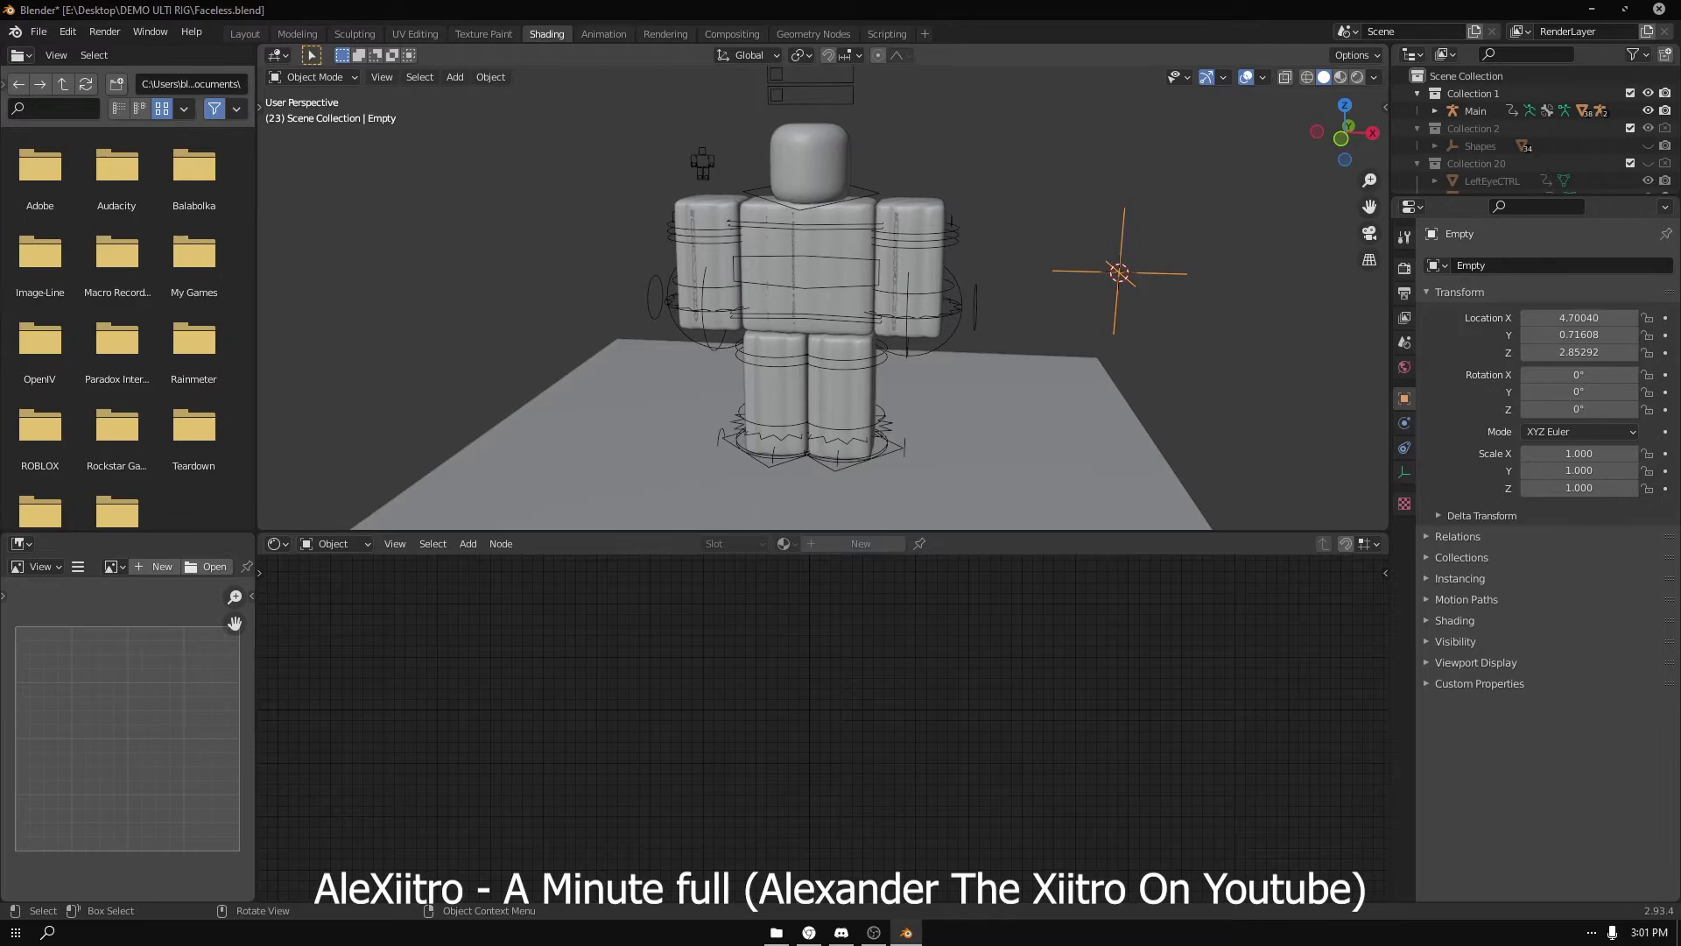
left_click(911, 263)
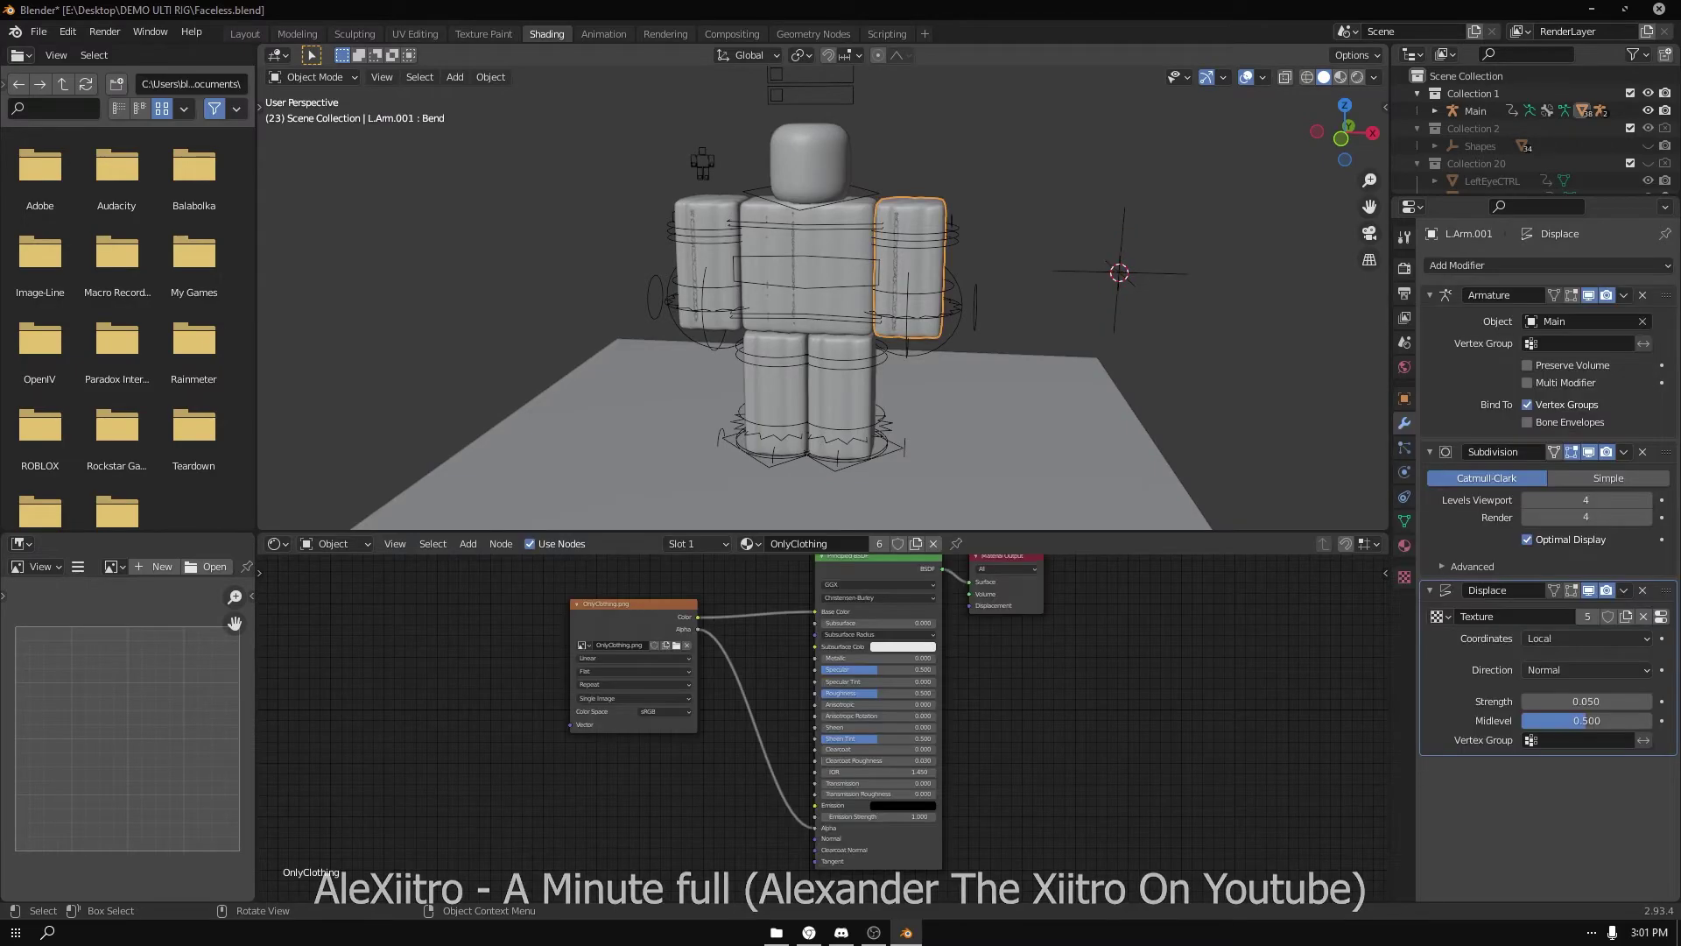
left_click(1587, 639)
- Set the left arm, torso and right arm Displace coordinates to Object, using the Empty
left_click(1558, 697)
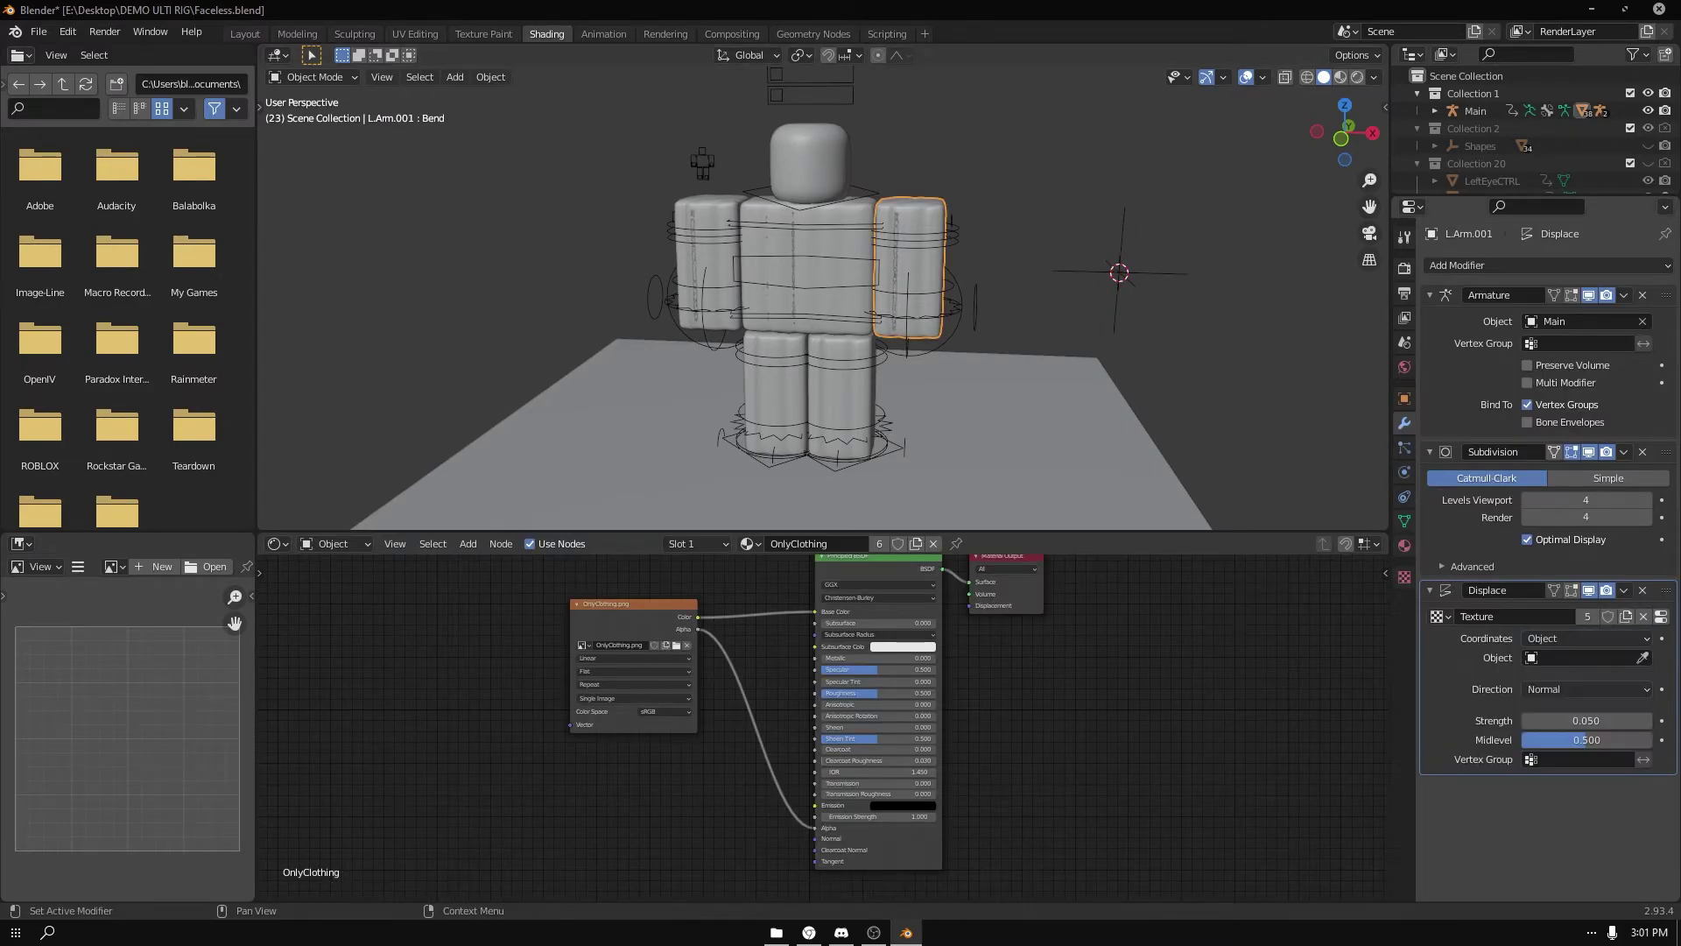
left_click(1123, 263)
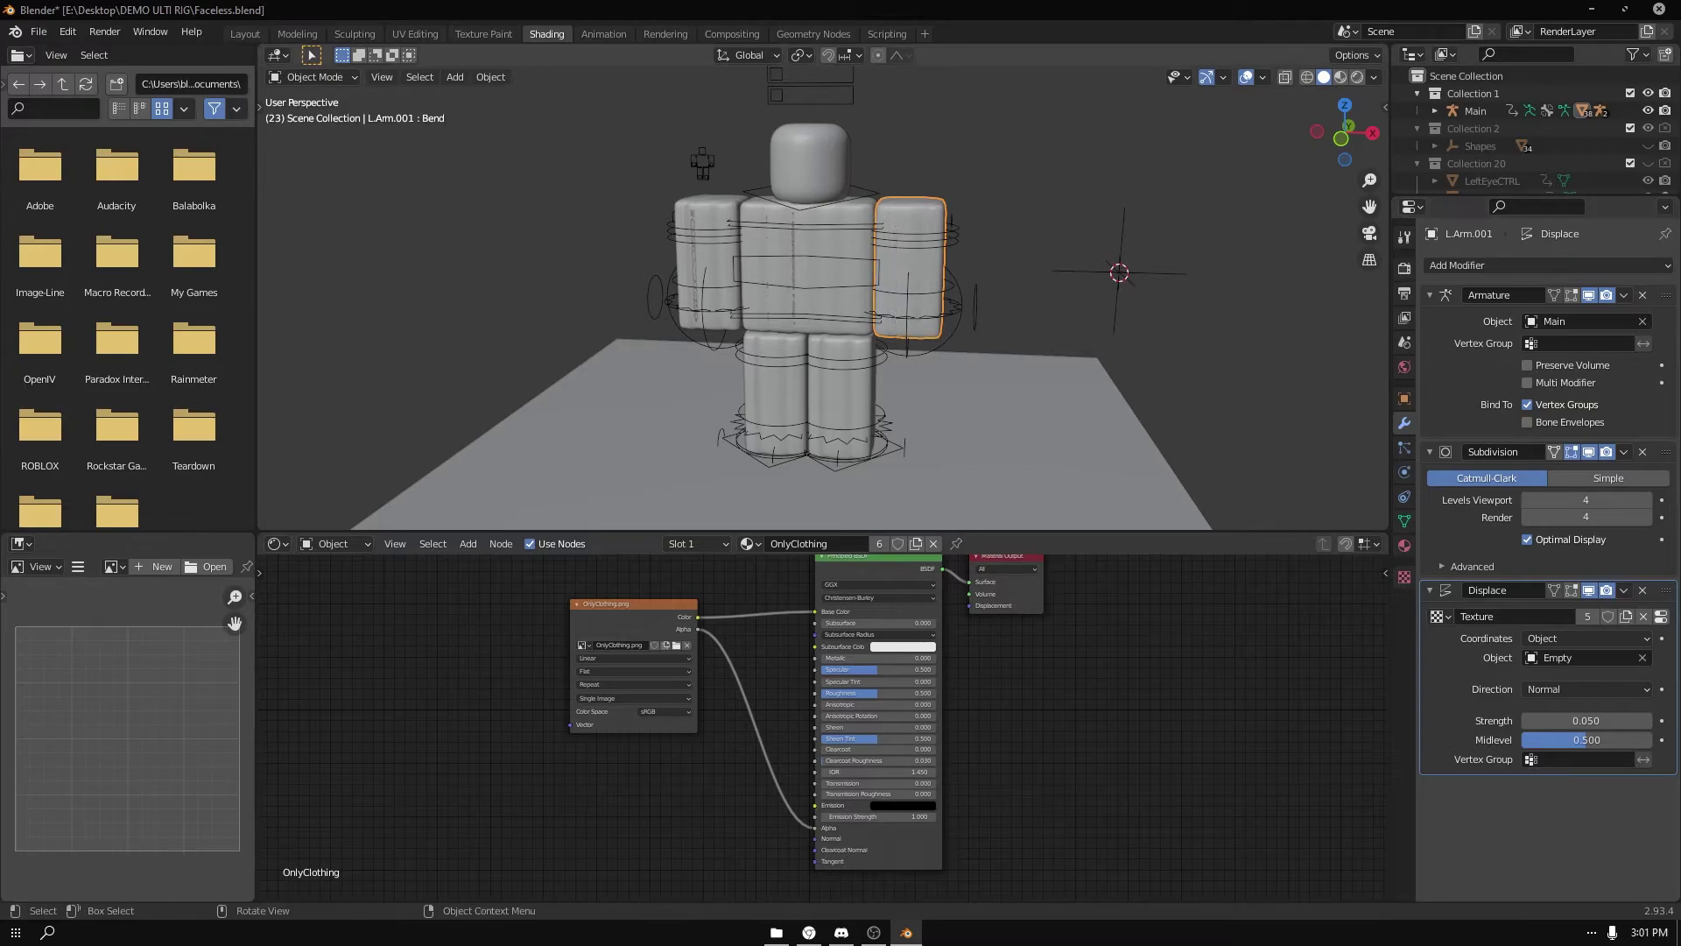
left_click(805, 262)
left_click(1586, 639)
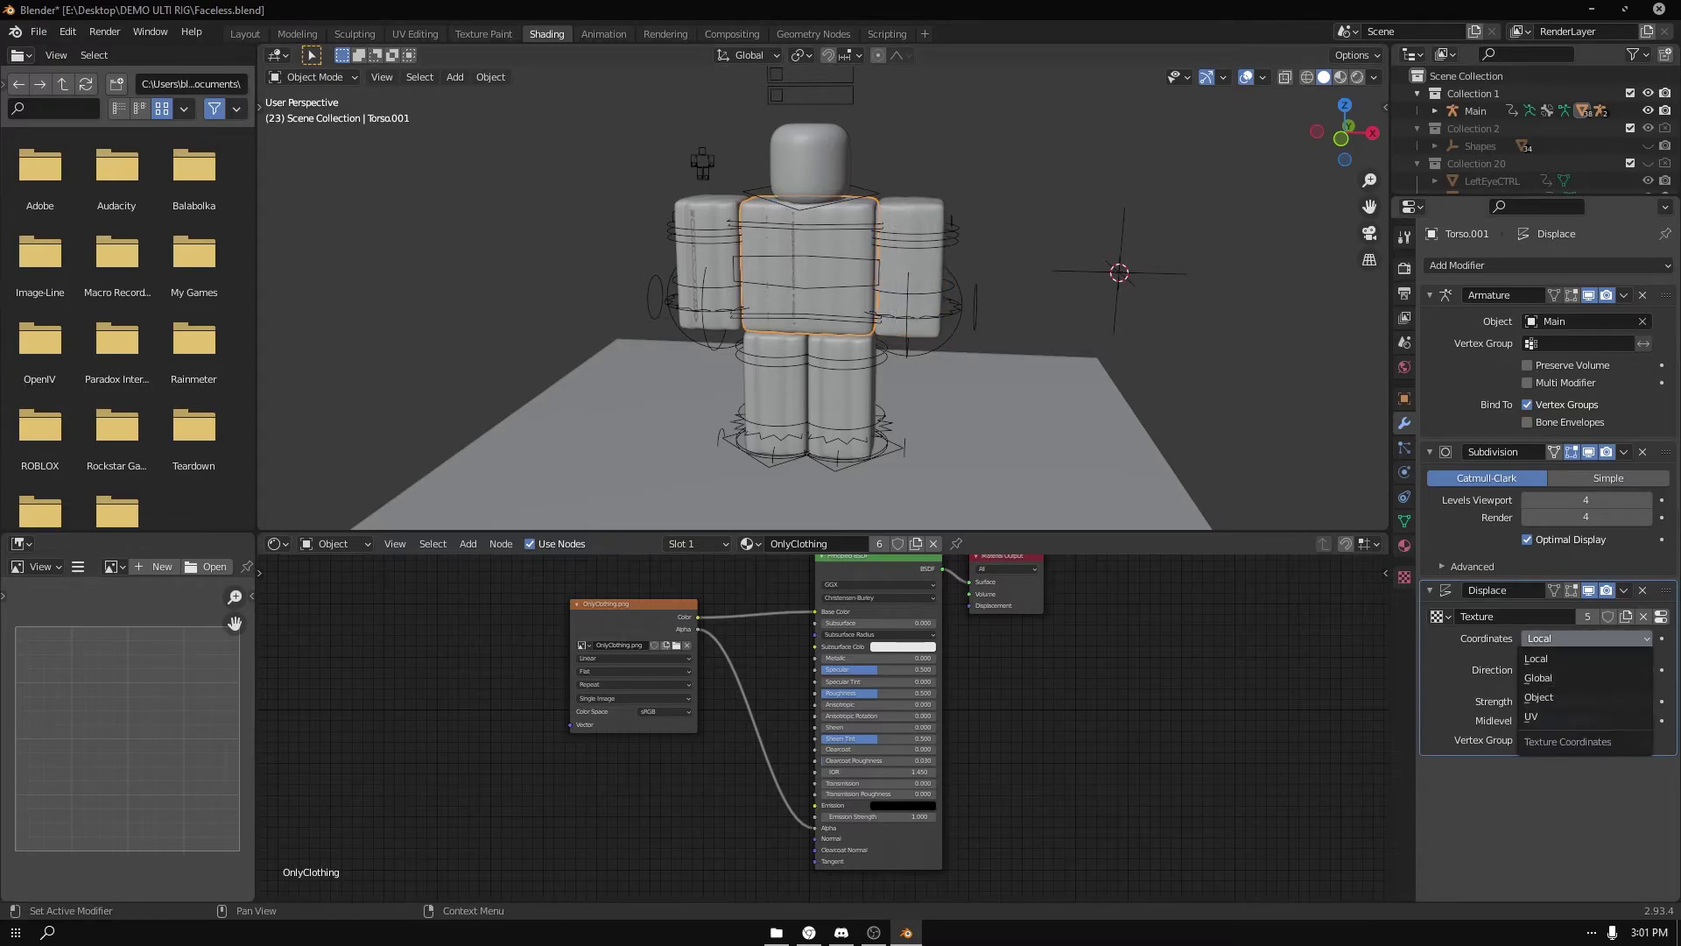
left_click(1559, 697)
left_click(1120, 226)
left_click(709, 263)
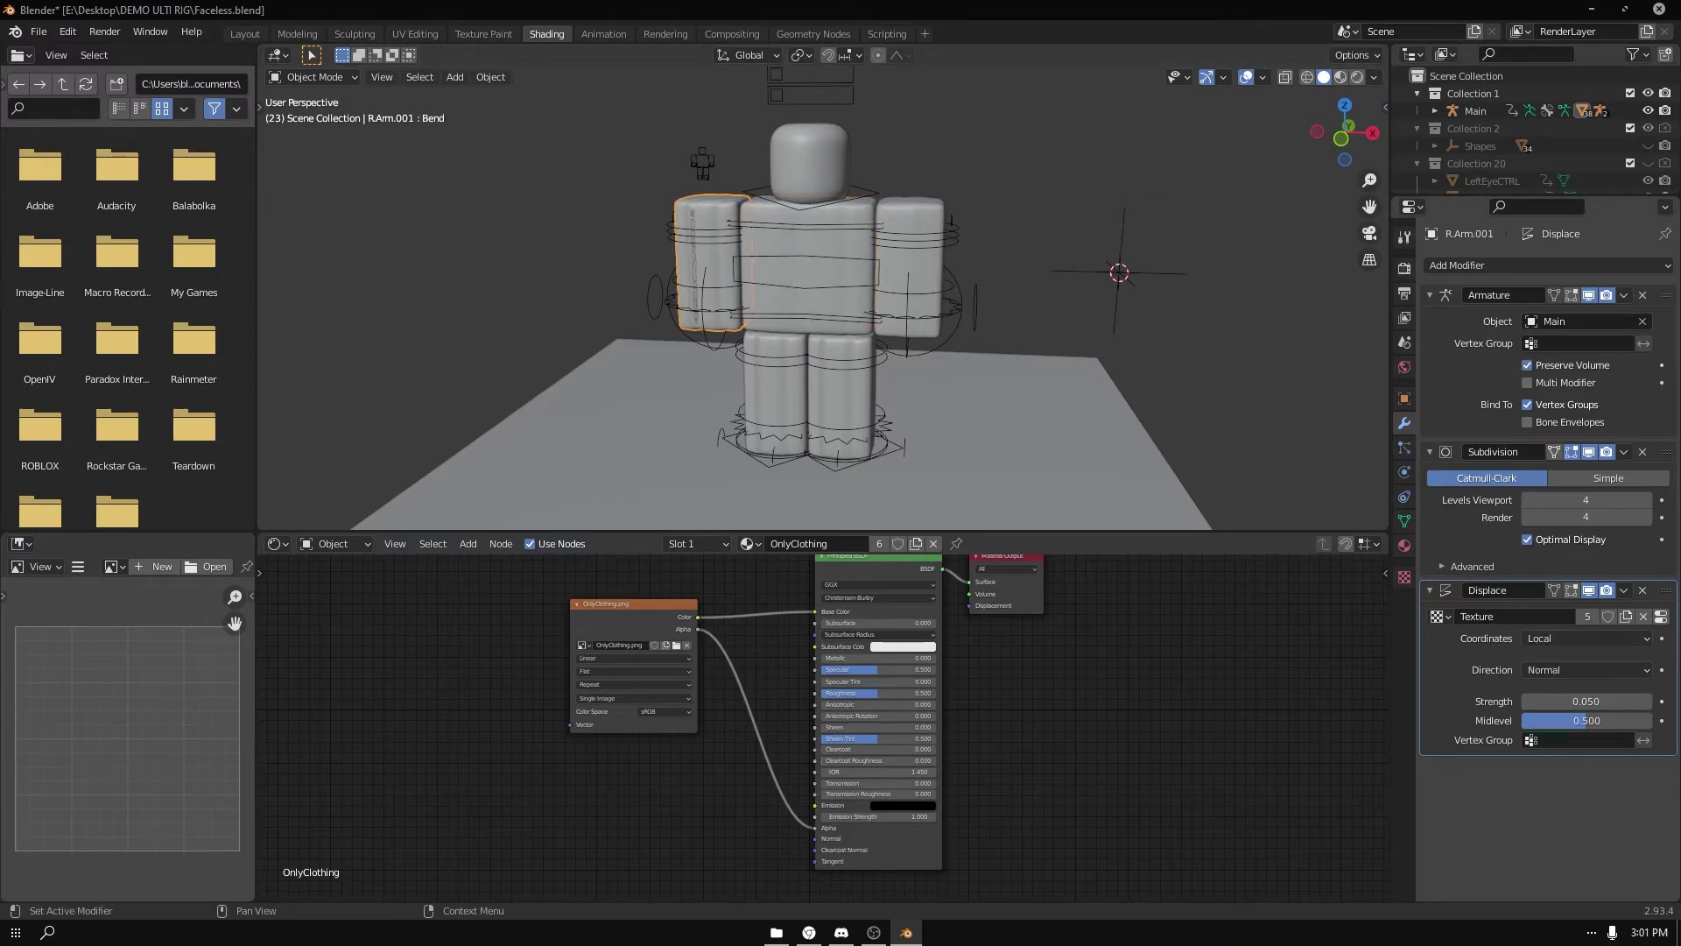
left_click(1587, 639)
left_click(1559, 697)
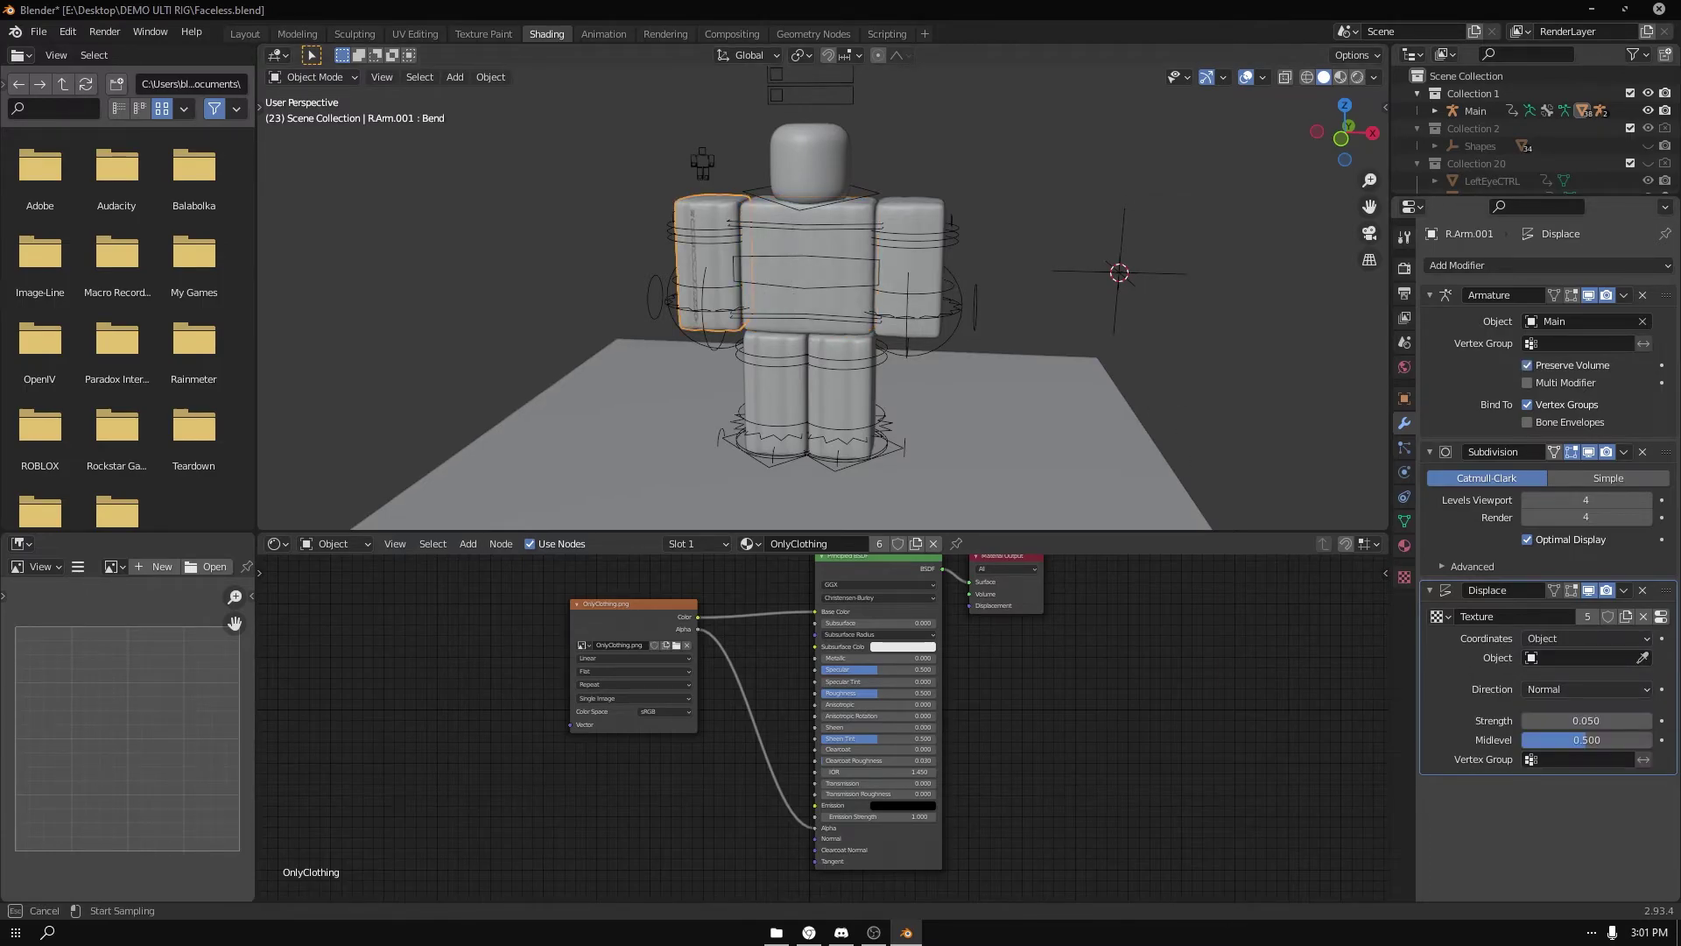
left_click(1120, 226)
- Set both legs' Displace coordinates to Object with the Empty as the coordinate object
left_click(840, 395)
left_click(1587, 638)
left_click(1559, 697)
left_click(1120, 226)
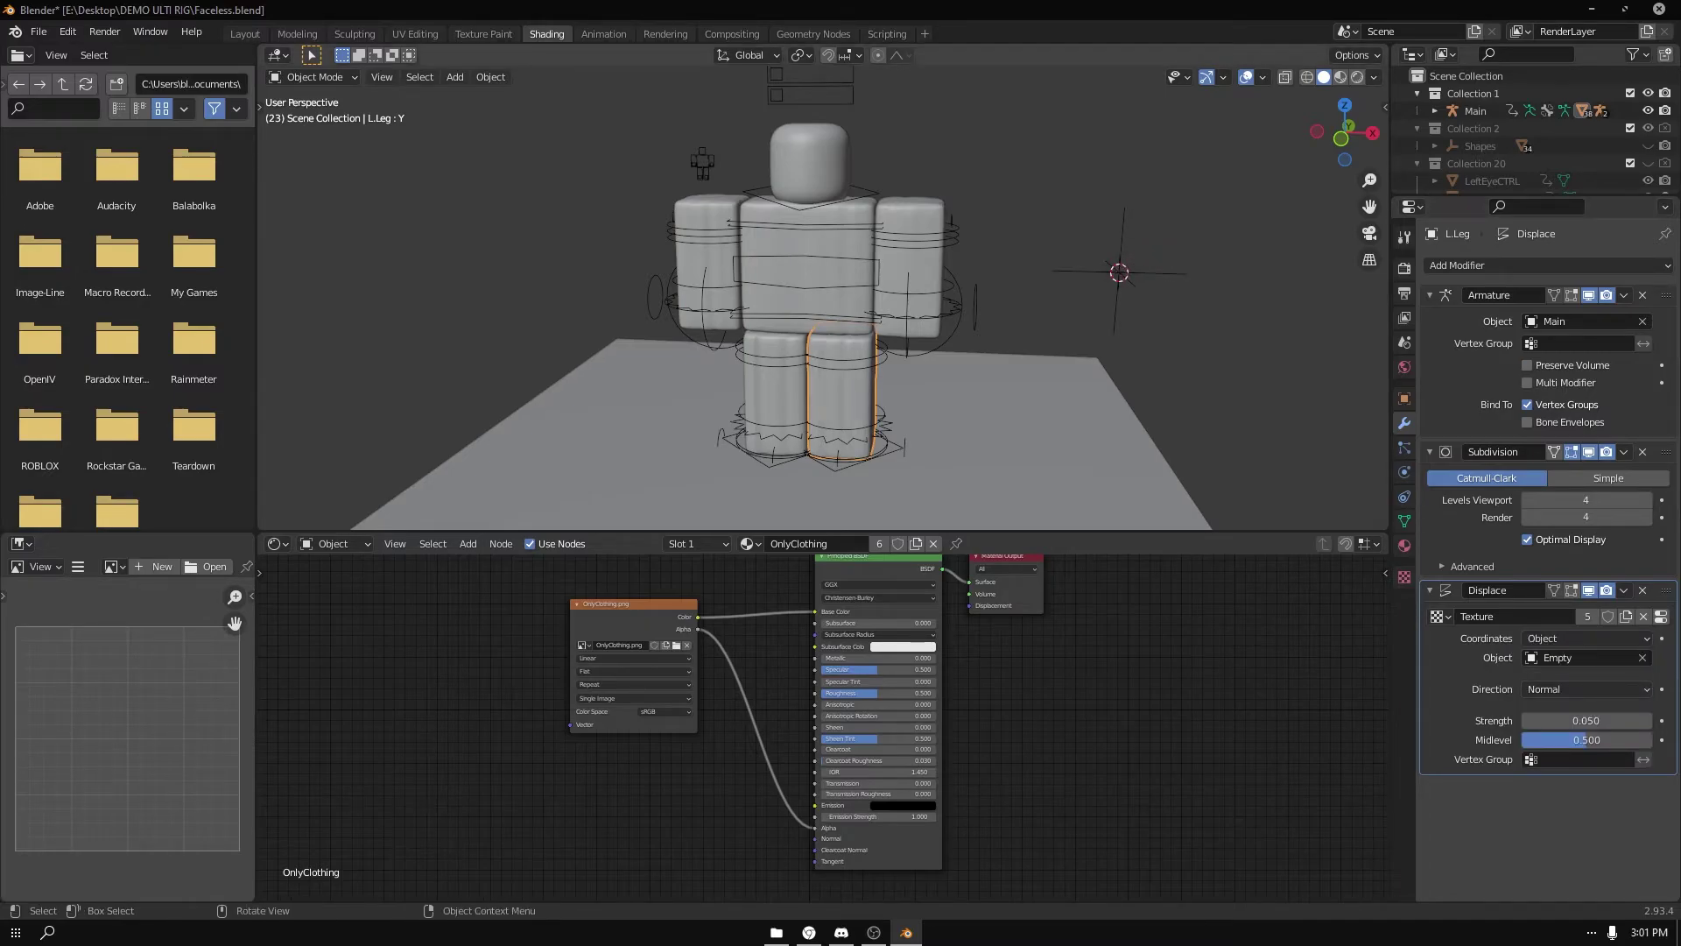
left_click(775, 394)
left_click(1587, 638)
left_click(1559, 697)
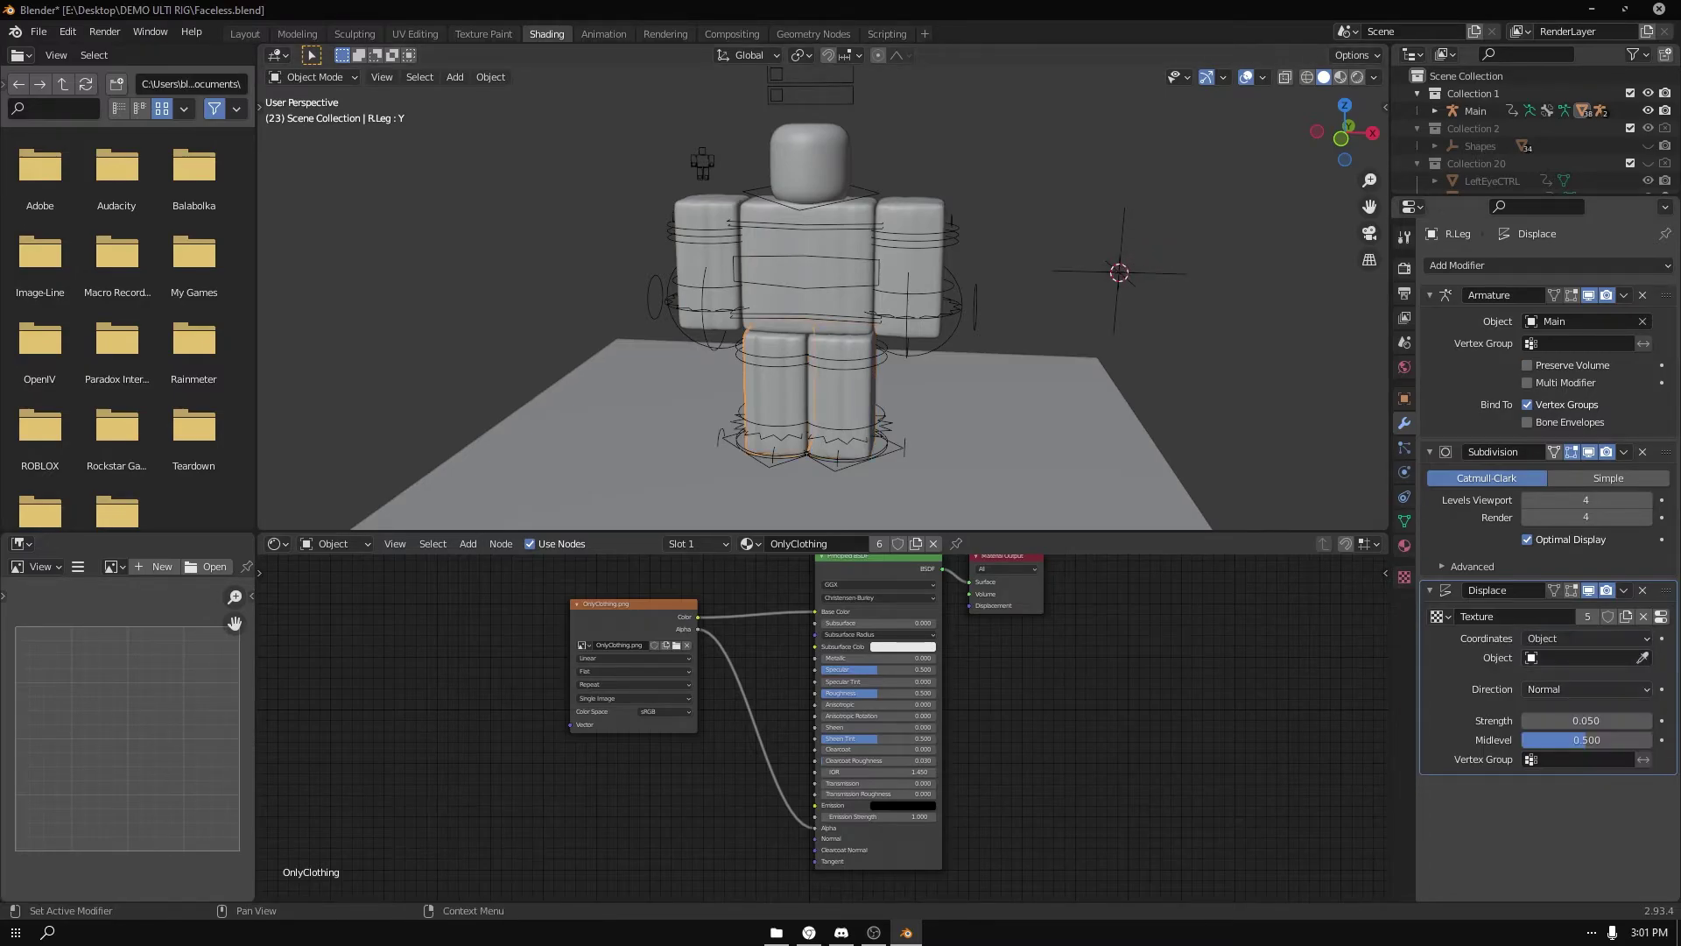
left_click(1120, 226)
left_click(841, 263)
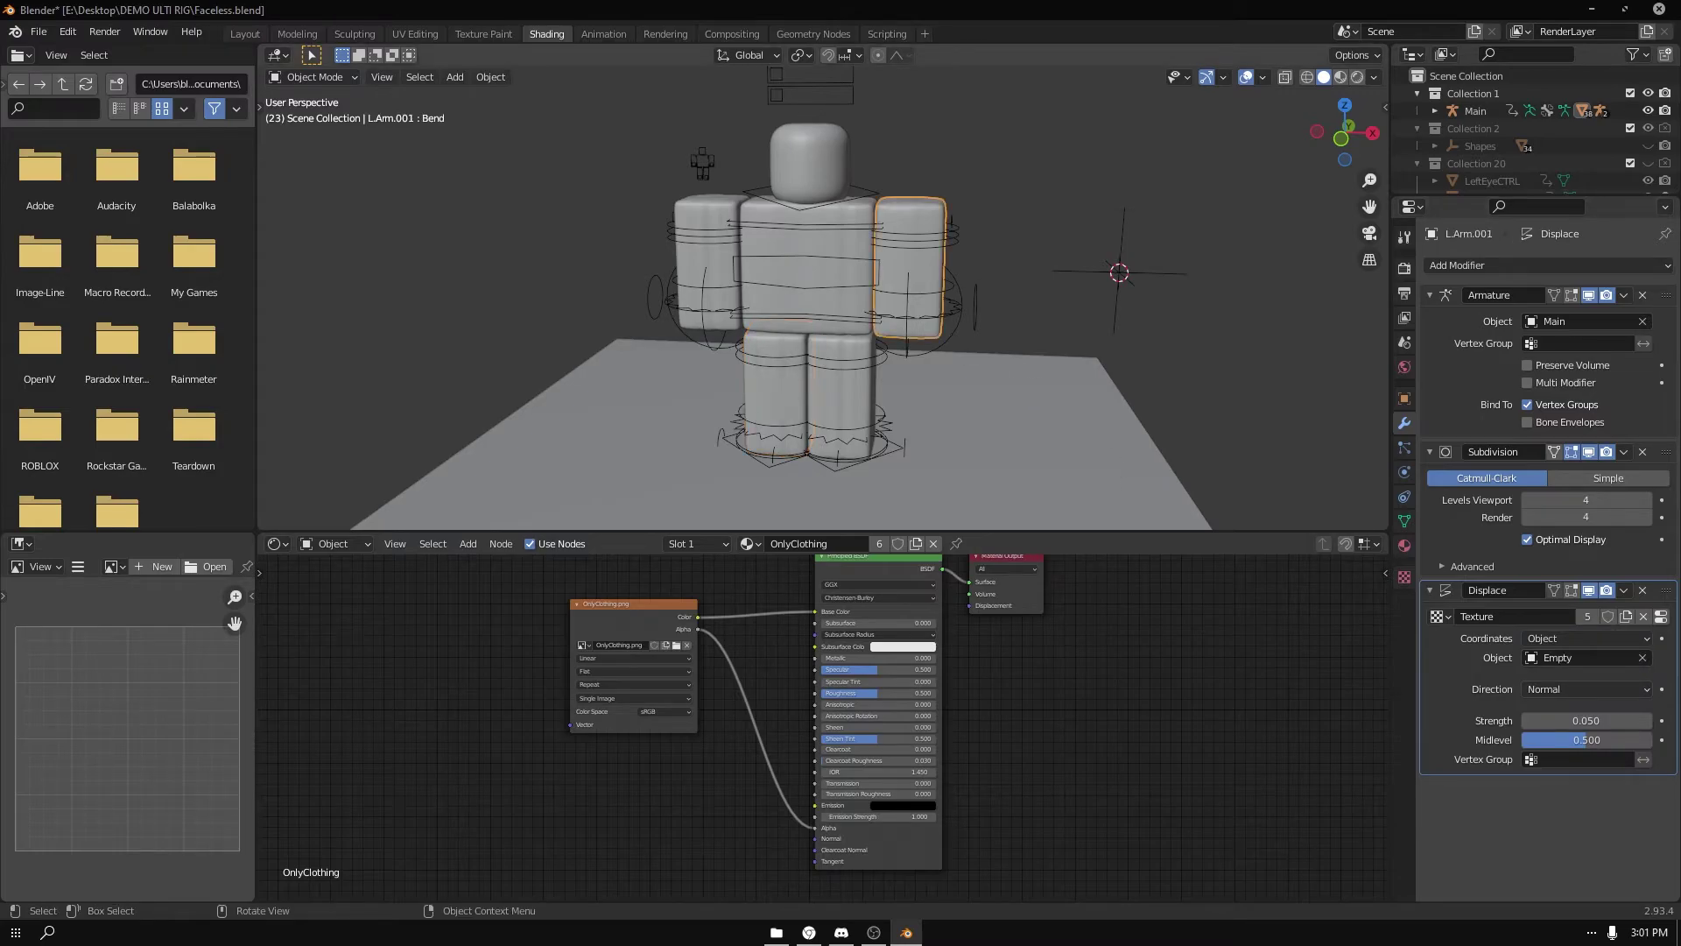
- In the Layout workspace, rotate the Empty to -11.9°, -3.33°, -14.3° to reshape the folds
left_click(245, 34)
left_click(25, 207)
left_click(1109, 411)
left_click_drag(1108, 411, 1063, 359)
- Scale the Empty to 0.981 and rotate it to -28.7°, 47.2°, -21.3°
left_click(24, 237)
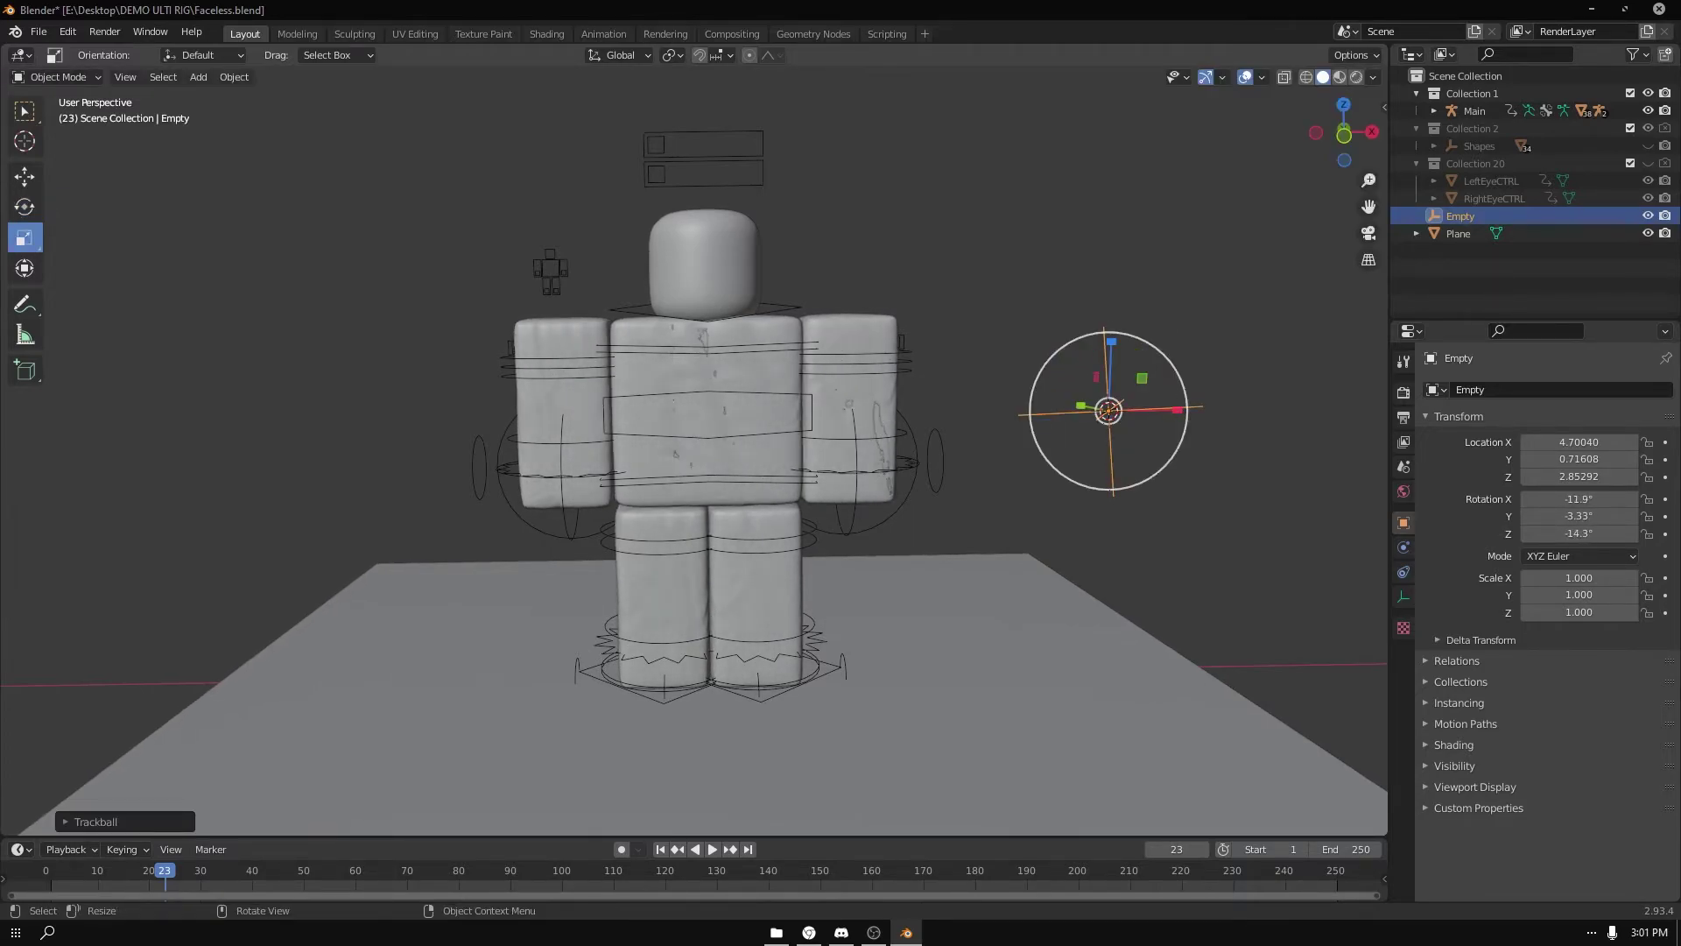
key("s")
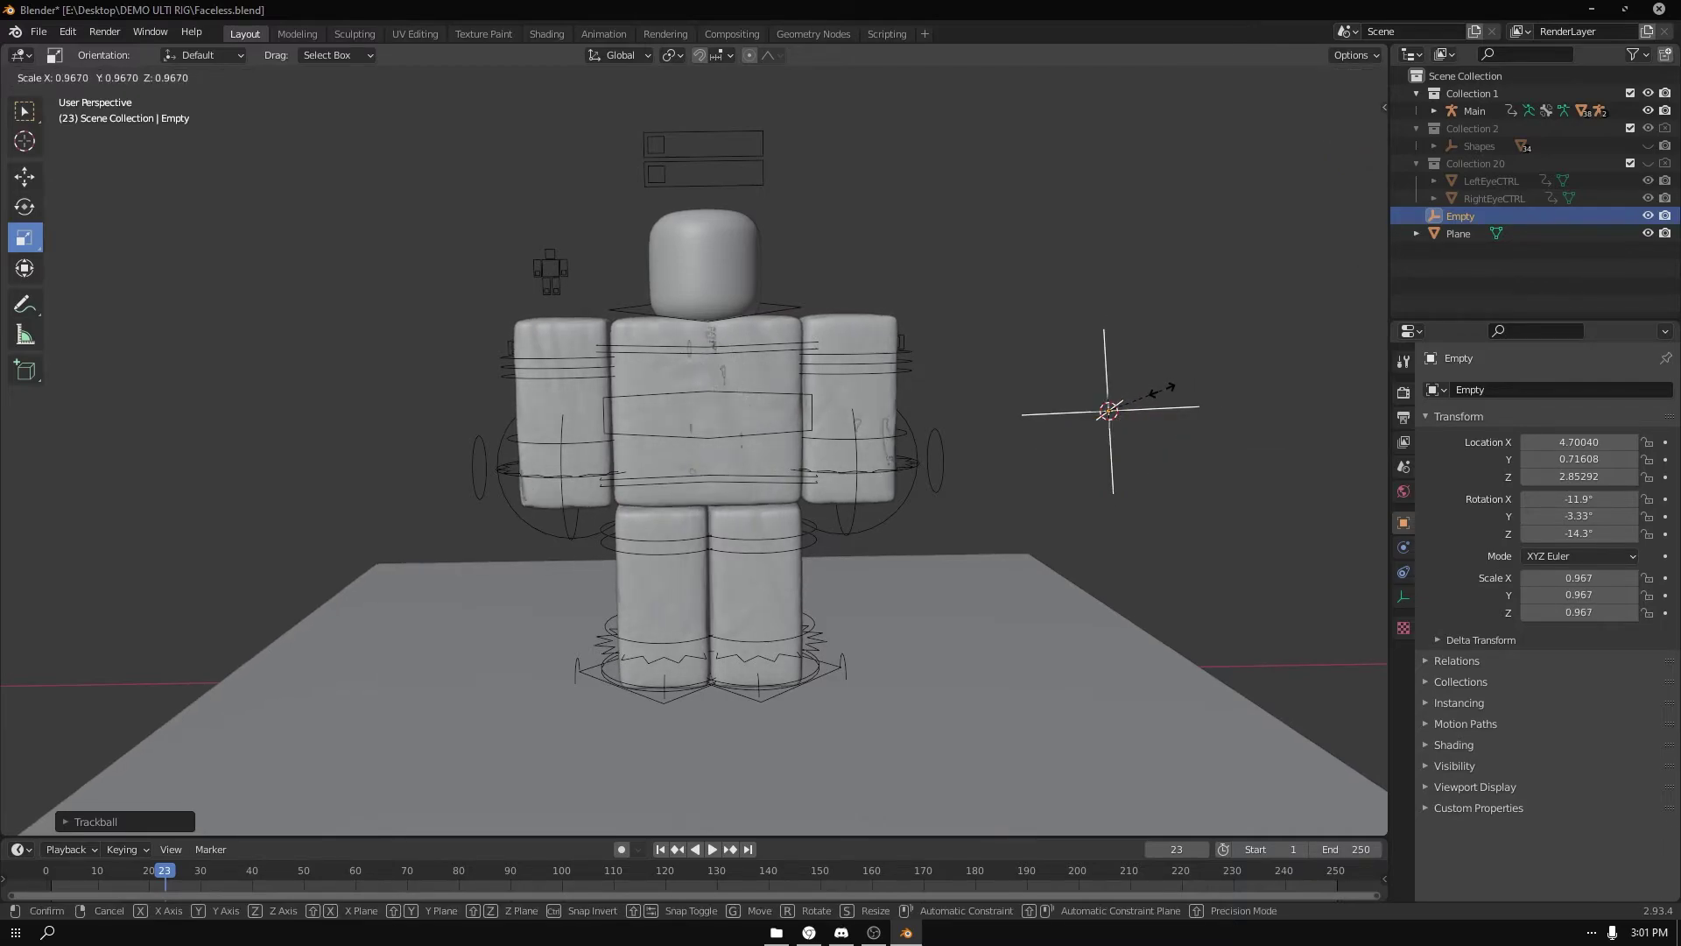
left_click(1161, 388)
left_click(25, 207)
left_click_drag(1064, 385, 1107, 378)
middle_click_drag(1107, 378, 981, 390)
- Hide the Main rig's controls and deselect the Empty
left_click(1649, 111)
middle_click_drag(875, 420, 815, 408)
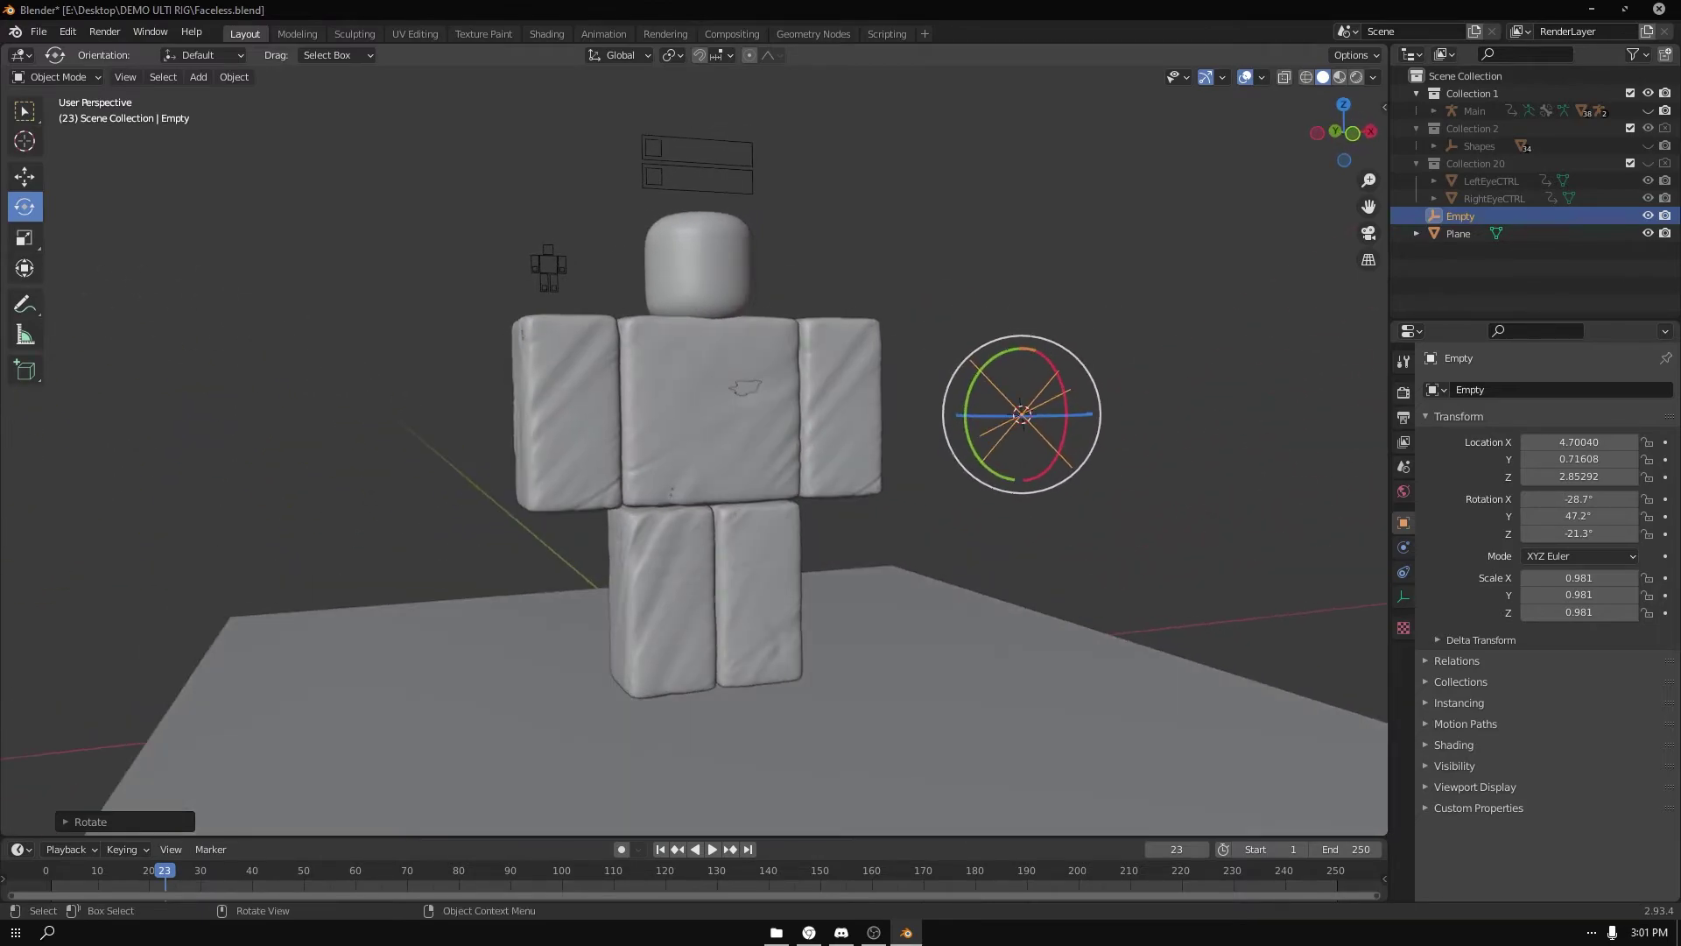
key("alt+a")
- Light the world with the Abandoned Games Room 01 HDRI at -1 brightness and 0.5 strength, viewed in Rendered shading
left_click(1403, 491)
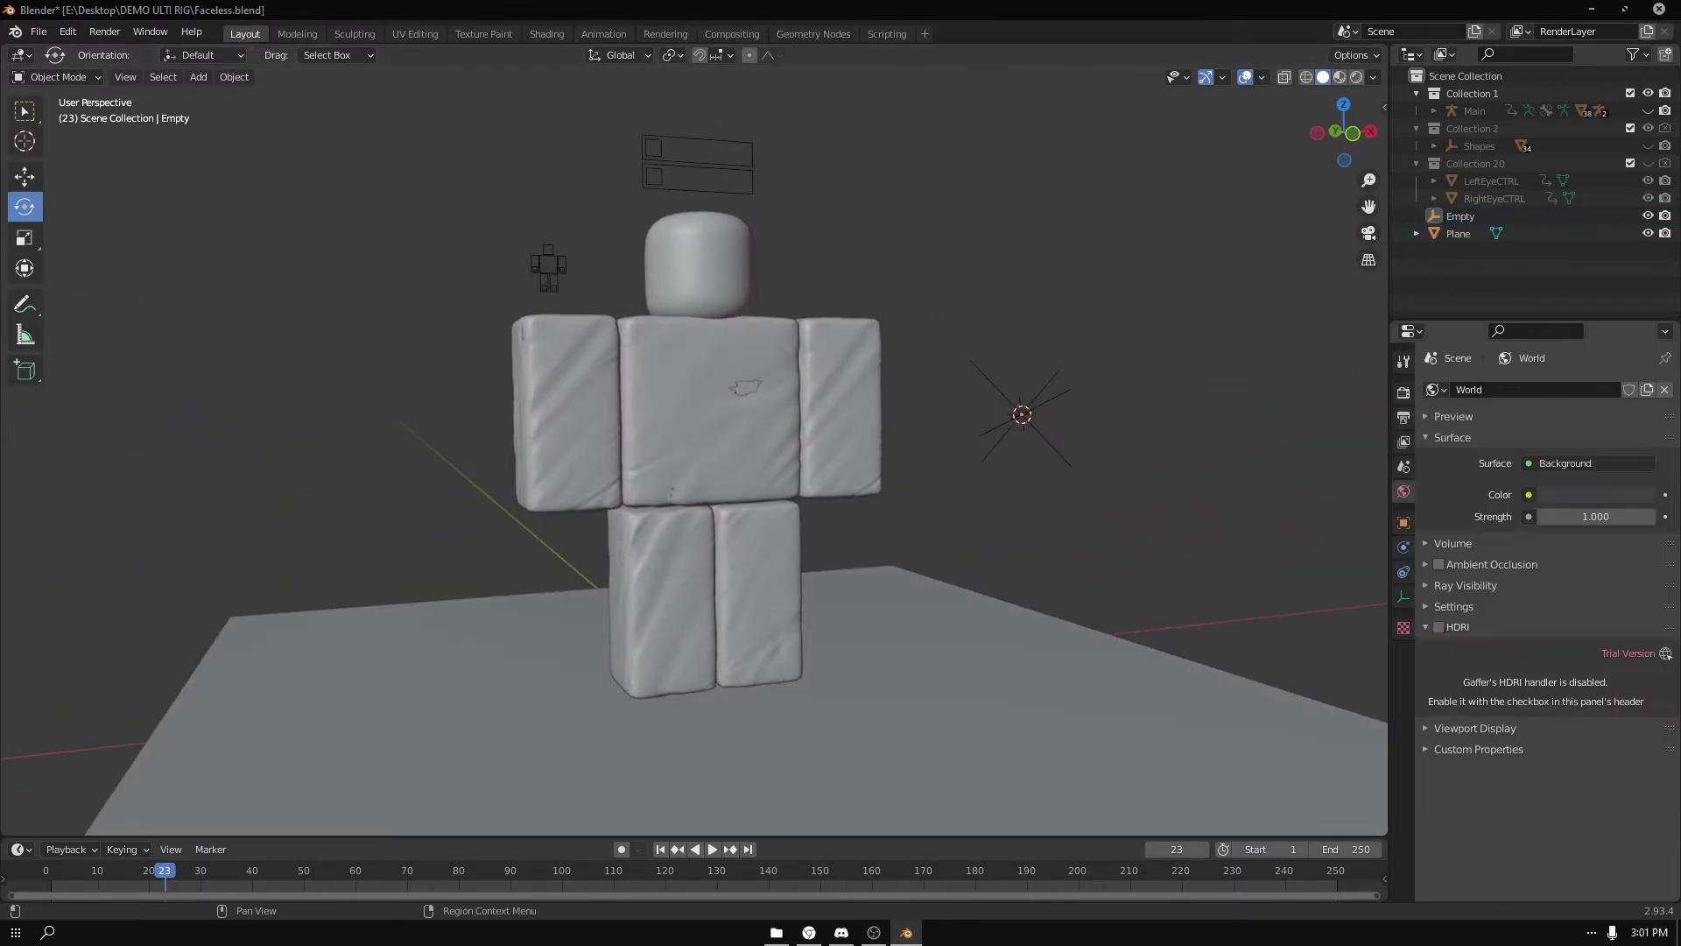
left_click(1439, 627)
scroll(1545, 613, "down", 2)
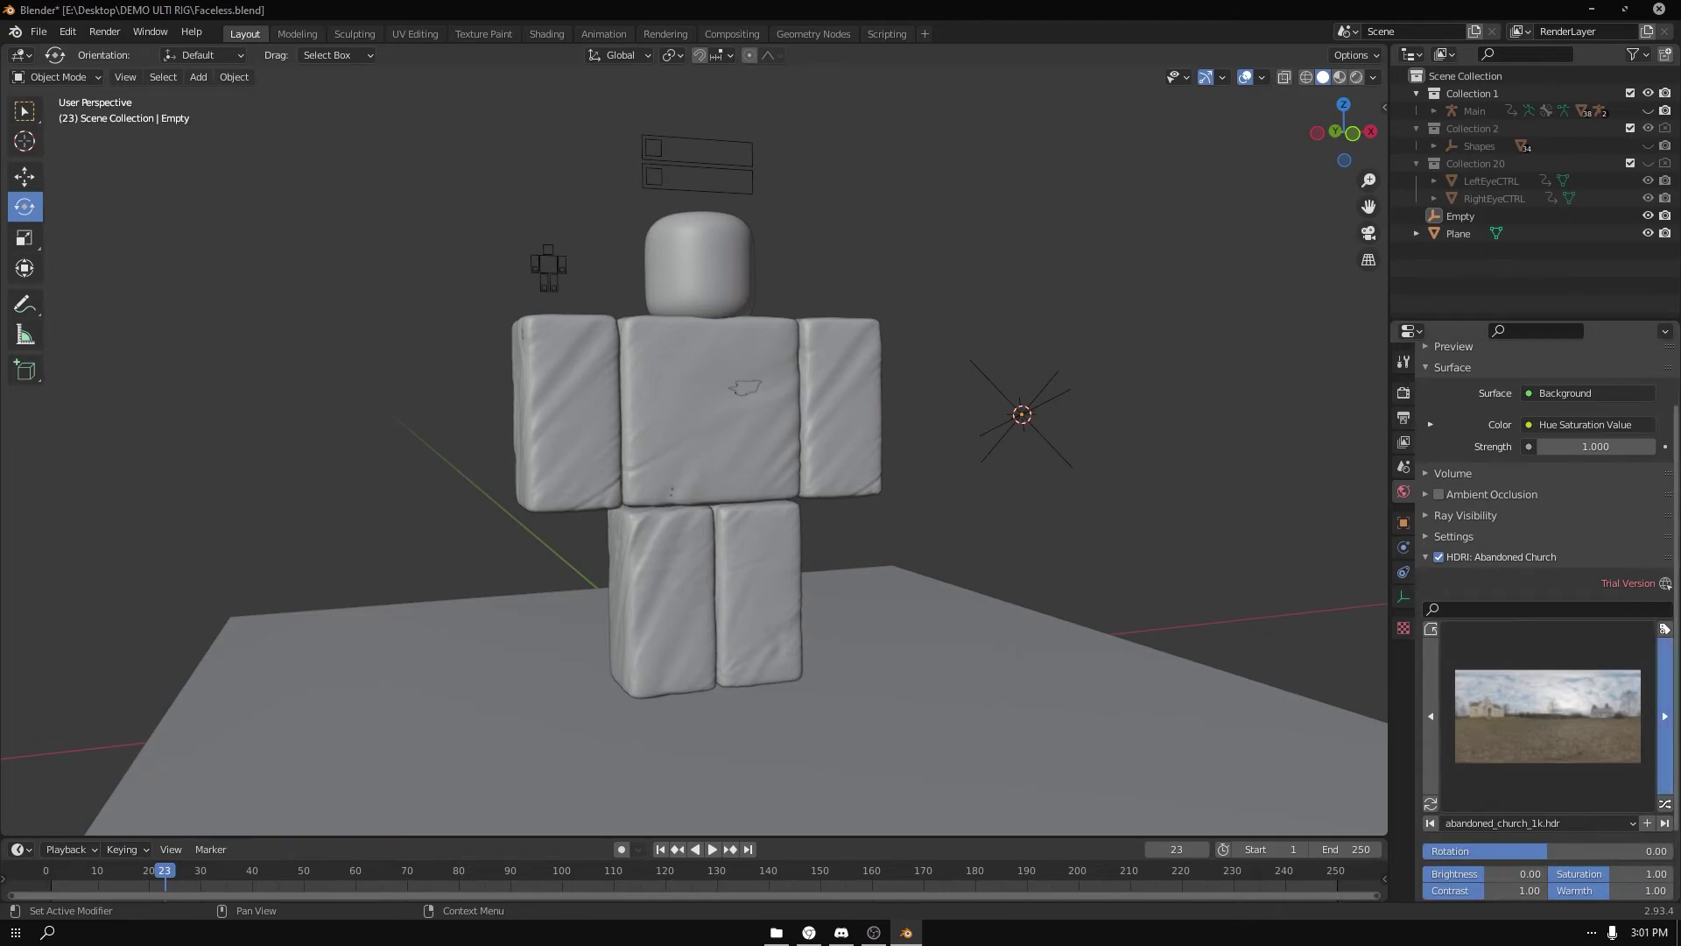
left_click(1666, 716)
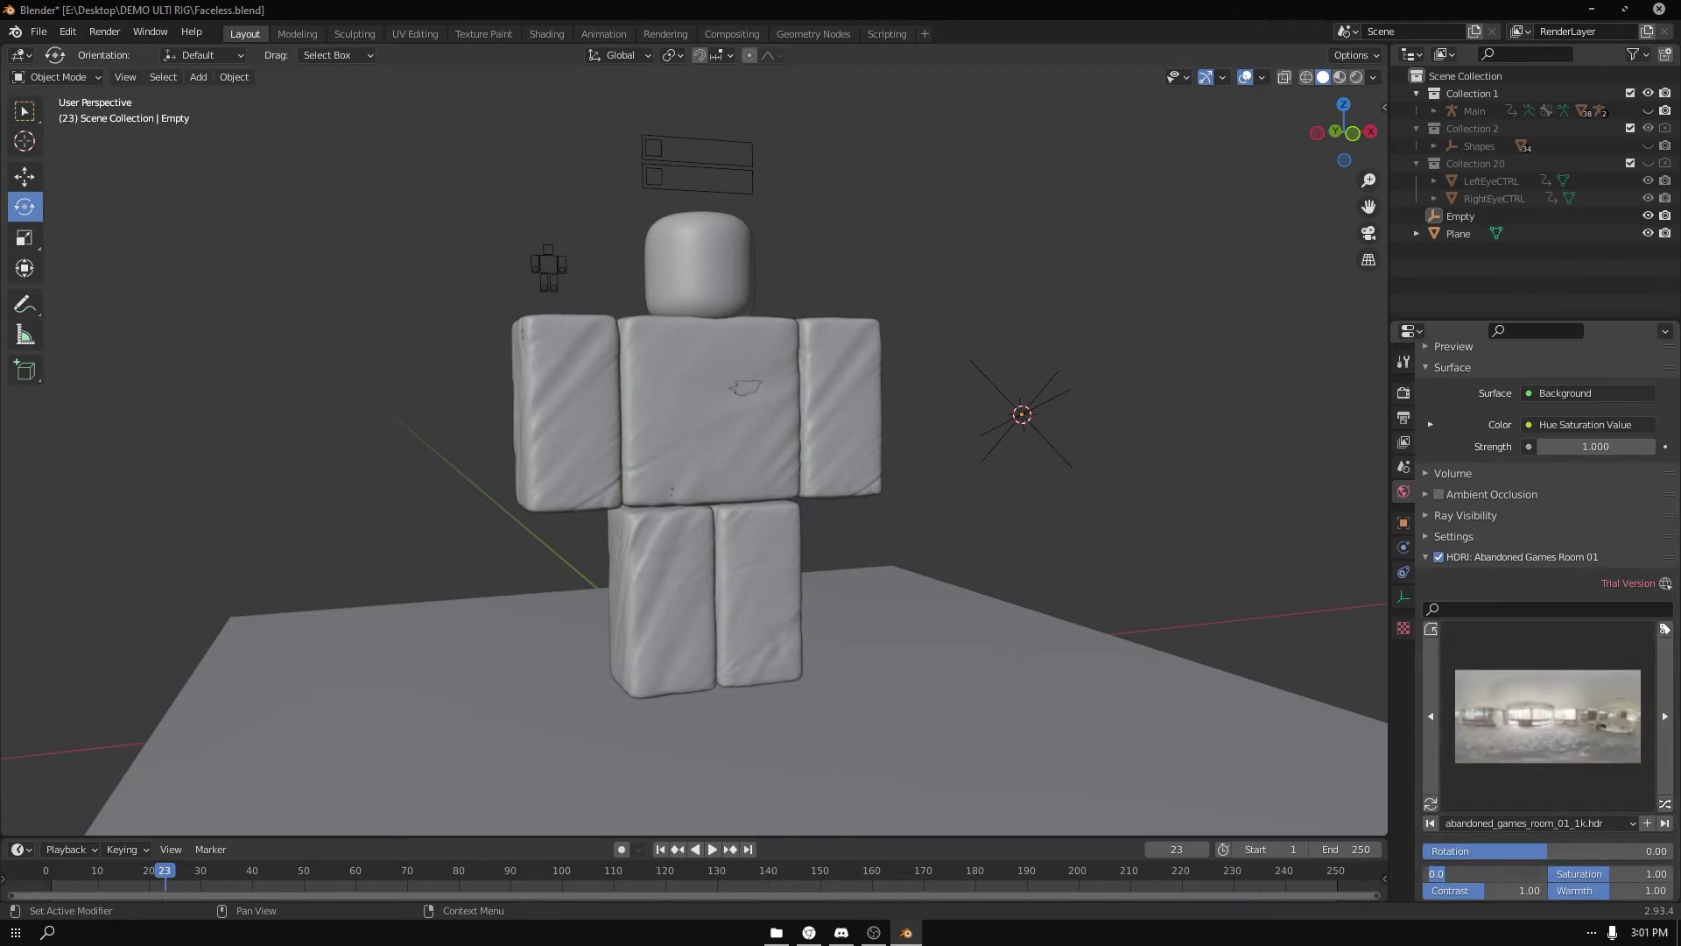
type("-1")
key("Return")
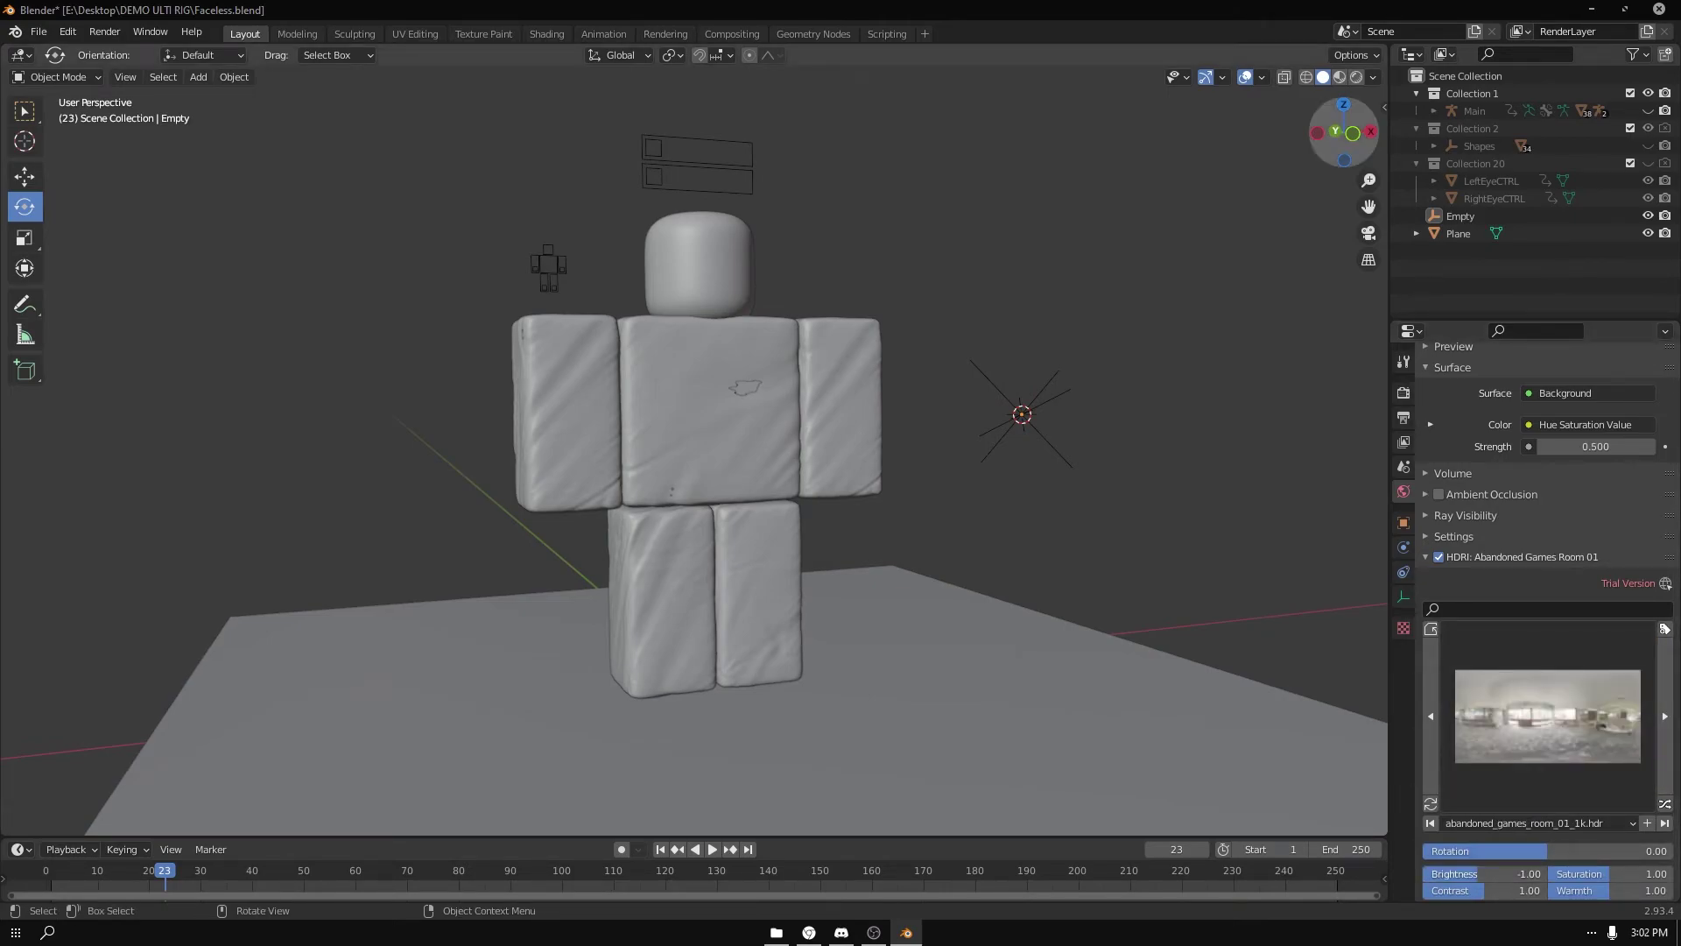
left_click(1356, 77)
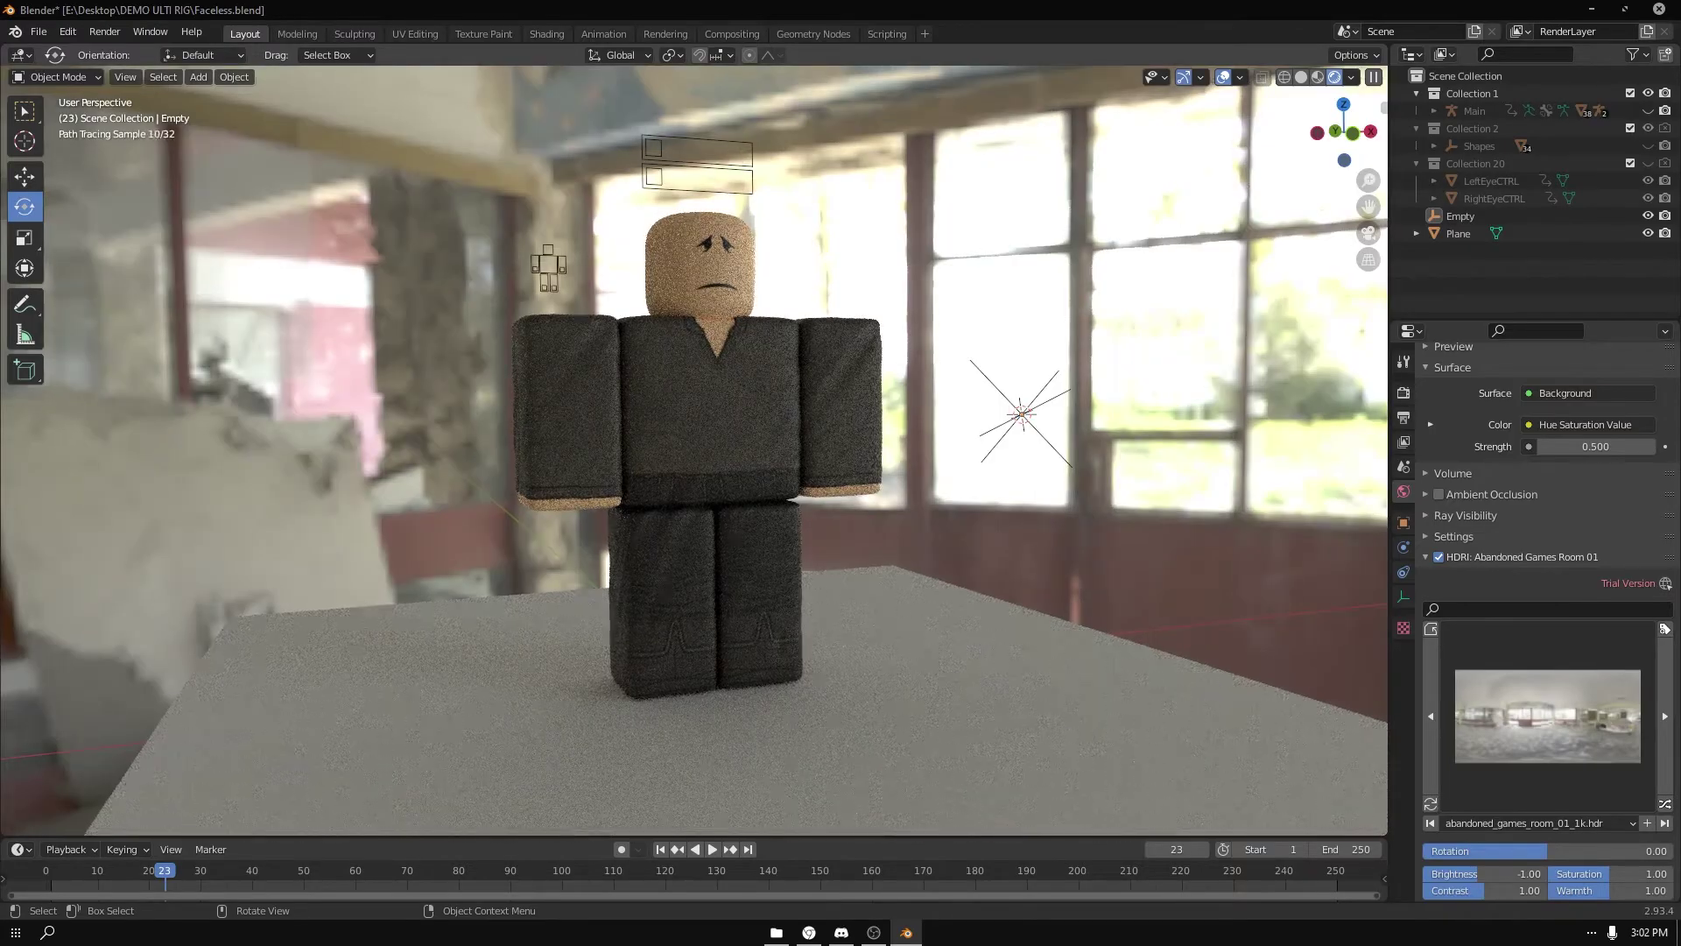
- Show the Cycles render settings (GPU Compute, 128 render, 32 viewport samples) while orbiting the character
scroll(697, 451, "up", 2)
middle_click_drag(696, 451, 789, 464)
scroll(788, 464, "up", 2)
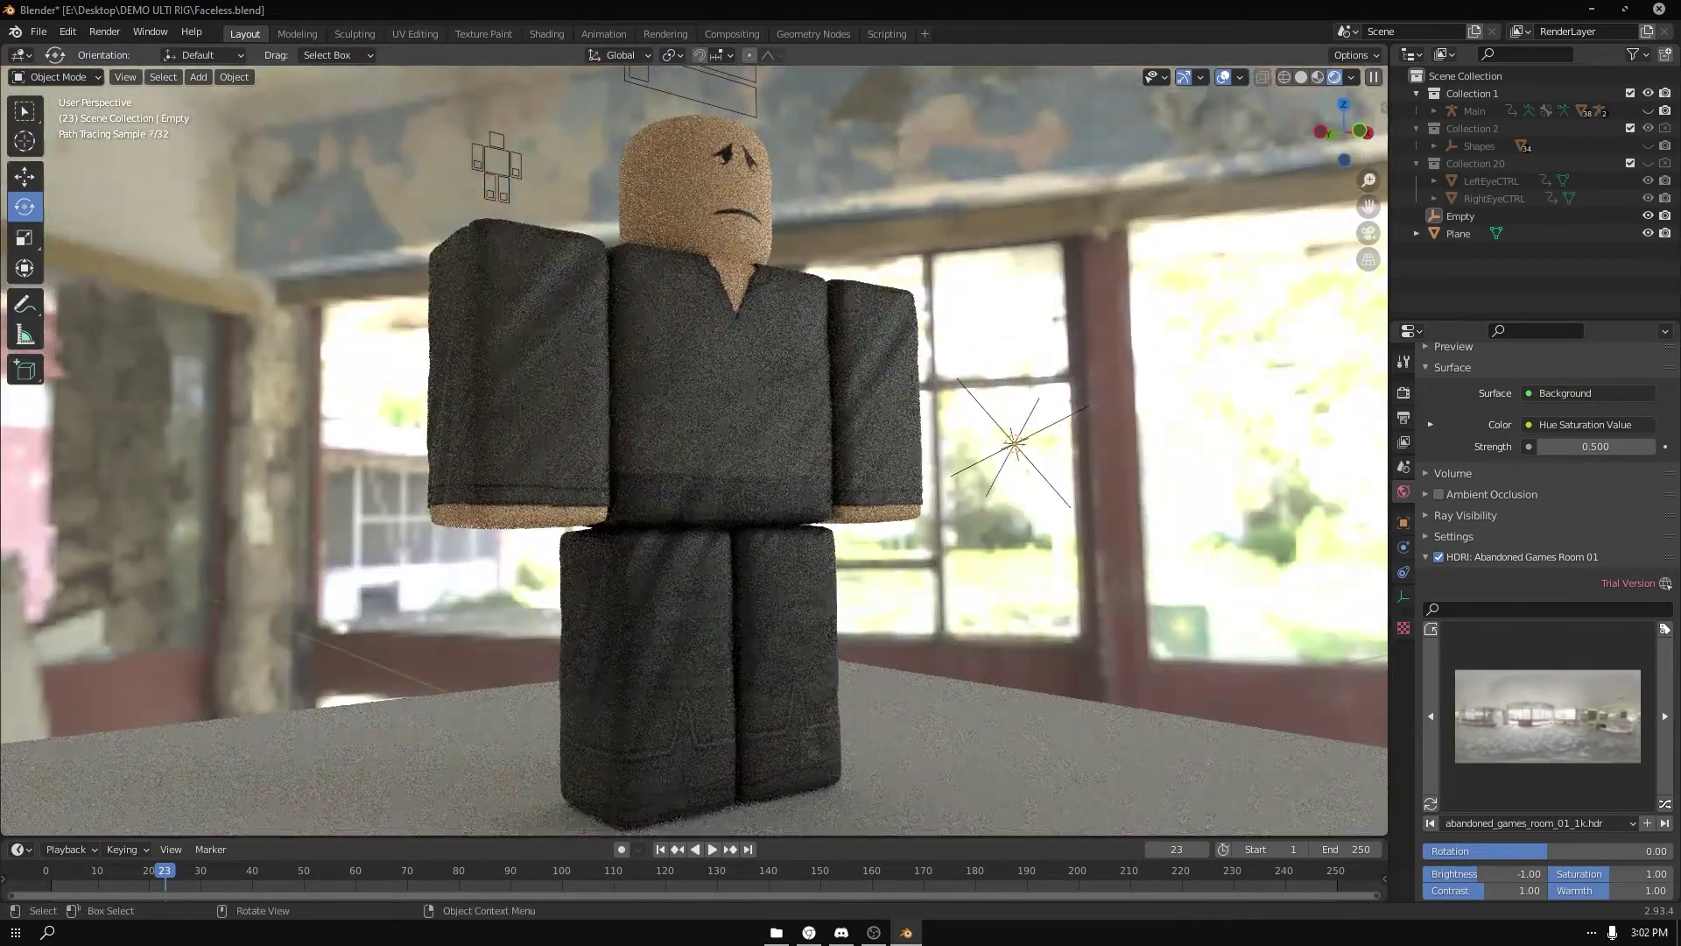
left_click(1403, 392)
mouse_move(788, 464)
middle_mouse_down()
mouse_move(1024, 468)
mouse_move(928, 394)
mouse_move(780, 422)
middle_mouse_up()
- Select and frame the right arm R.Arm.001, then switch the selection to Torso.001
left_click(517, 368)
key("KP_Decimal")
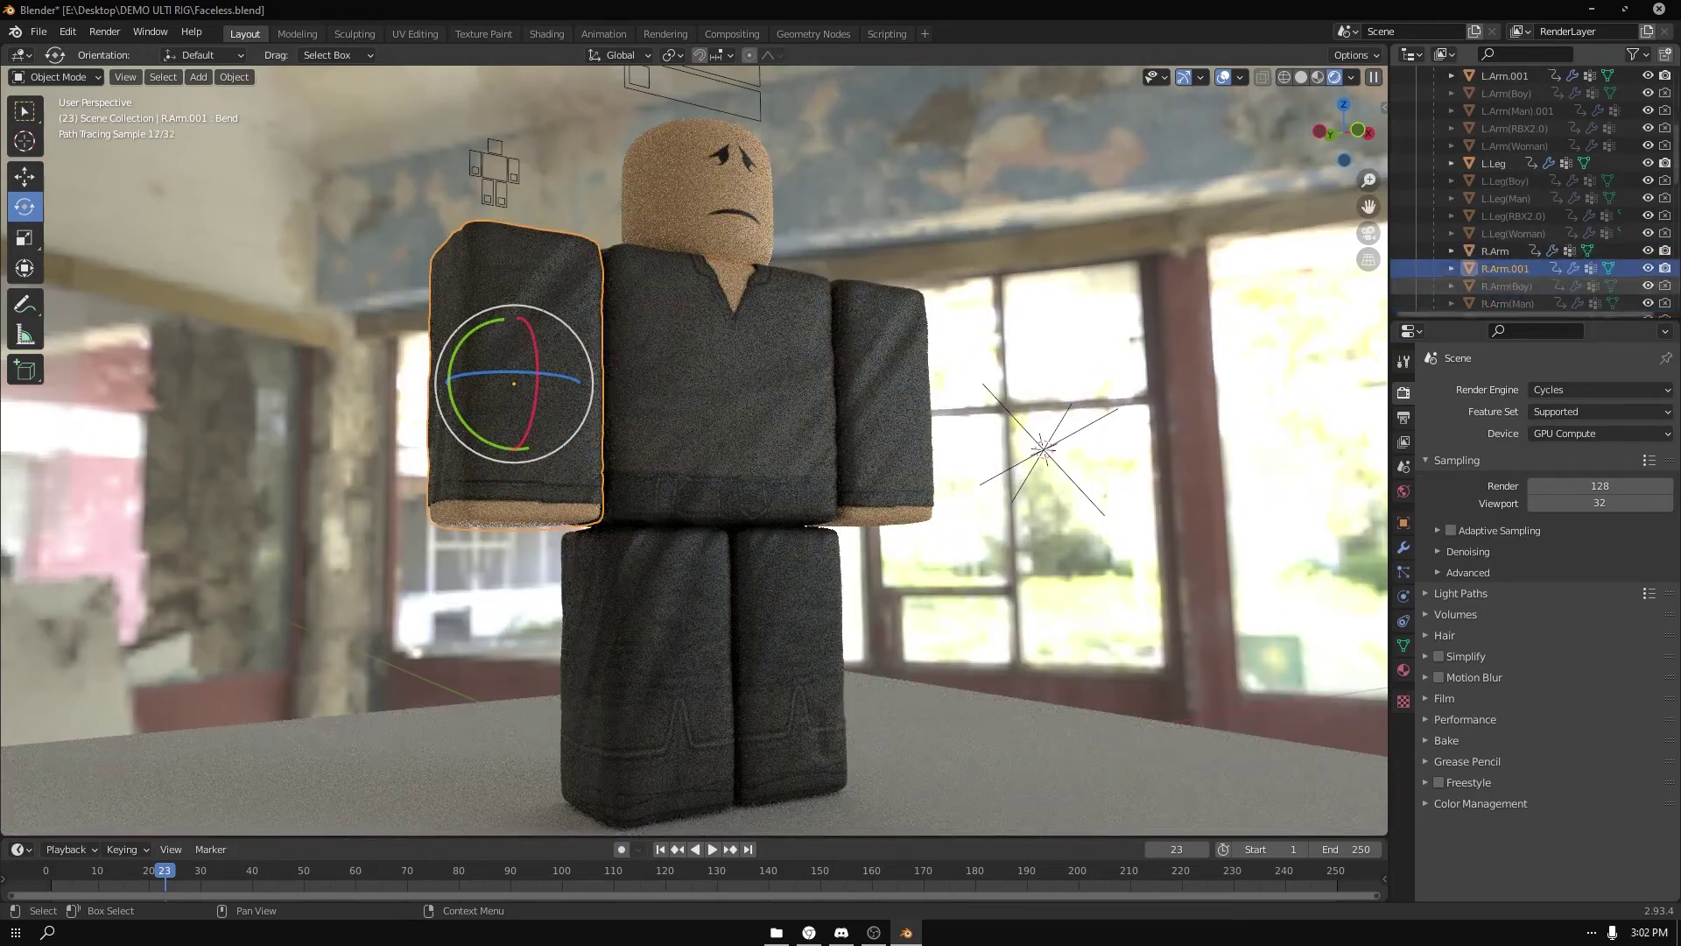
key("alt+a")
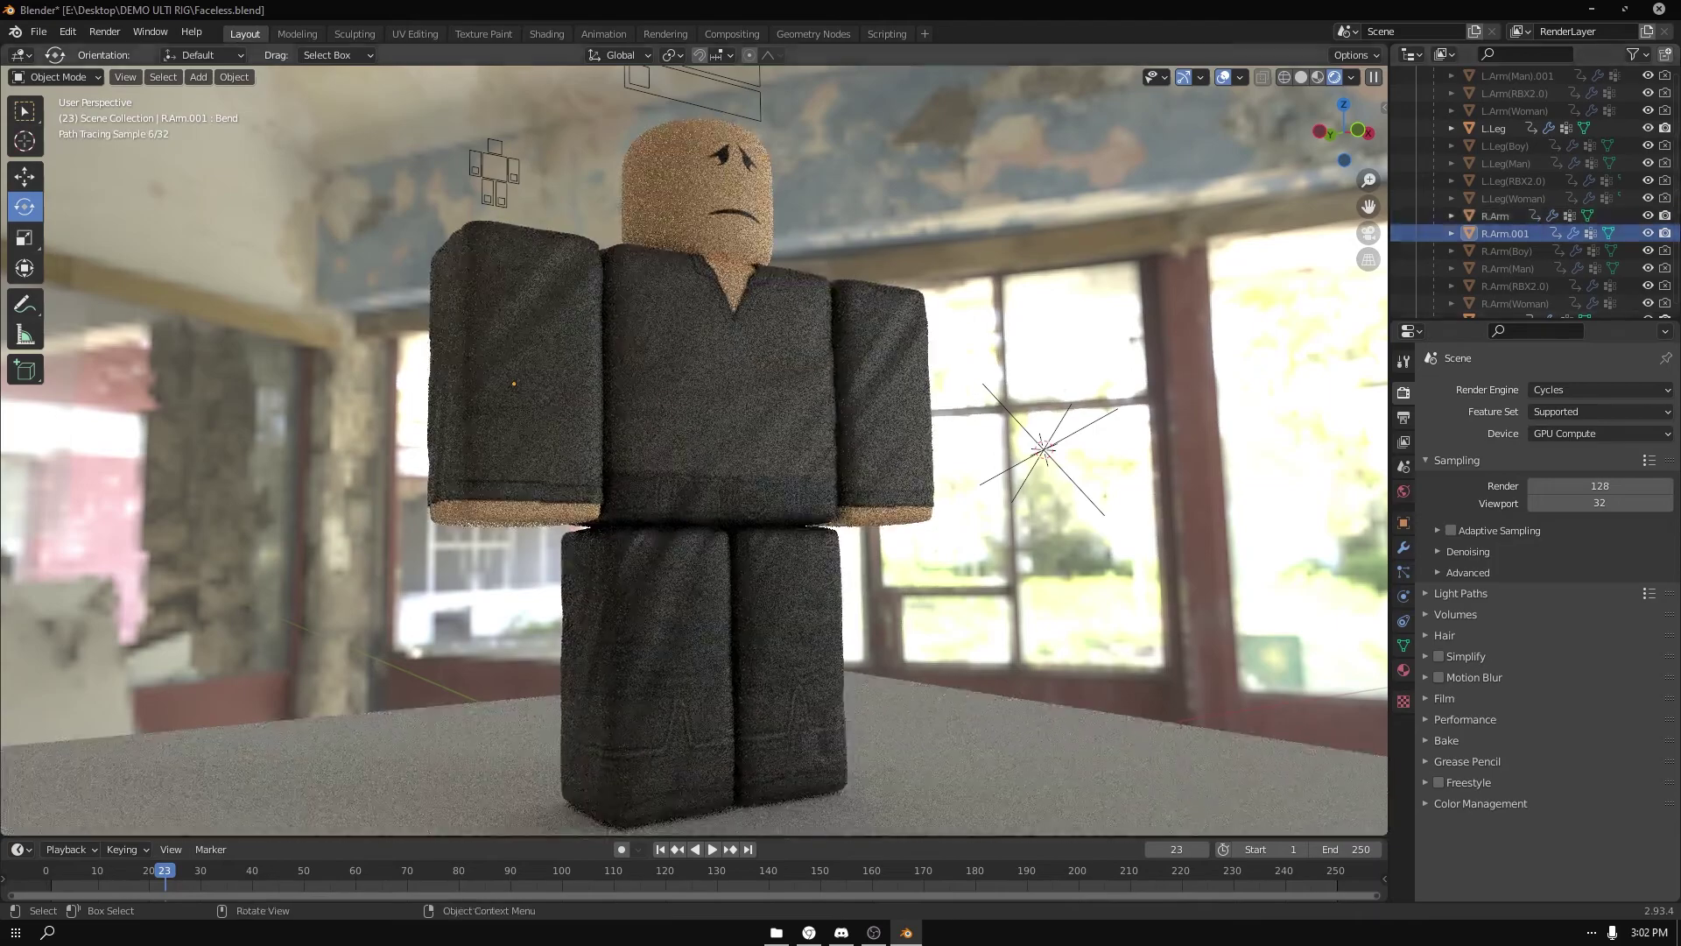
left_click(701, 377)
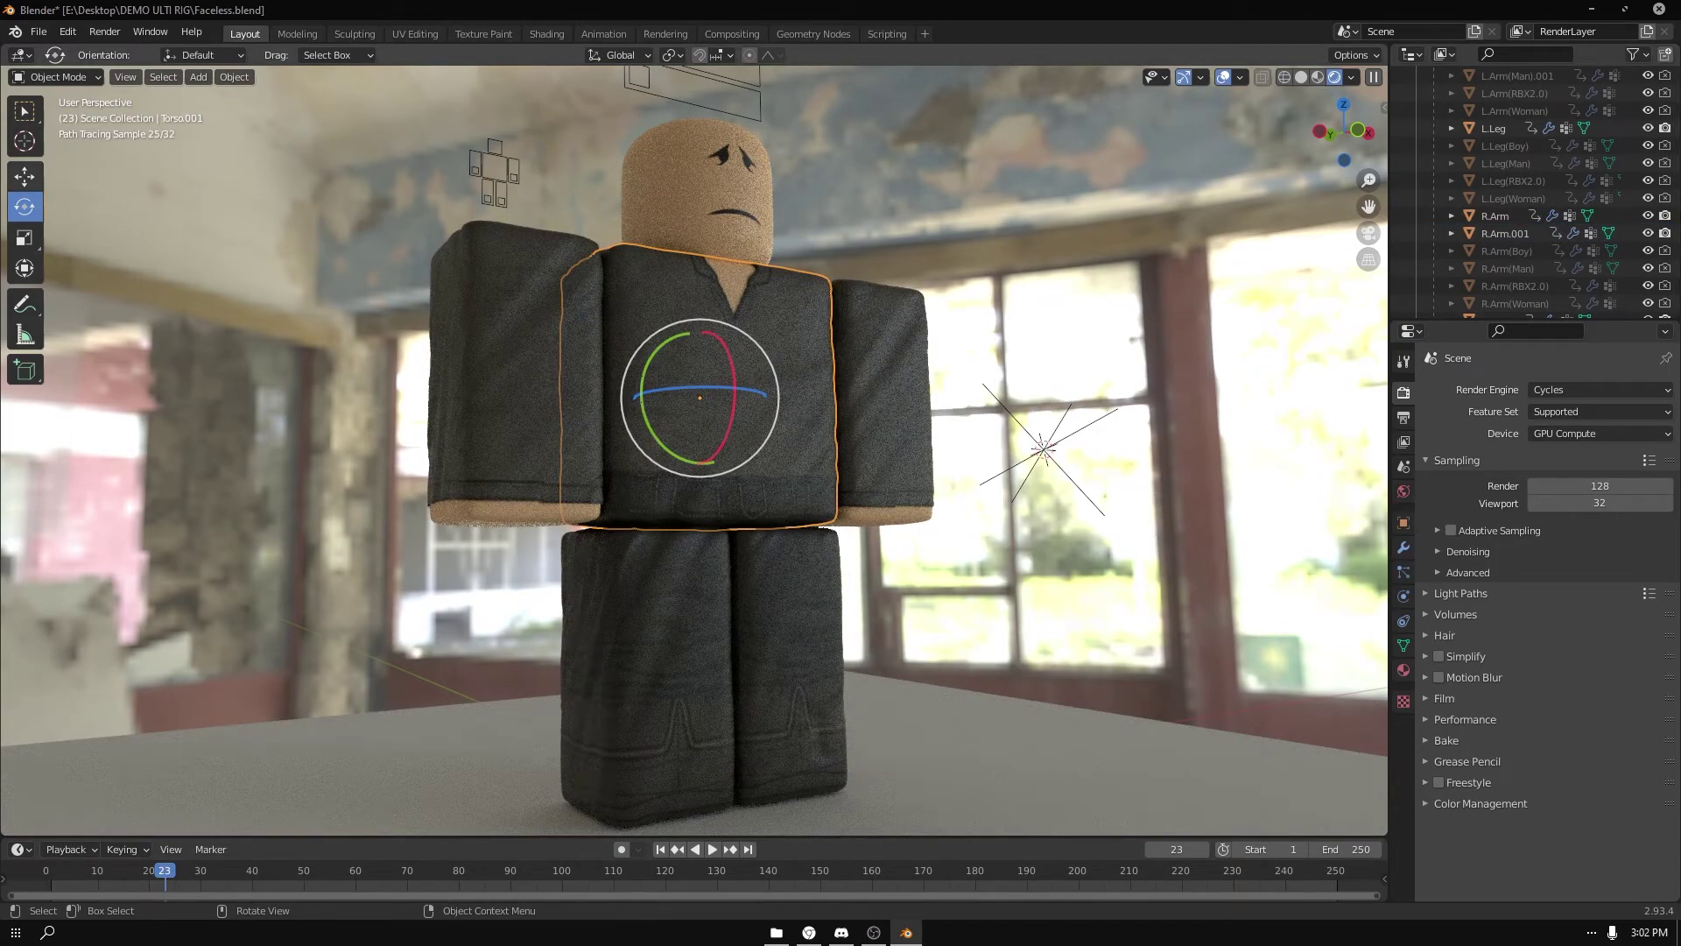
- In the Shading workspace, add a Mapping node to the OnlyClothing material
left_click(546, 33)
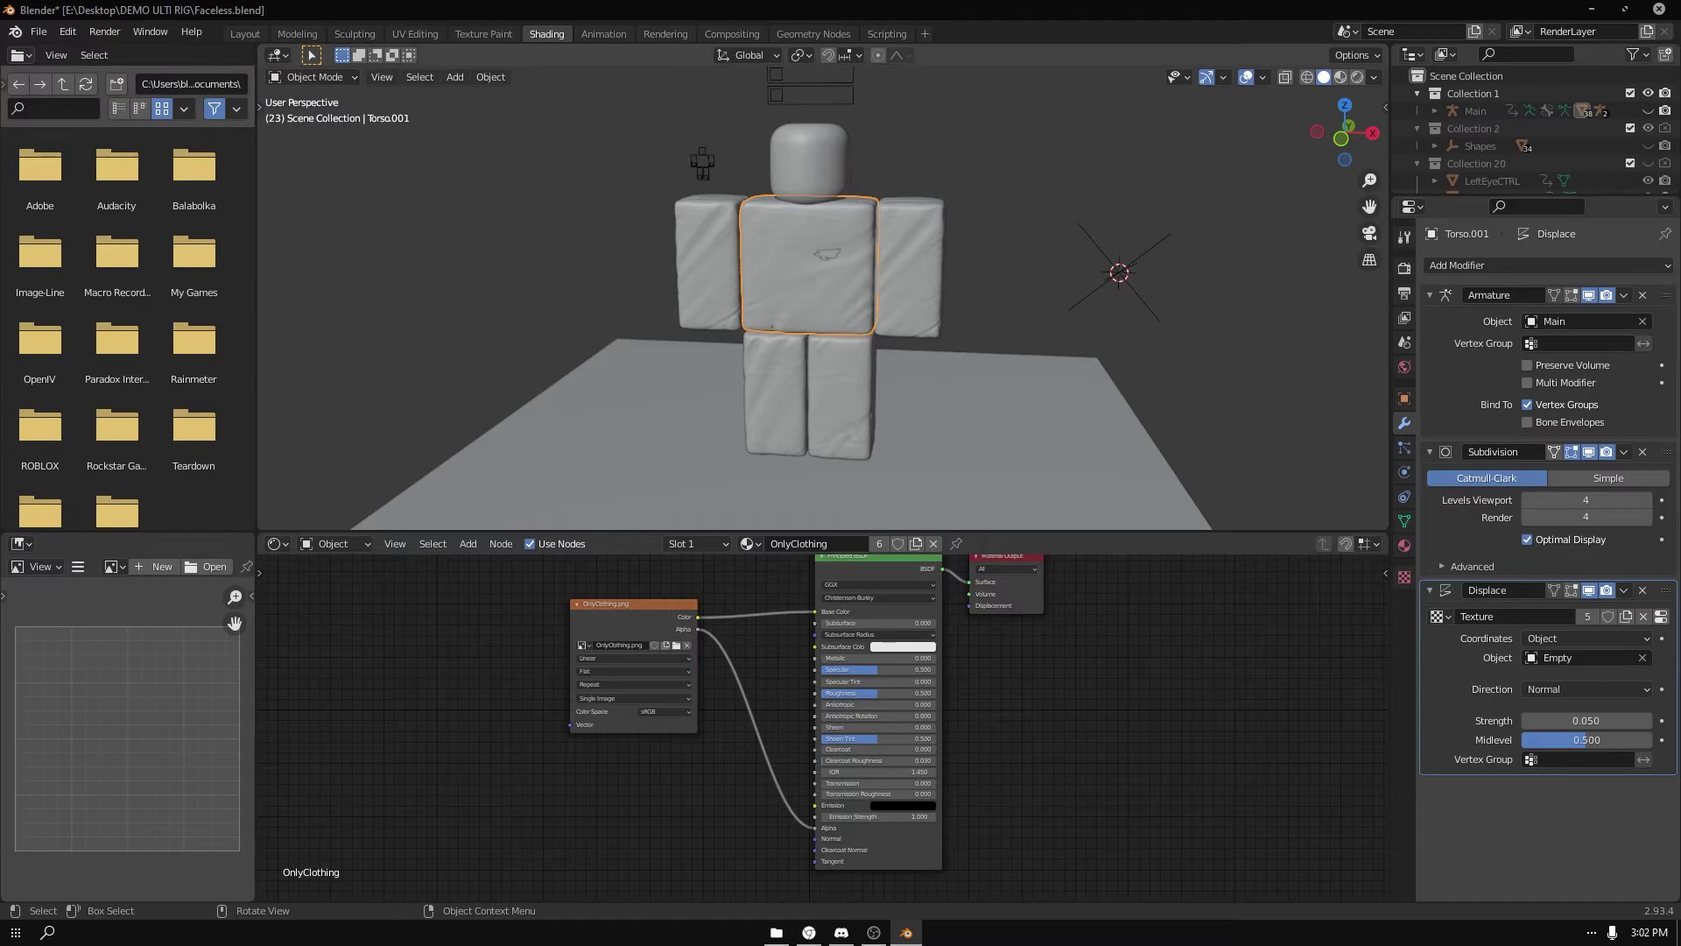
middle_click_drag(701, 788, 924, 588)
left_click(468, 543)
left_click(477, 565)
type("mapping")
key("Return")
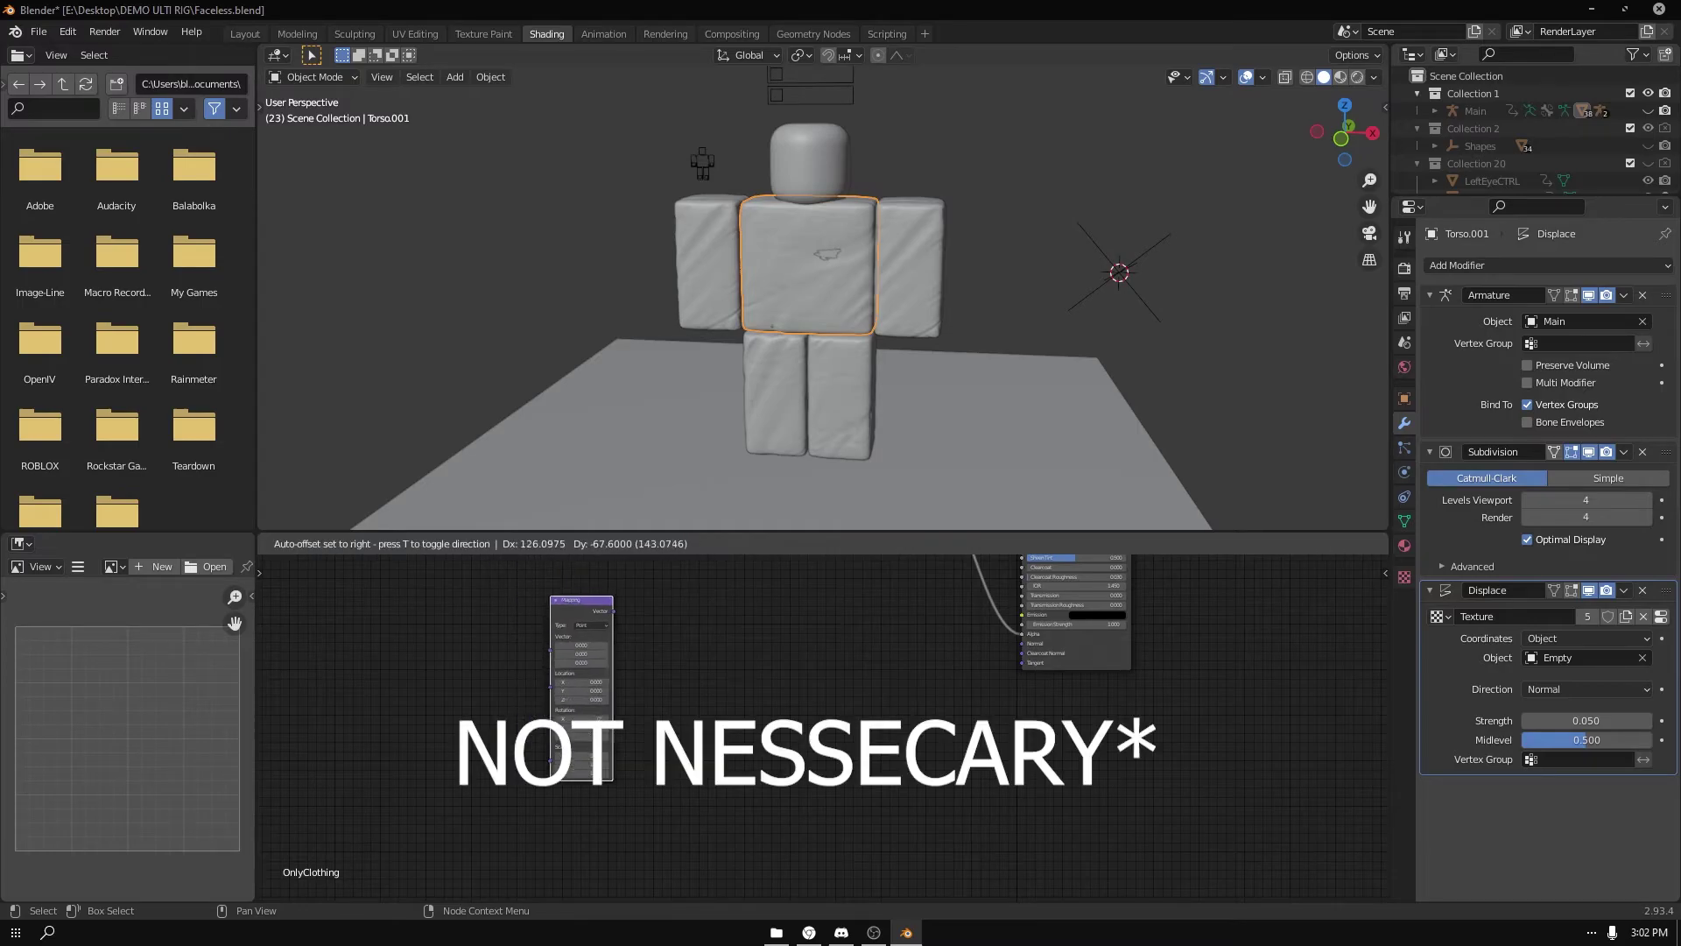
left_click(741, 652)
- Add a Texture Coordinate node and link its UV output to Mapping's Vector input
left_click(468, 543)
left_click(477, 564)
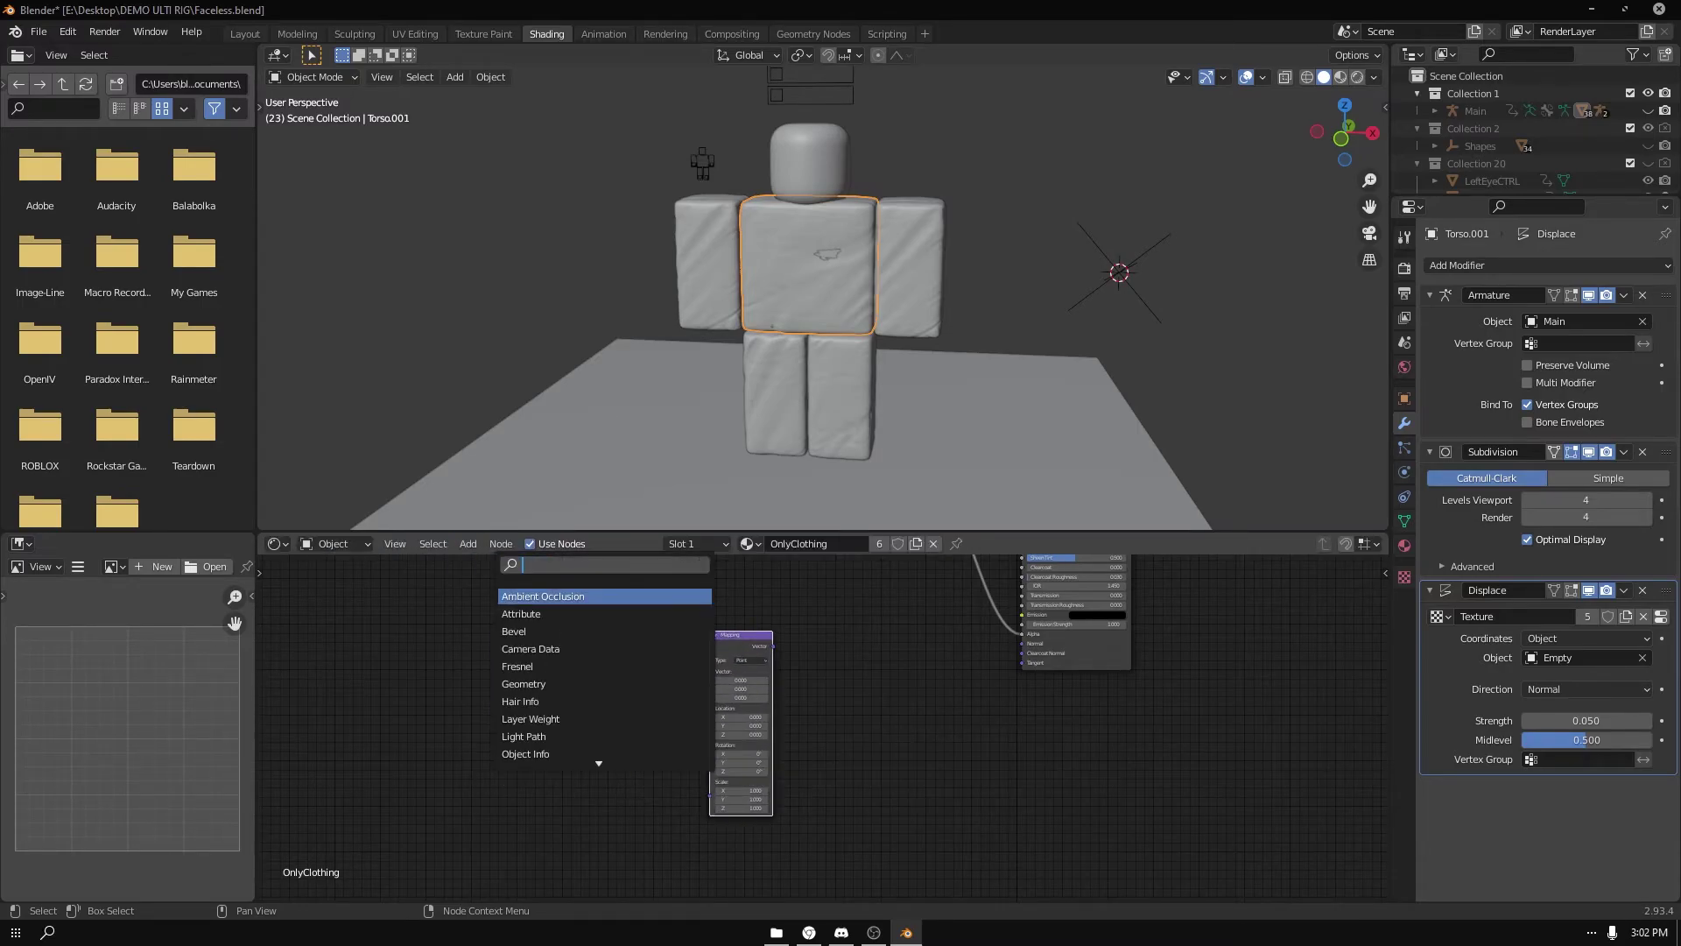
type("con")
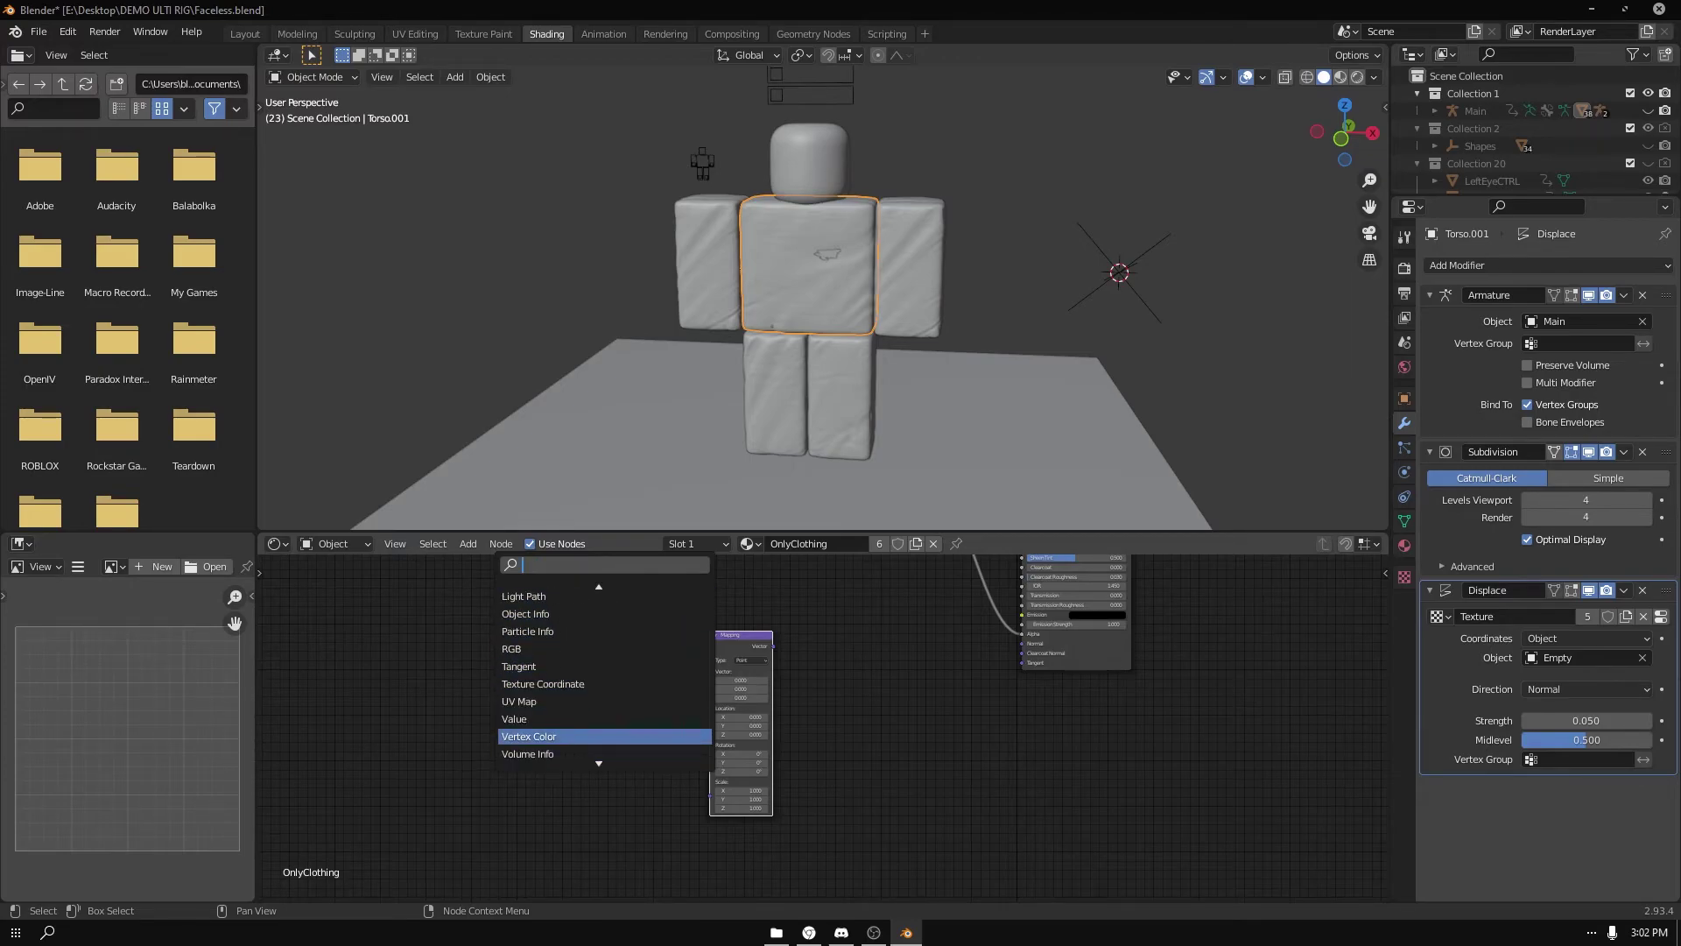
key("Return")
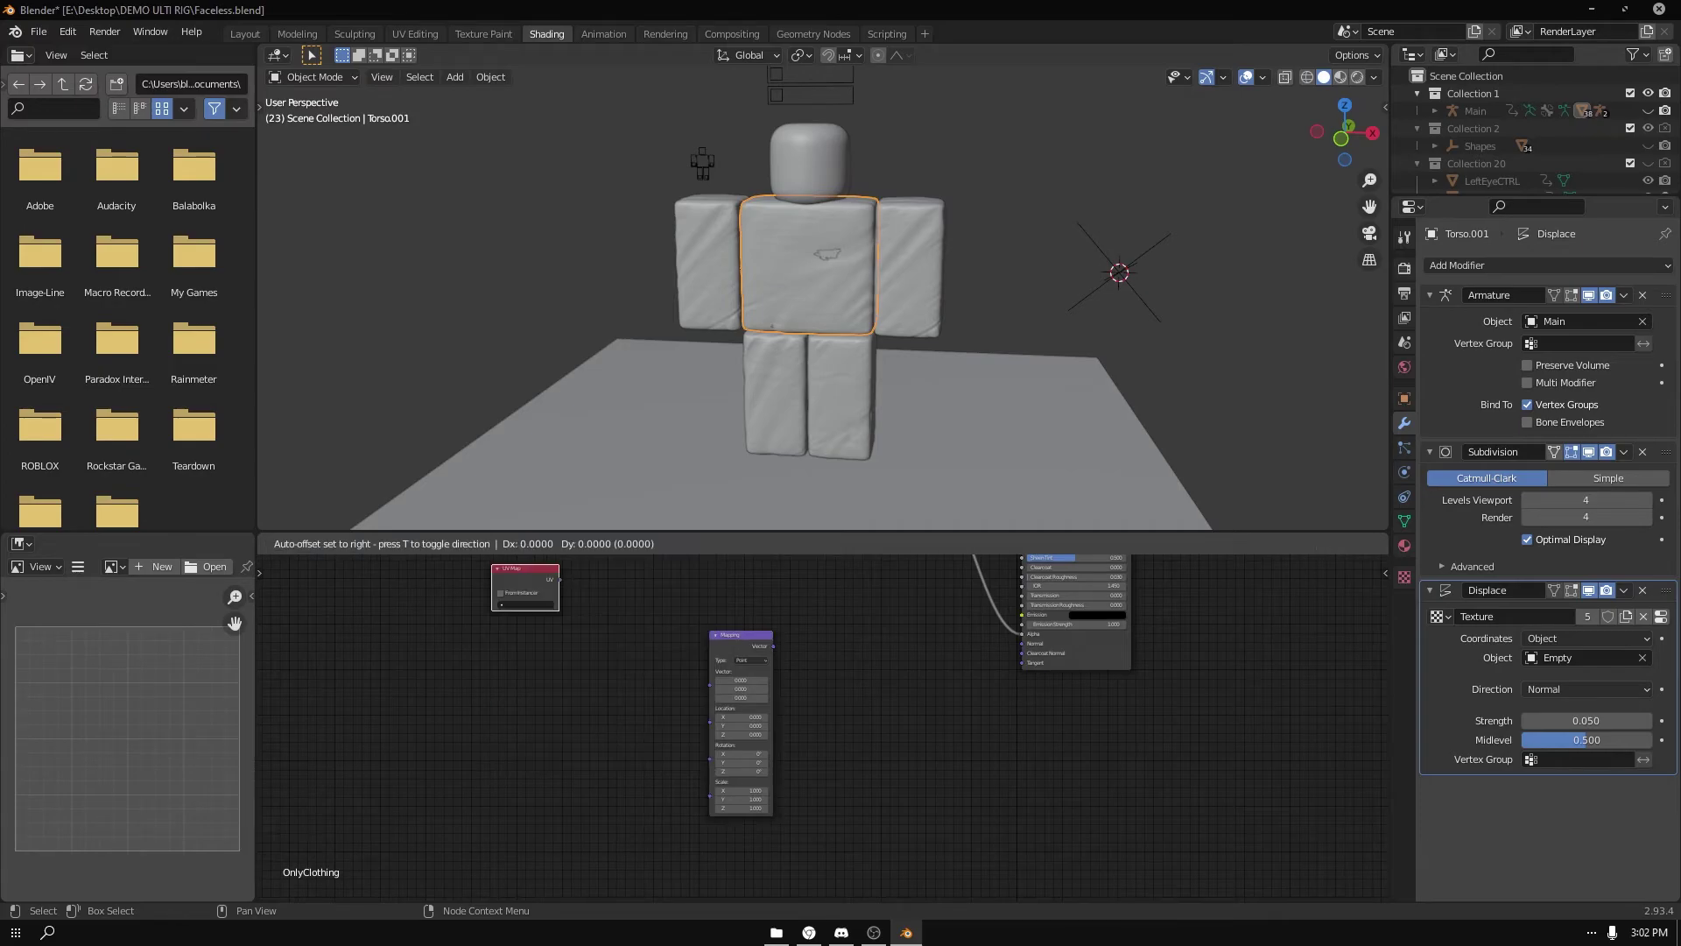
left_click(563, 650)
key("shift+a")
left_click(555, 683)
left_click(552, 692)
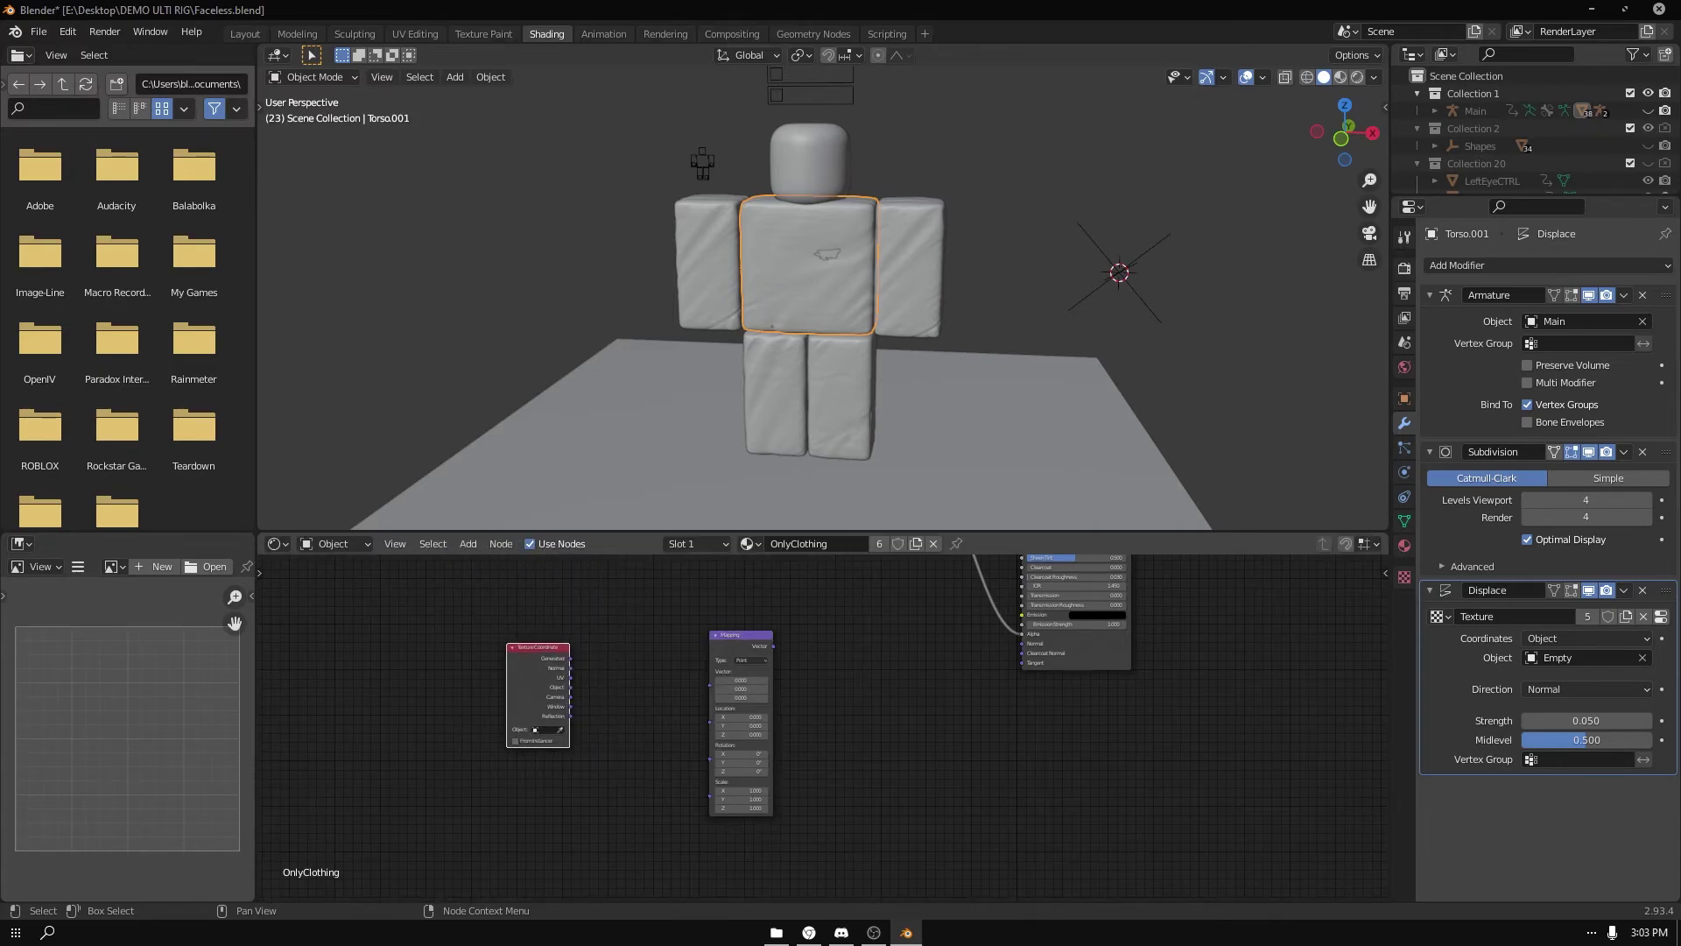
scroll(825, 727, "up", 1)
left_click_drag(574, 665, 679, 673)
- Add a Bump node and an Image Texture node, browsing the tile_ceramic folder for its image
key("shift+a")
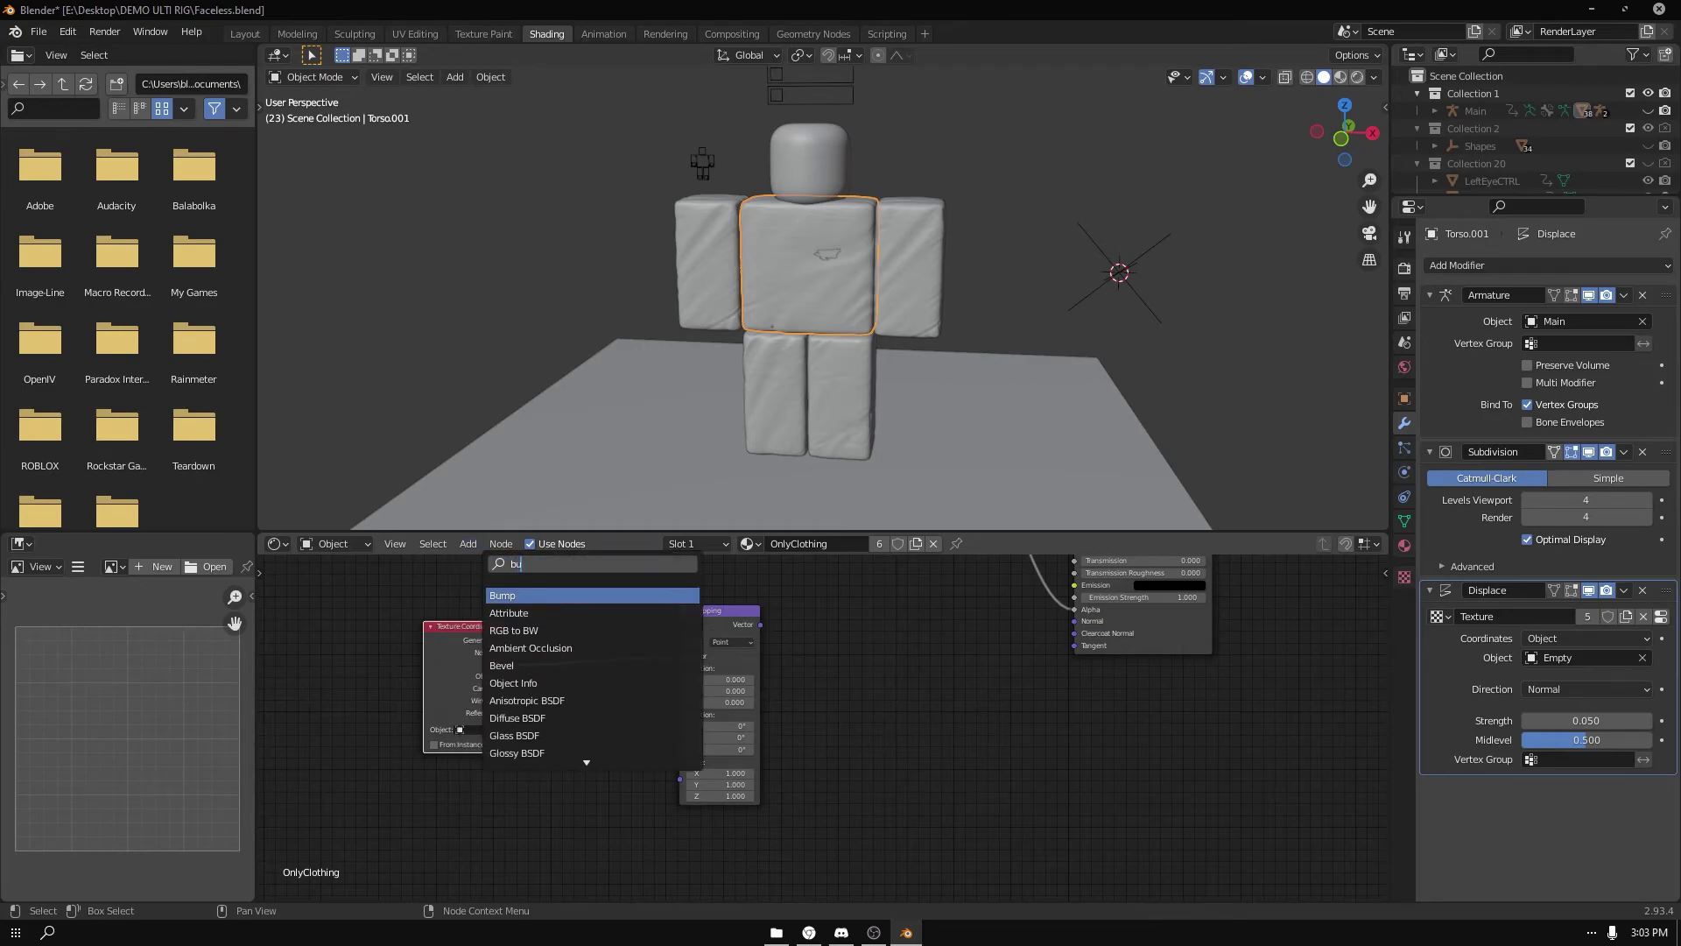
left_click(525, 591)
left_click(885, 701)
key("shift+a")
left_click(508, 666)
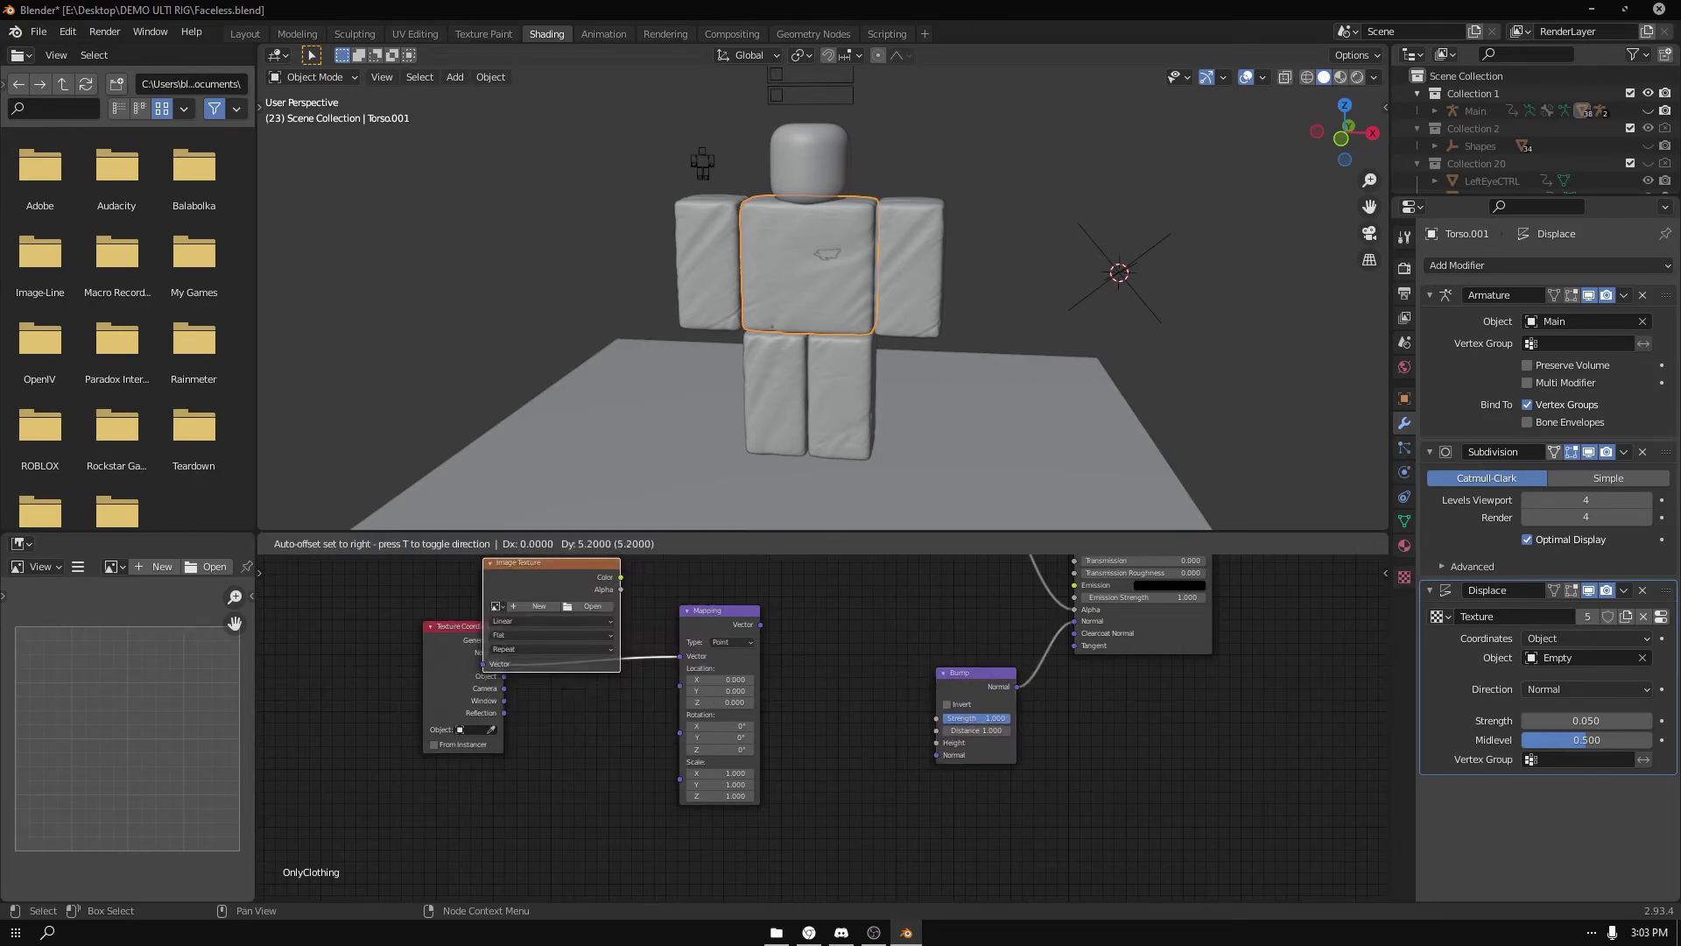
left_click(823, 683)
left_click(880, 714)
left_click(461, 686)
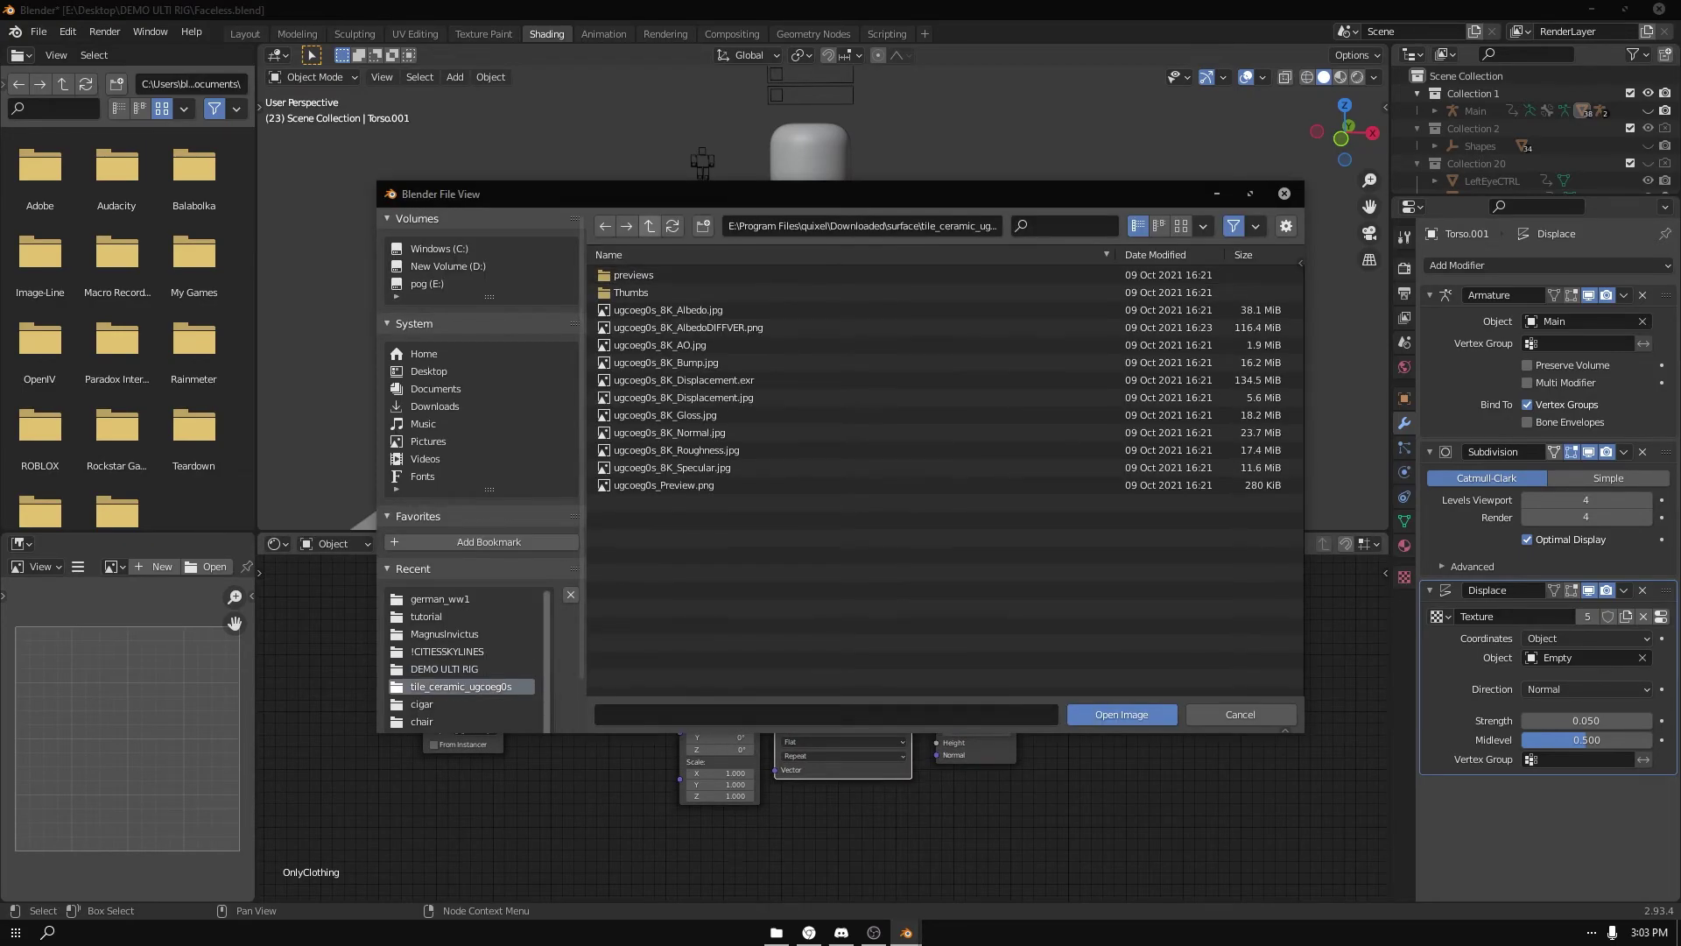
- Browse the surface and fabric texture folders, then cancel without loading an image
key("BackSpace")
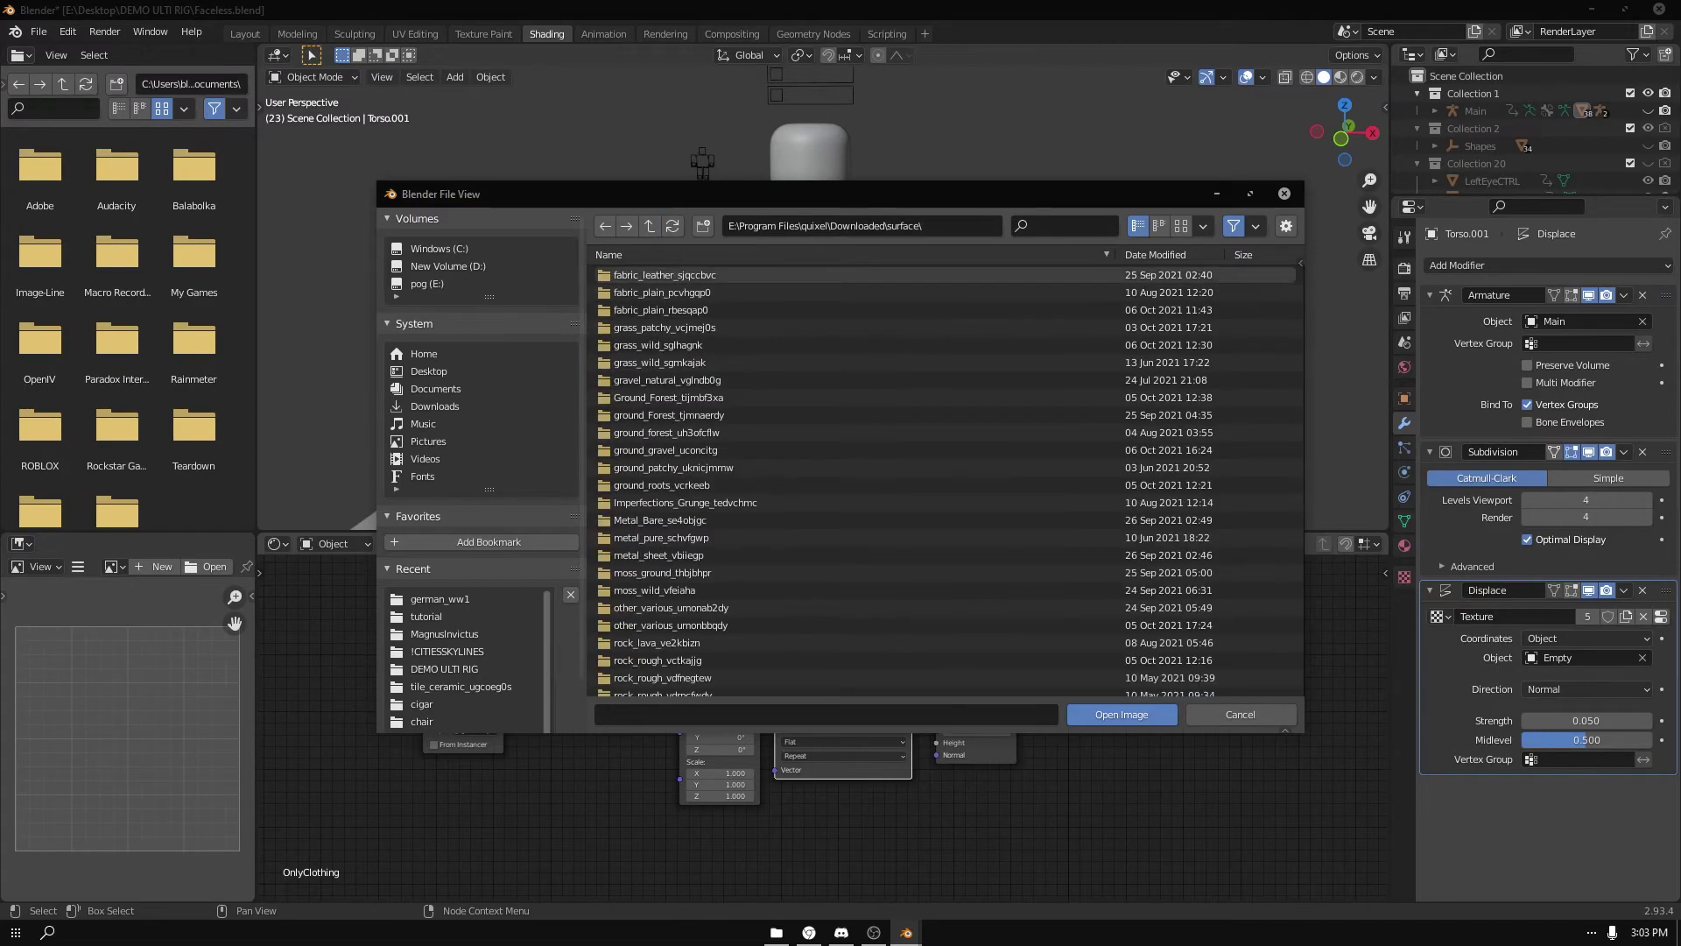
key("BackSpace")
double_click(665, 310)
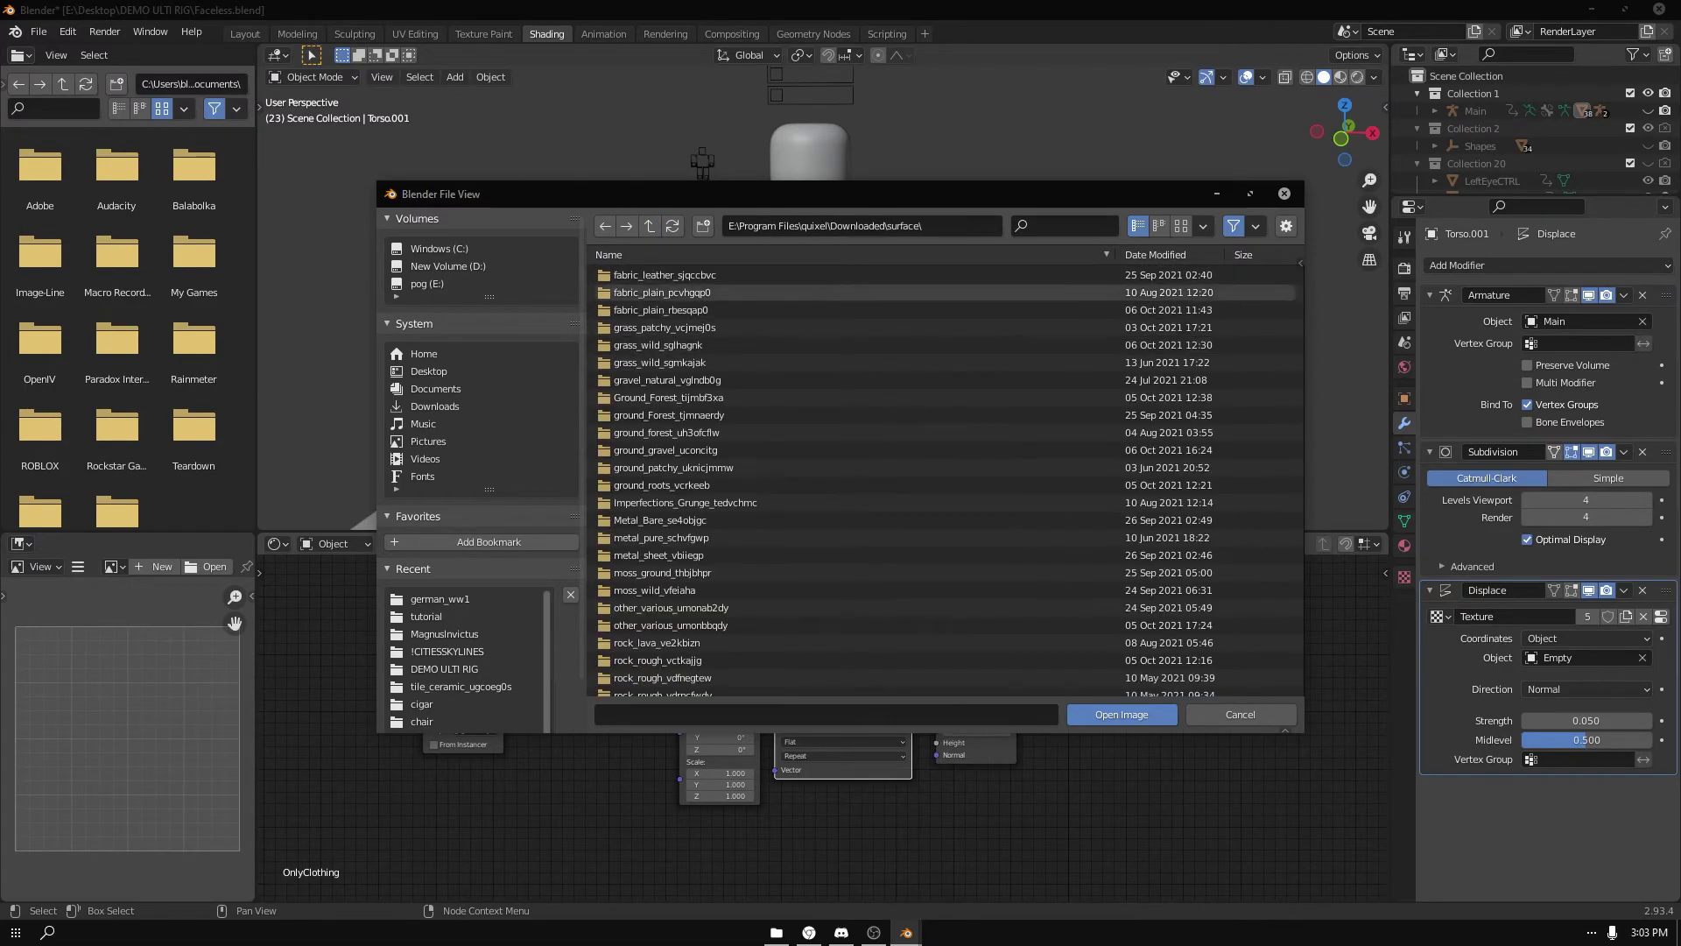
double_click(666, 292)
left_click(1240, 713)
- Save the project as tutorial.blend
left_click(38, 31)
left_click(62, 174)
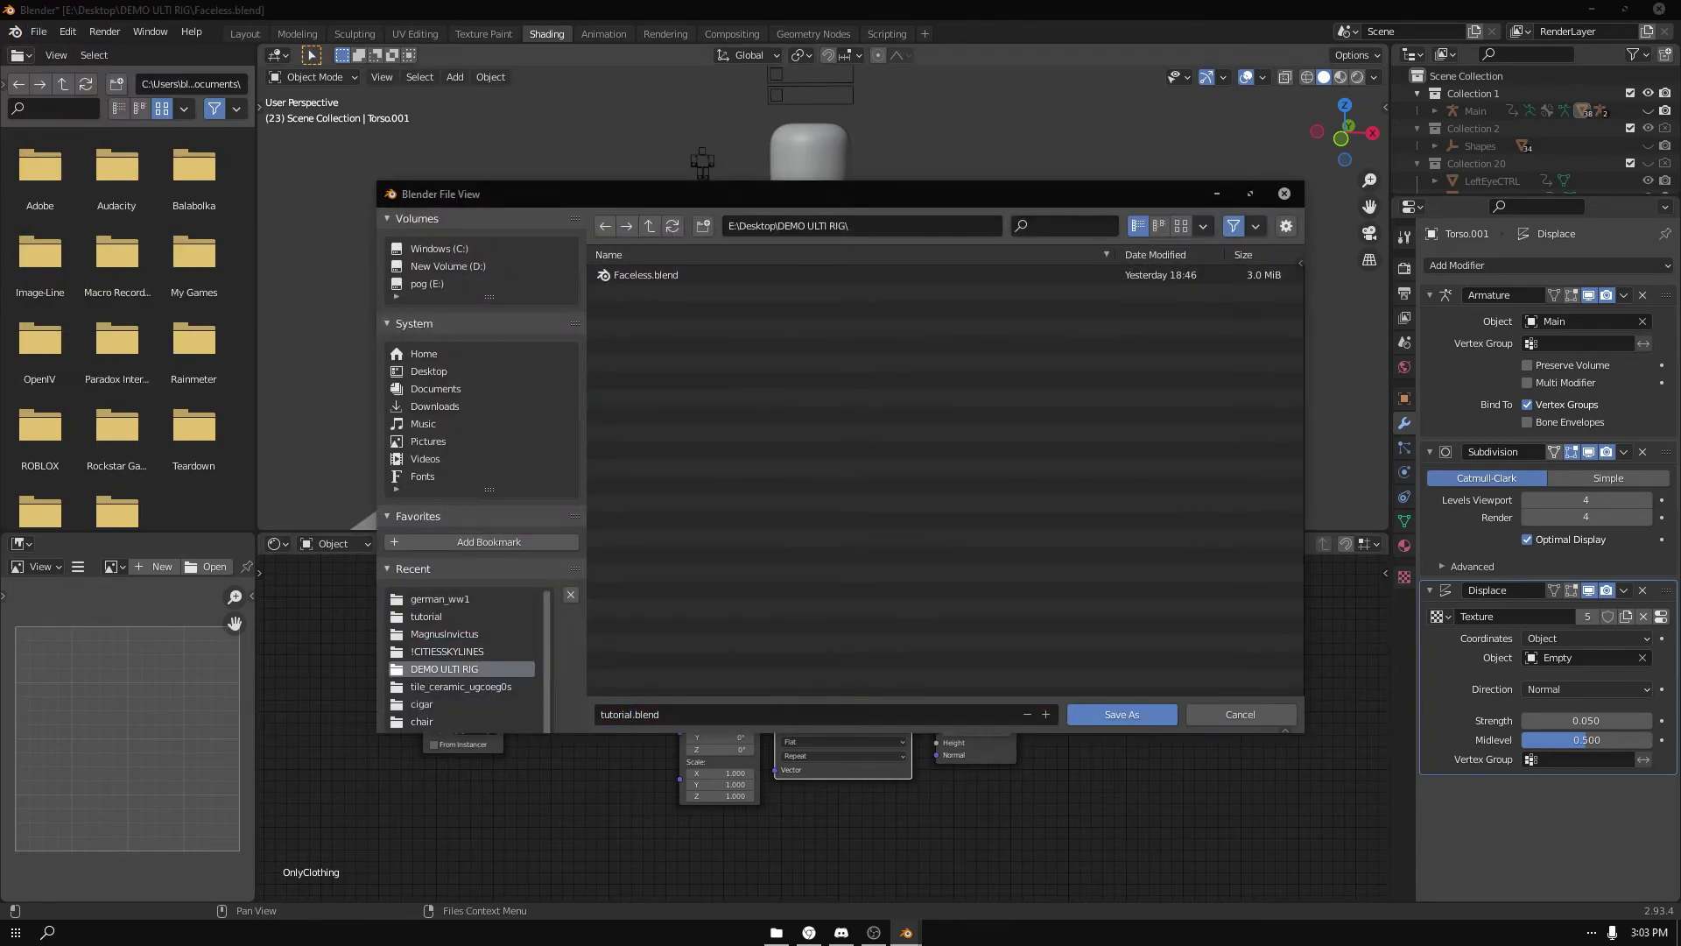
left_click(1122, 713)
- Open villager.blend from recent files and check which texture image its torso uses
left_click(39, 31)
mouse_move(79, 85)
left_click(262, 121)
left_click(788, 473)
left_click(1404, 454)
left_click(844, 632)
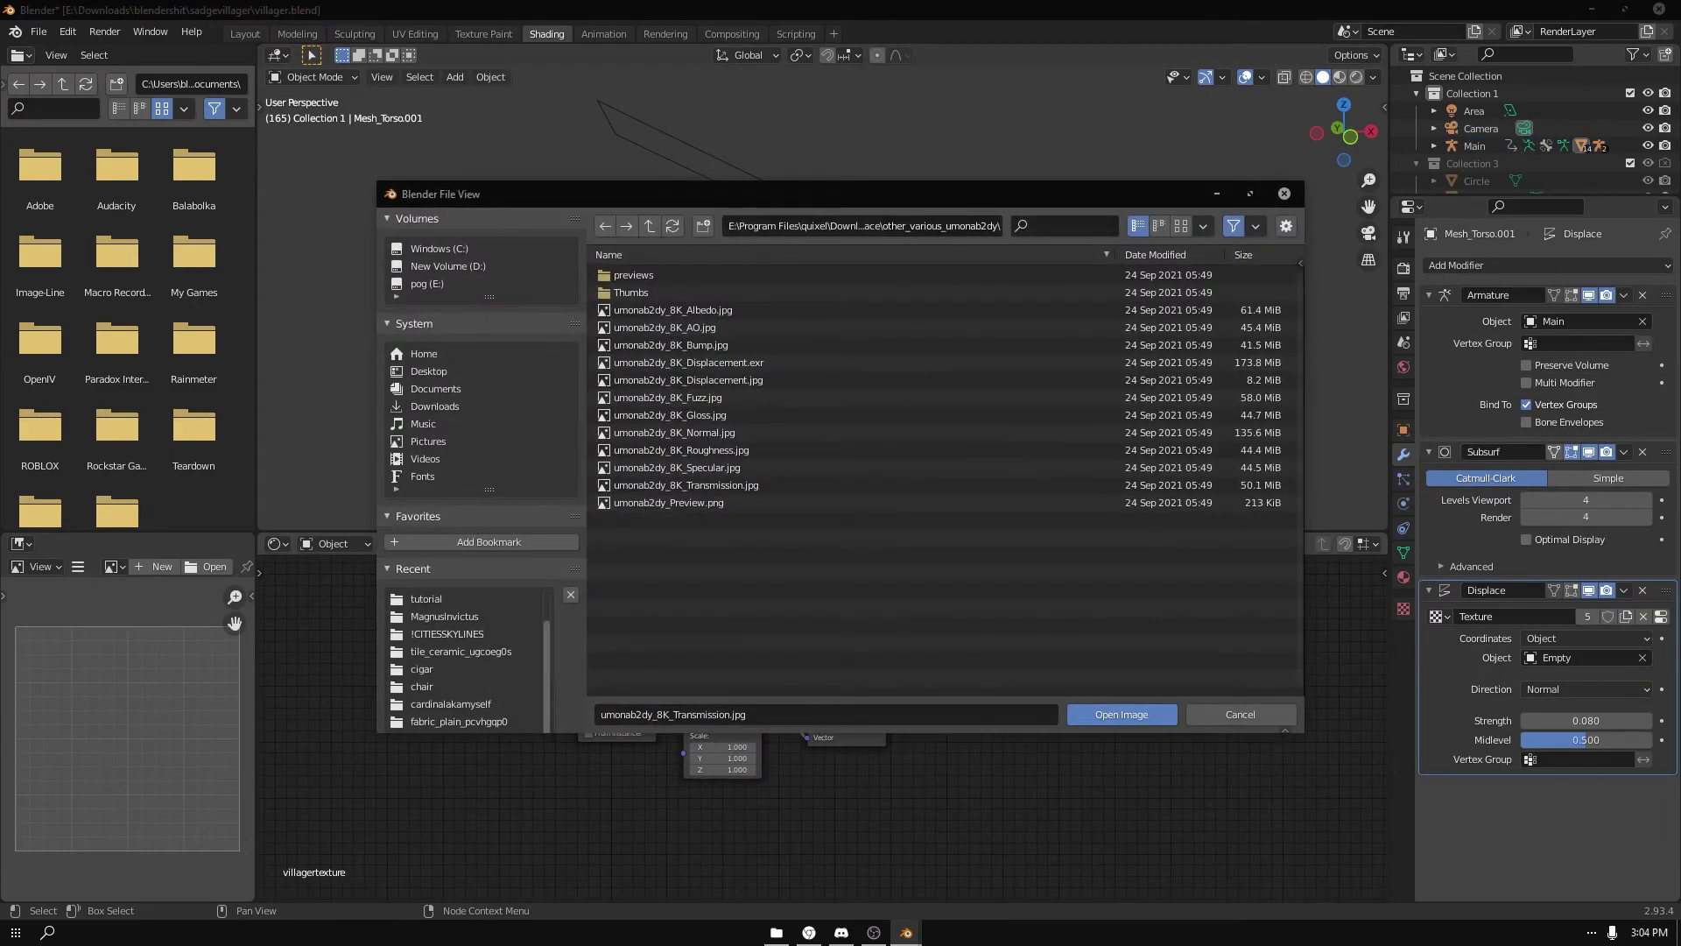
left_click(1240, 714)
- Reopen tutorial.blend from recent files without saving villager changes
left_click(38, 32)
mouse_move(79, 85)
left_click(263, 139)
left_click(853, 547)
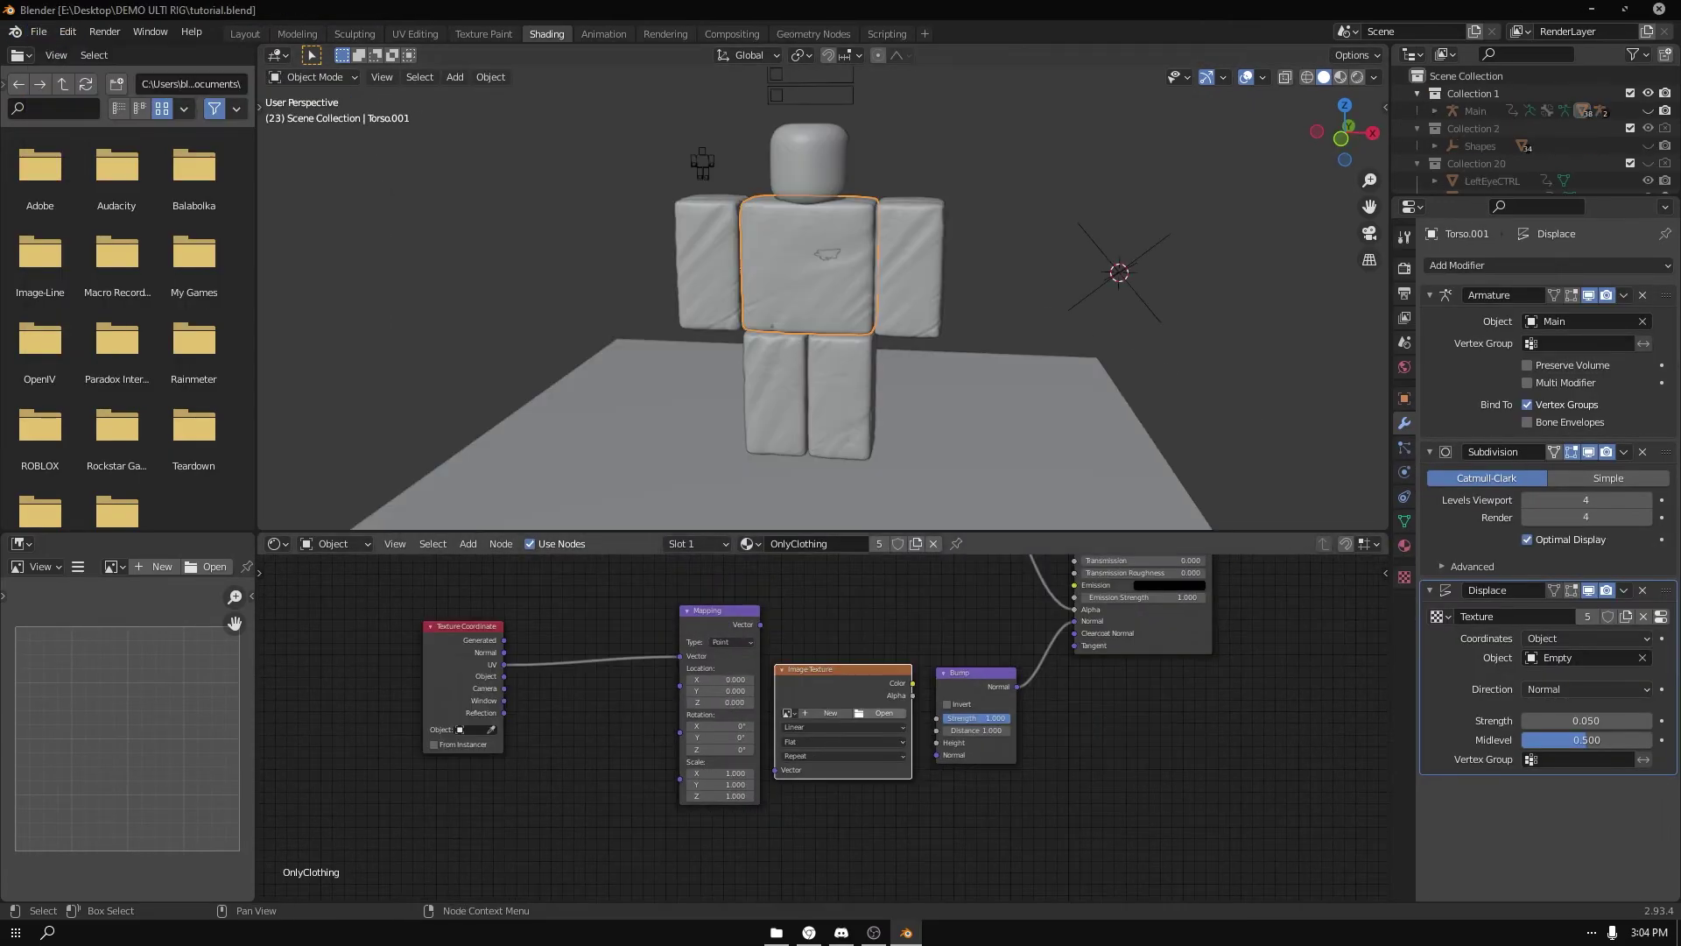
- Load umonab2dy_8K_Transmission.jpg into the Image Texture node and link Mapping's Vector to it
left_click(884, 713)
double_click(657, 274)
double_click(714, 485)
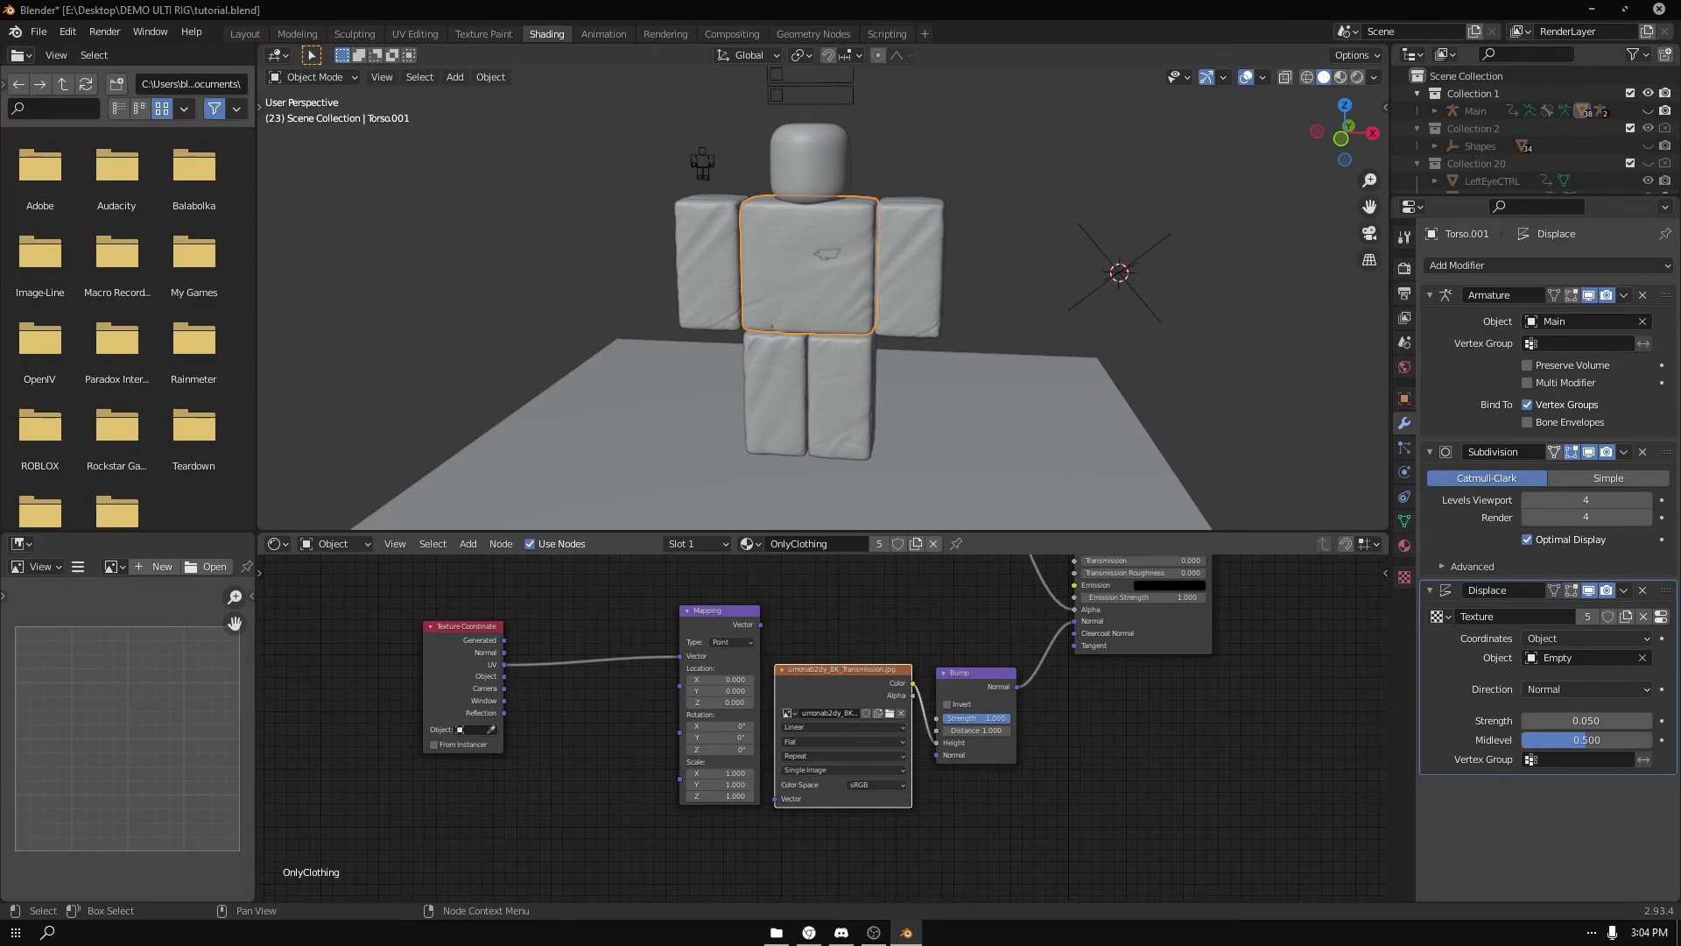
left_click_drag(841, 669, 906, 658)
left_click_drag(760, 624, 841, 788)
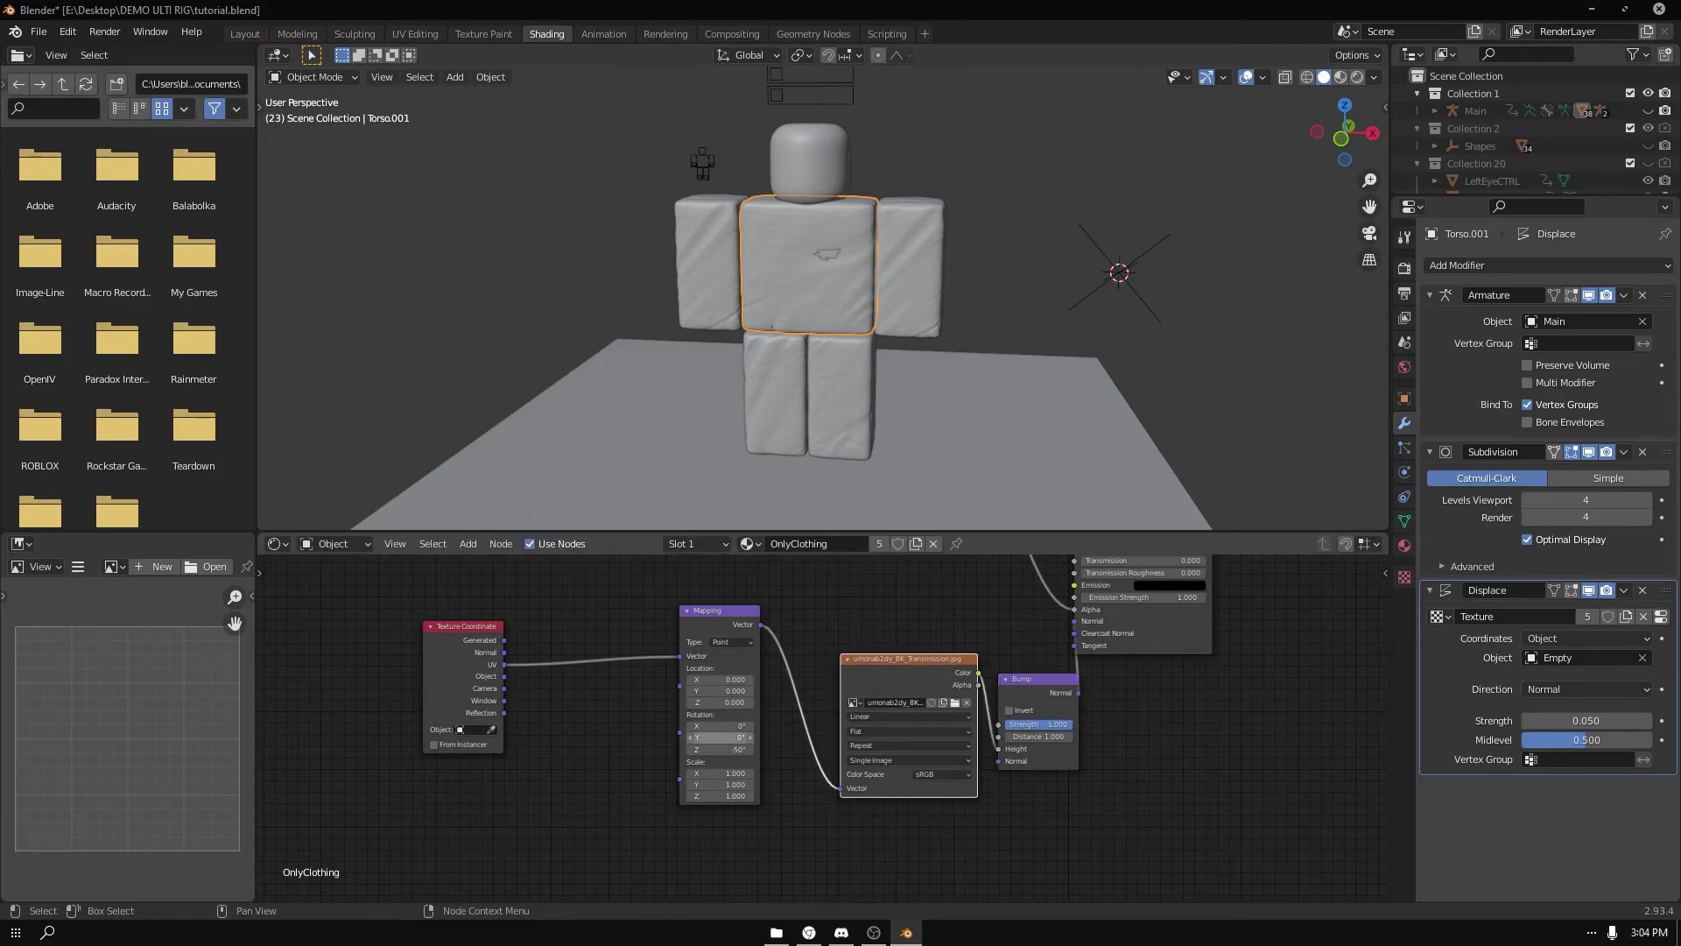
- In Material Preview, rotate the texture mapping to 60.3° on Z
left_click(1340, 77)
scroll(823, 289, "up", 3)
left_click_drag(727, 749, 715, 750)
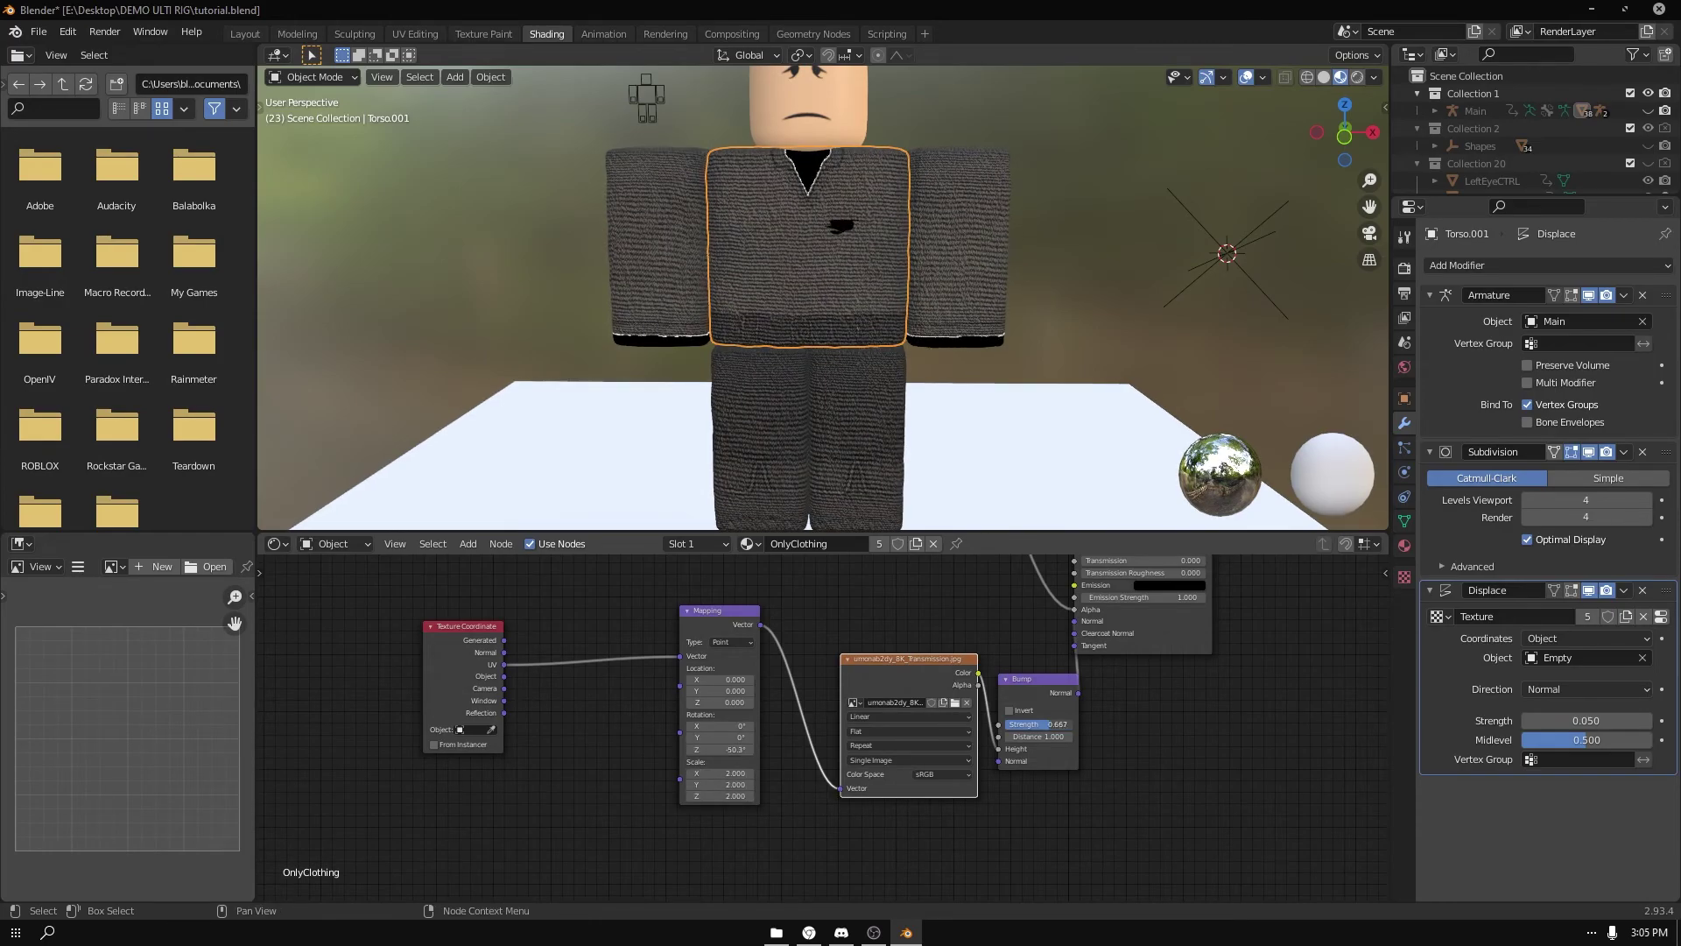
- Switch the world lighting to the Abandoned Hopper Terminal 01 HDRI in Rendered view
left_click(1358, 77)
scroll(823, 298, "up", 2)
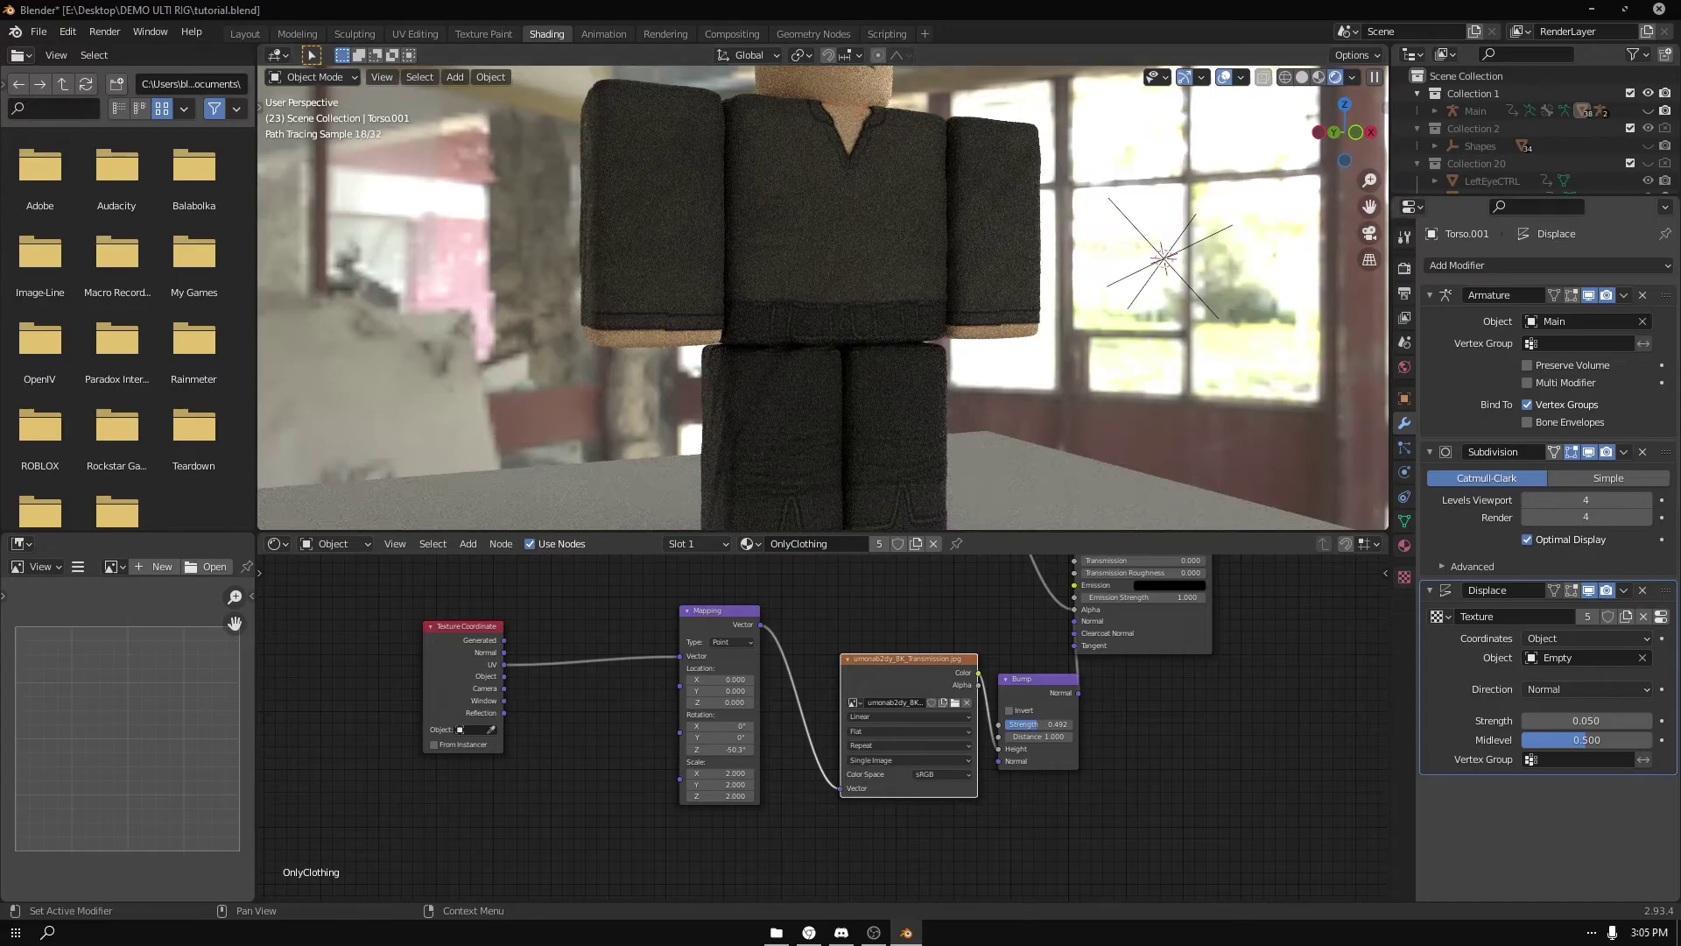
left_click(1405, 367)
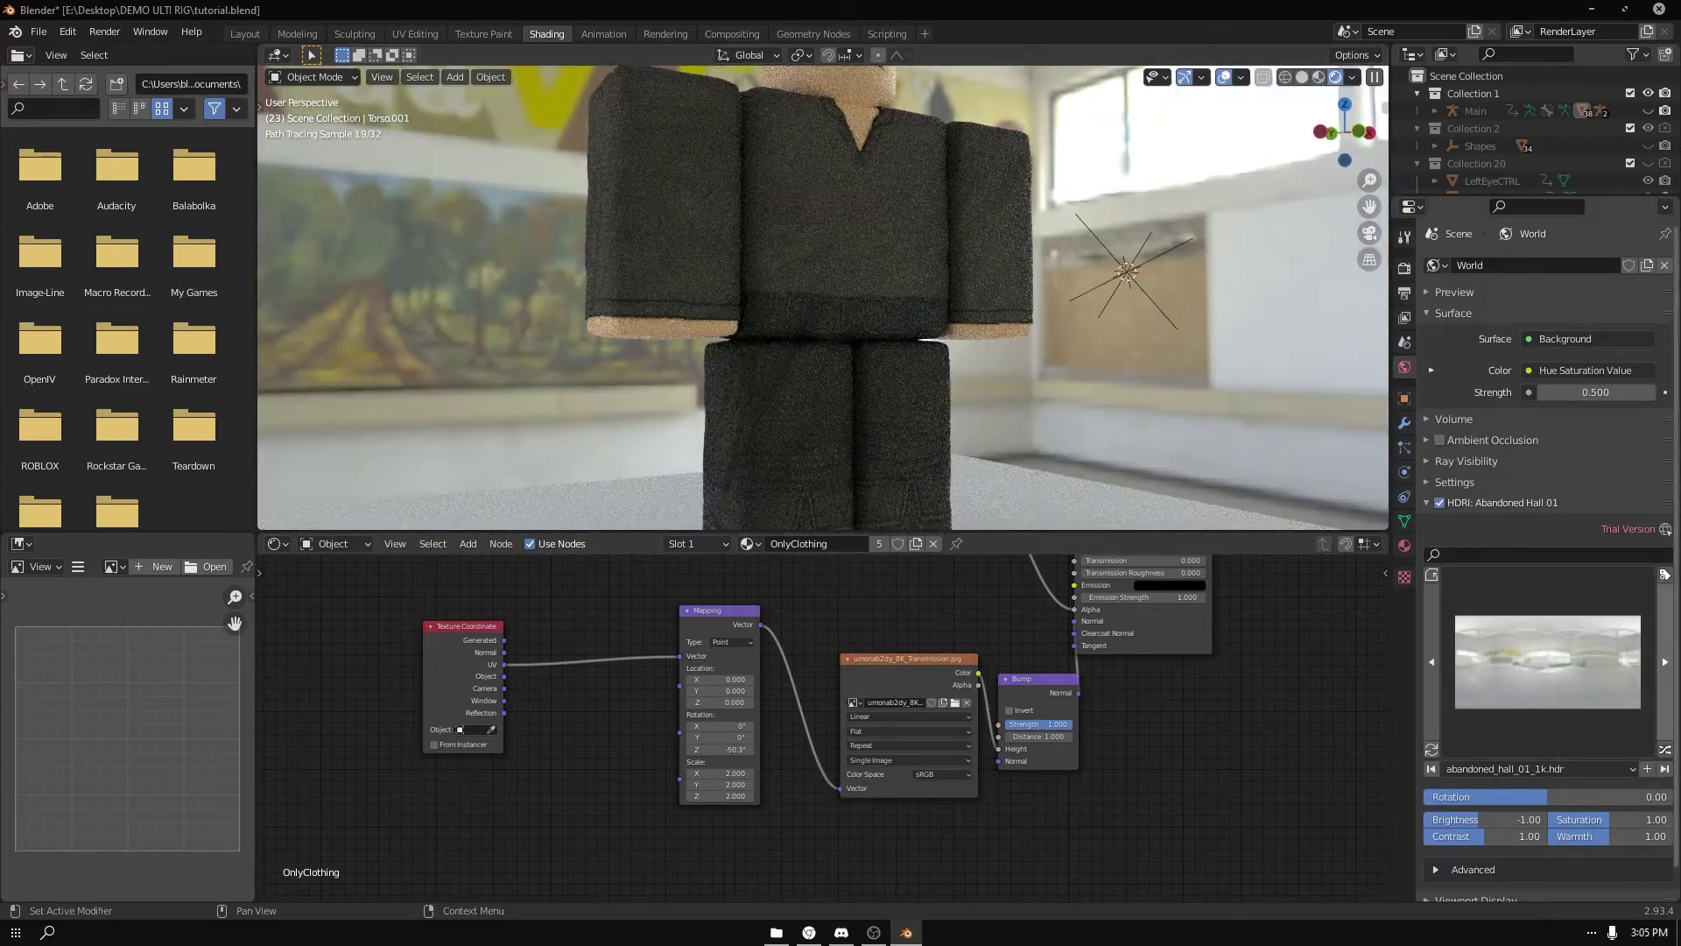
left_click(1666, 661)
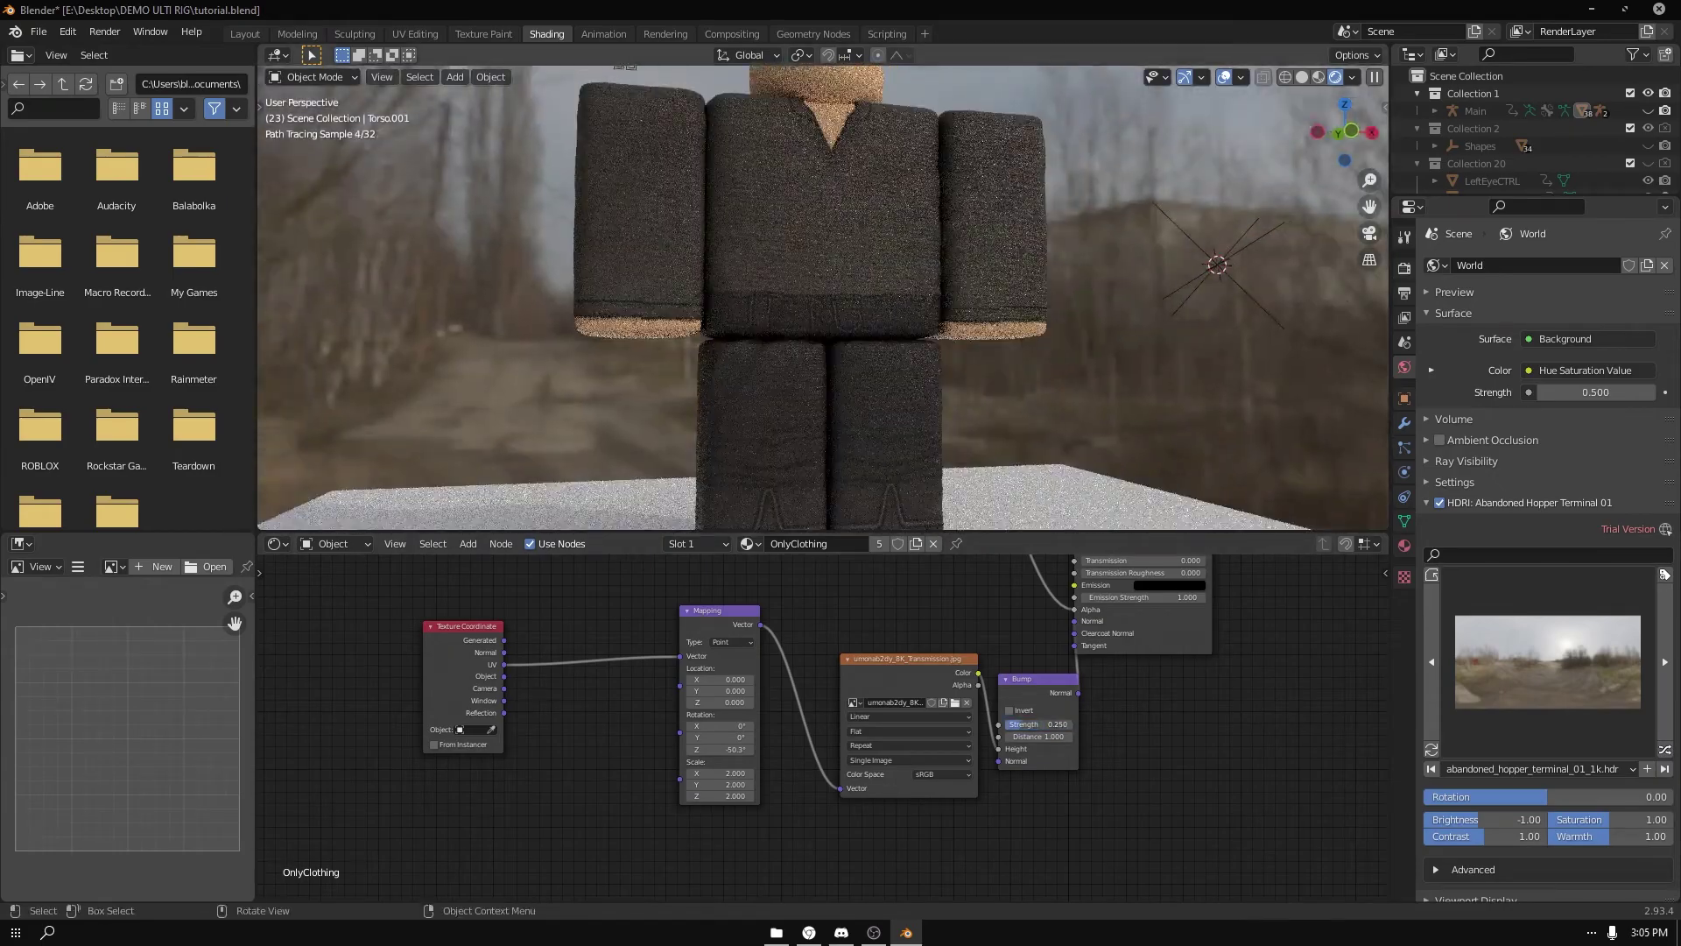